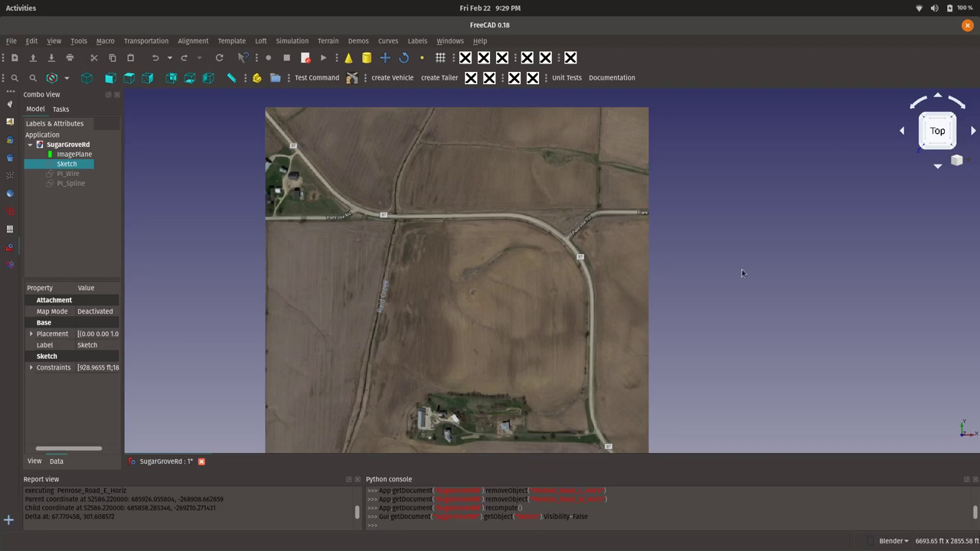
- Switch to the Sketcher workbench and create a new sketch with the attachment method set to Don't attach
scroll(676, 165, "down", 2)
scroll(656, 192, "up", 2)
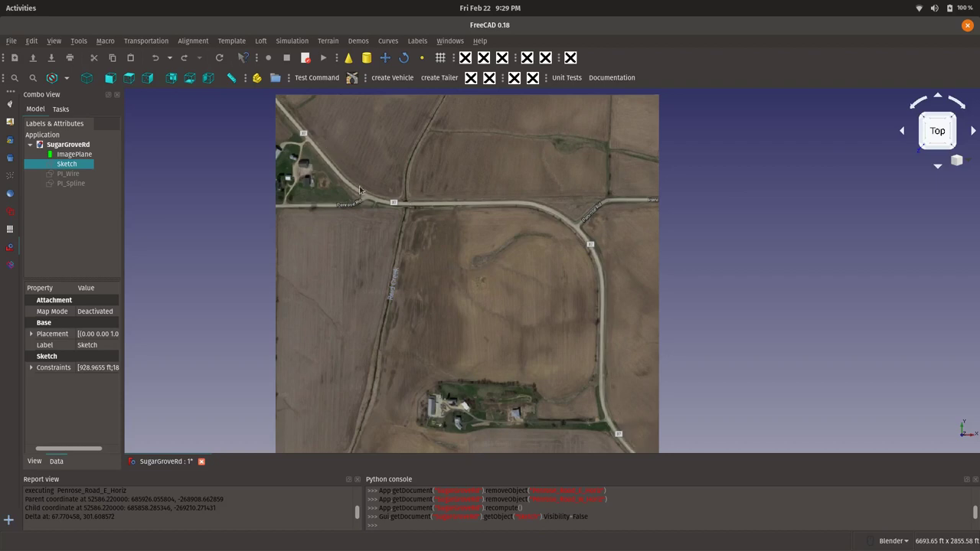
left_click(10, 212)
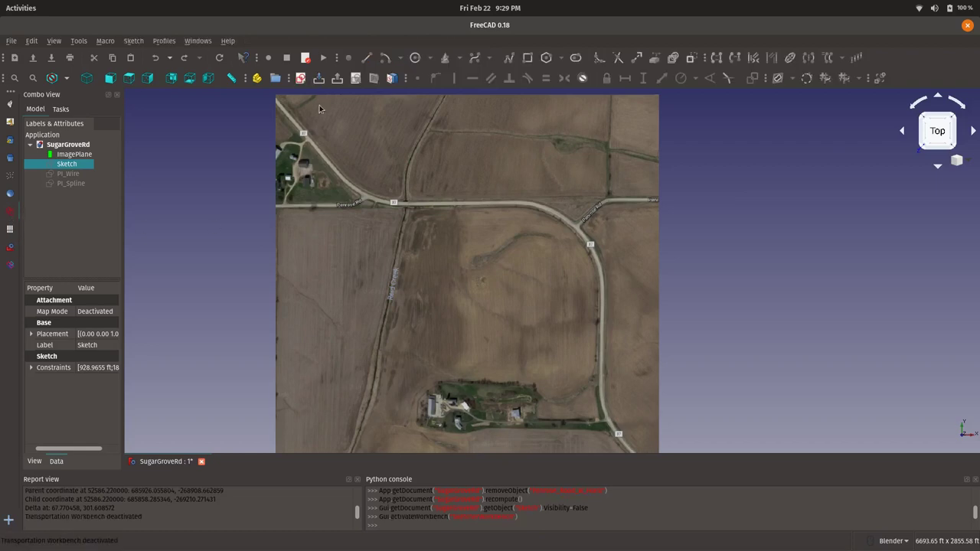
left_click(300, 78)
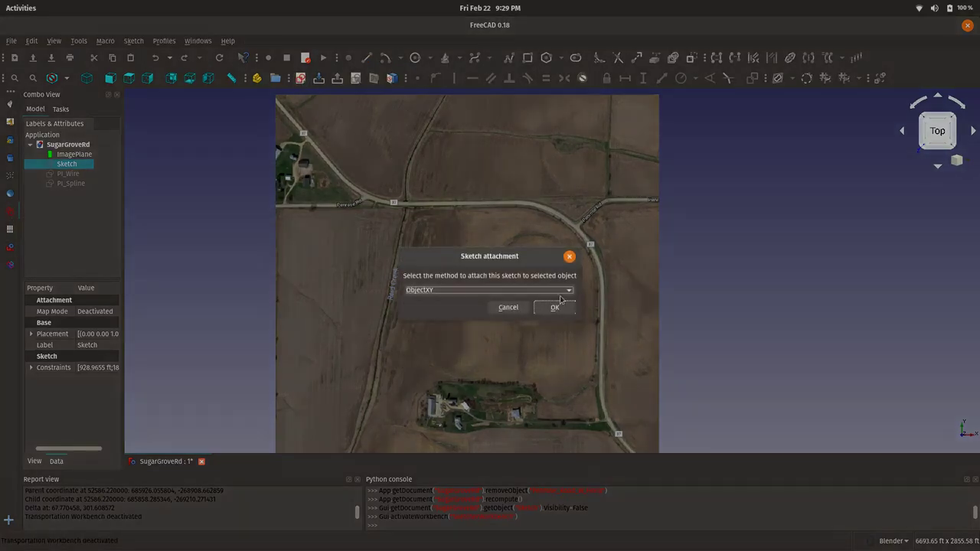
left_click(563, 290)
left_click(533, 277)
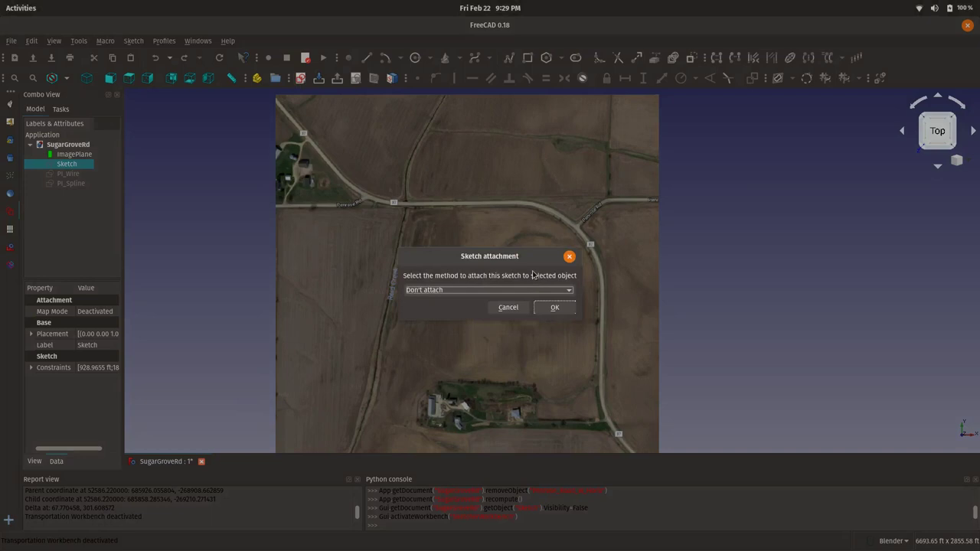
left_click(554, 305)
left_click(510, 344)
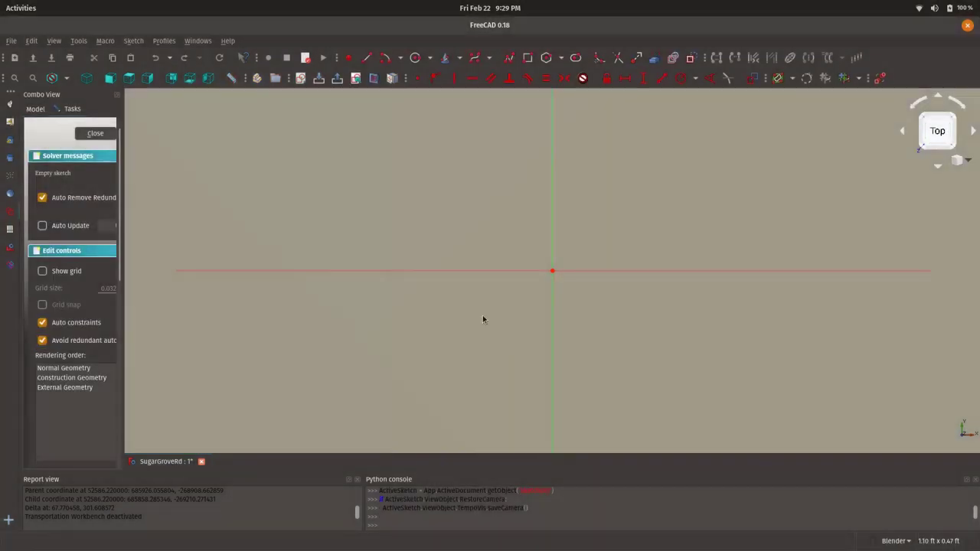
- Sketch four separate lines roughly along the road's straight stretches, from the sketch origin to the aerial image's lower-right corner
scroll(482, 306, "down", 5)
scroll(470, 289, "down", 6)
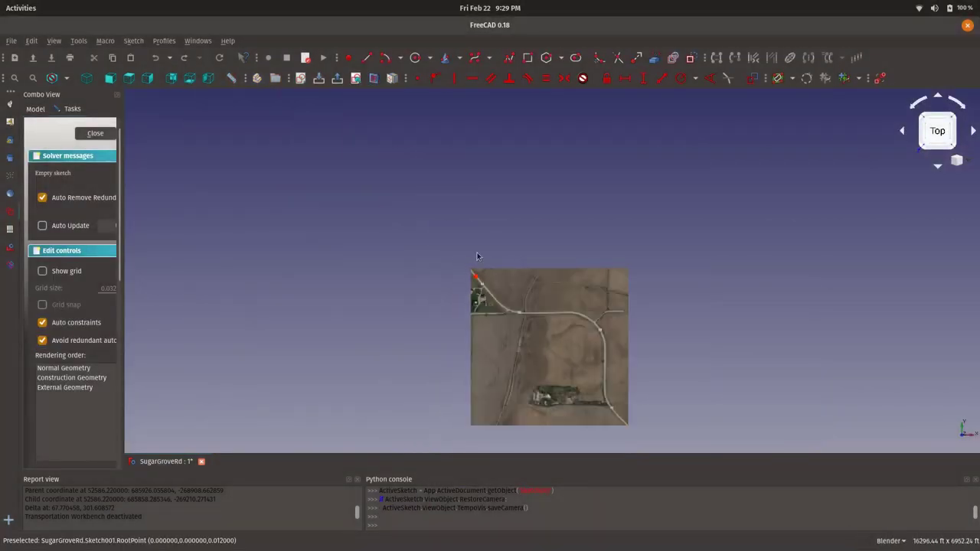
scroll(581, 373, "down", 2)
scroll(624, 425, "up", 4)
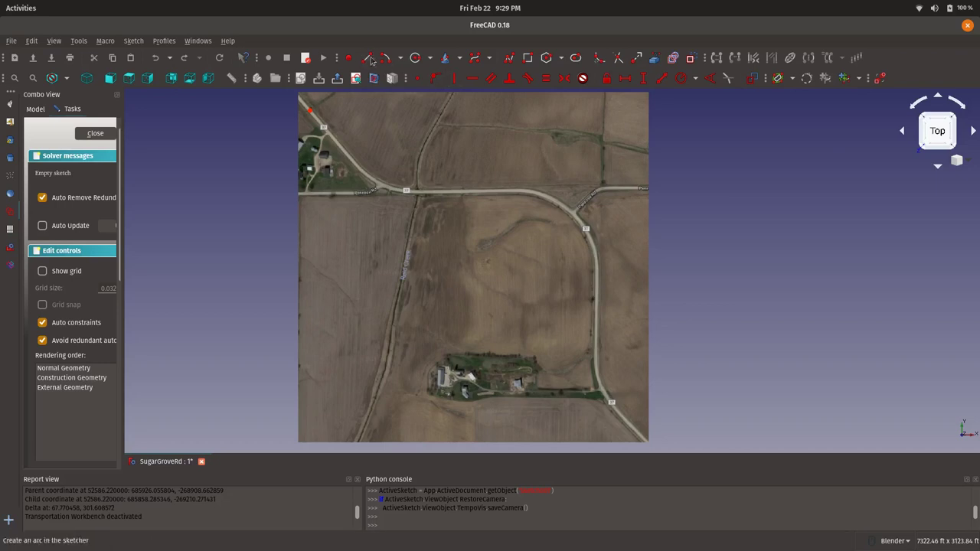
left_click(310, 109)
left_click(398, 206)
left_click(405, 202)
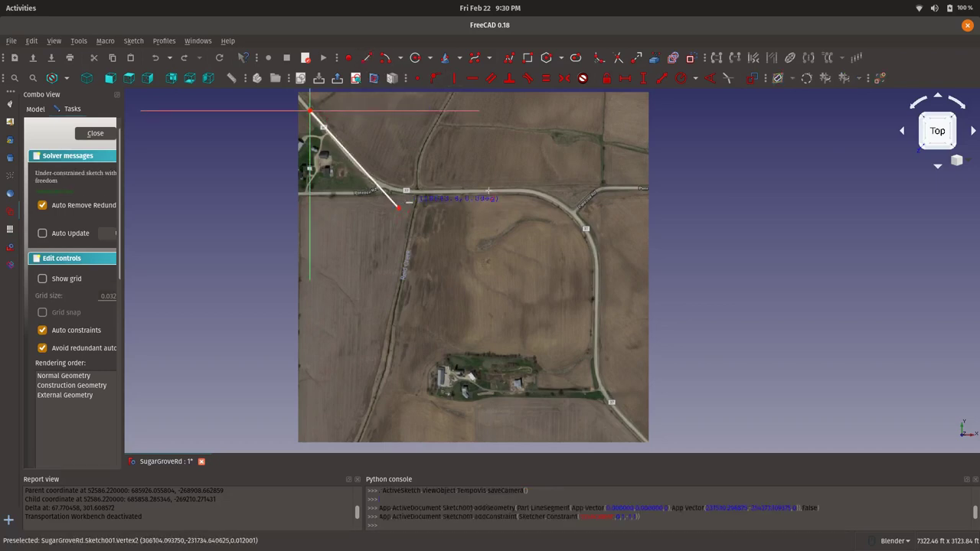
left_click(580, 186)
left_click(607, 183)
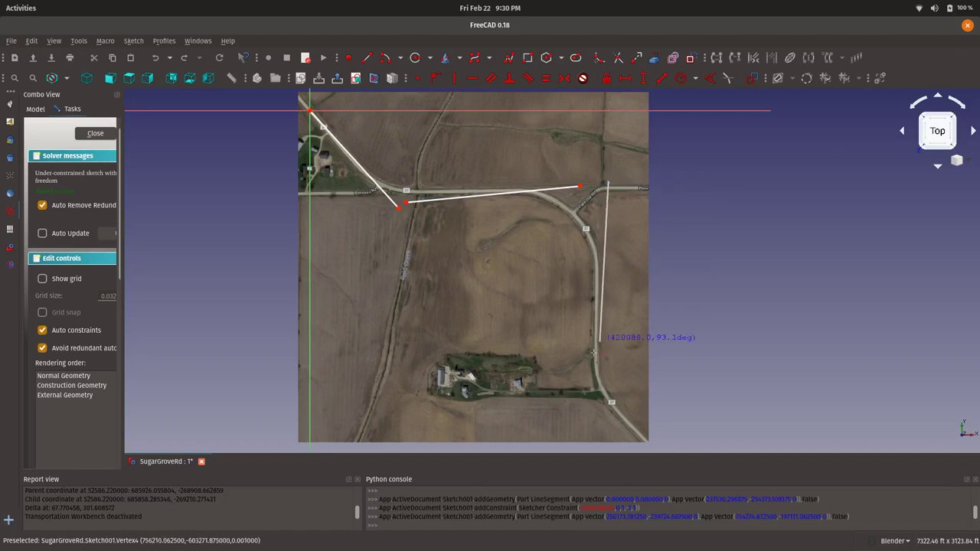
left_click(572, 394)
left_click(588, 399)
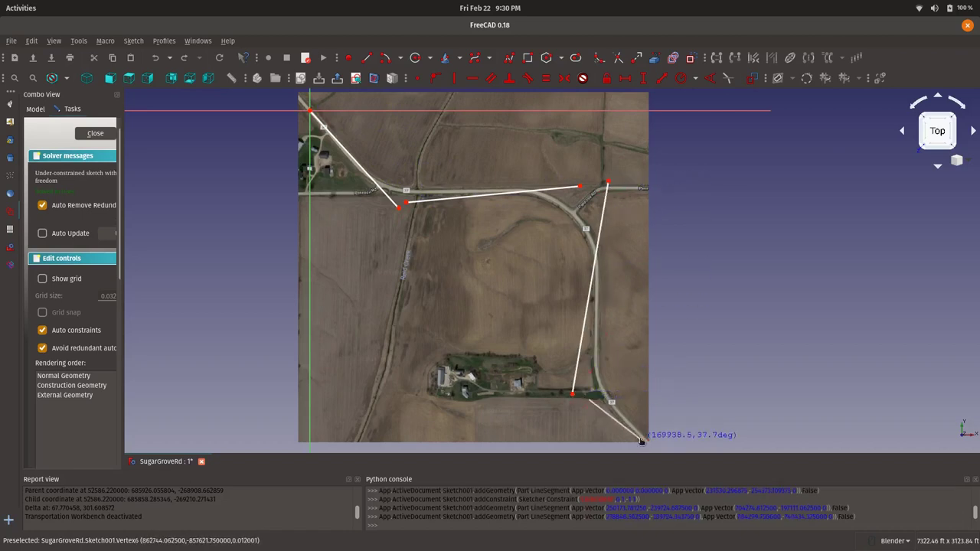
left_click(640, 438)
- Join the four lines end to end with coincident constraints at their three neighbouring endpoint pairs
left_click_drag(541, 360, 622, 426)
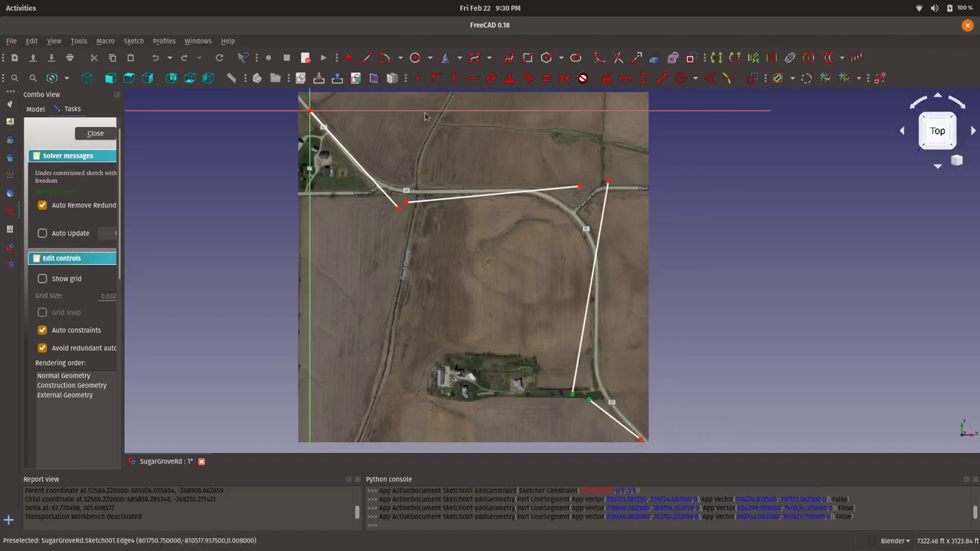
left_click(418, 79)
left_click_drag(539, 151, 605, 209)
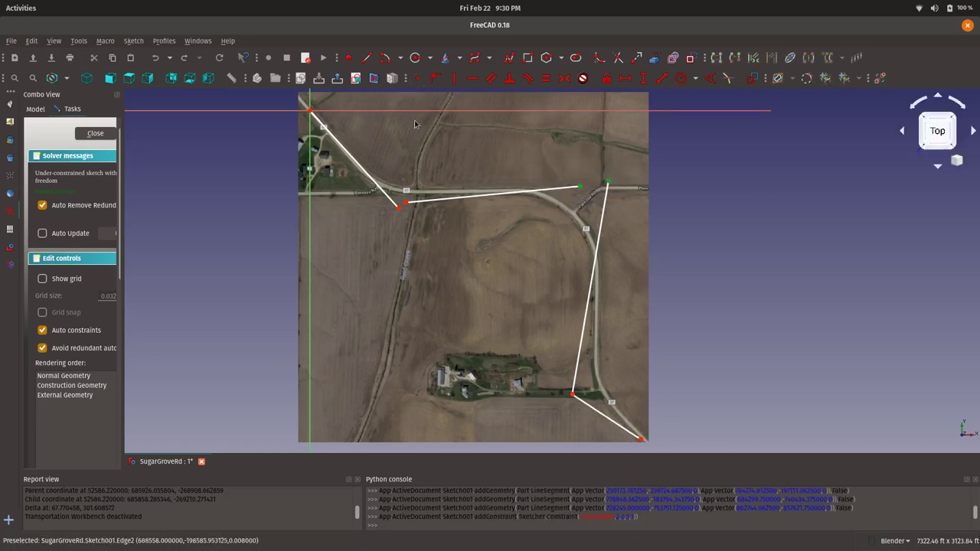
left_click(418, 78)
left_click_drag(359, 169, 437, 239)
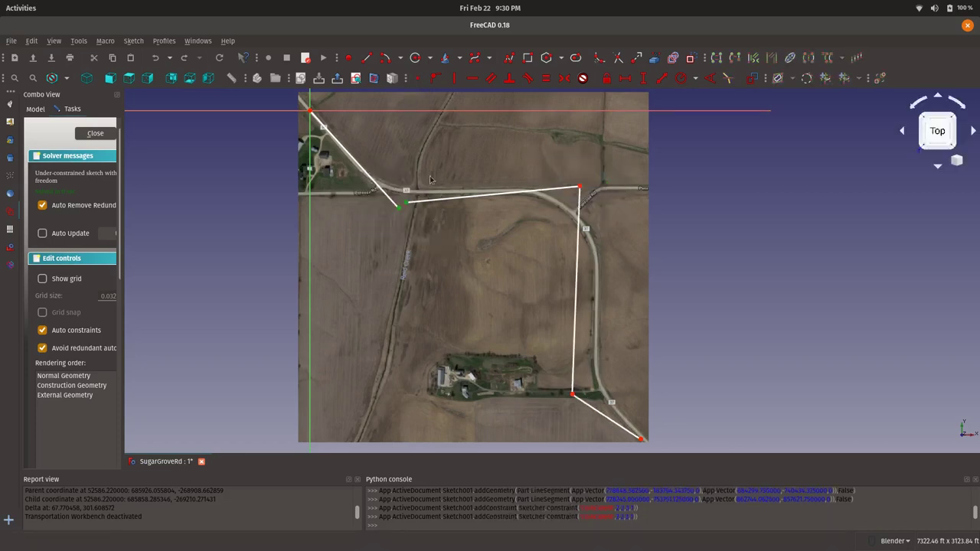
left_click(418, 78)
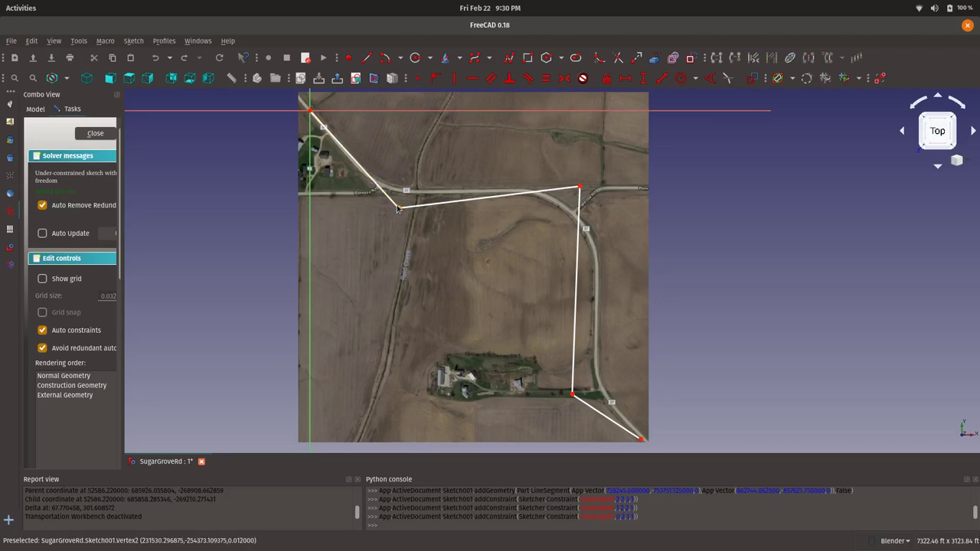
- Move the polyline's corner points and its free end so the lines match the road's straight stretches on the image
left_click_drag(398, 207, 380, 194)
left_click_drag(579, 186, 603, 189)
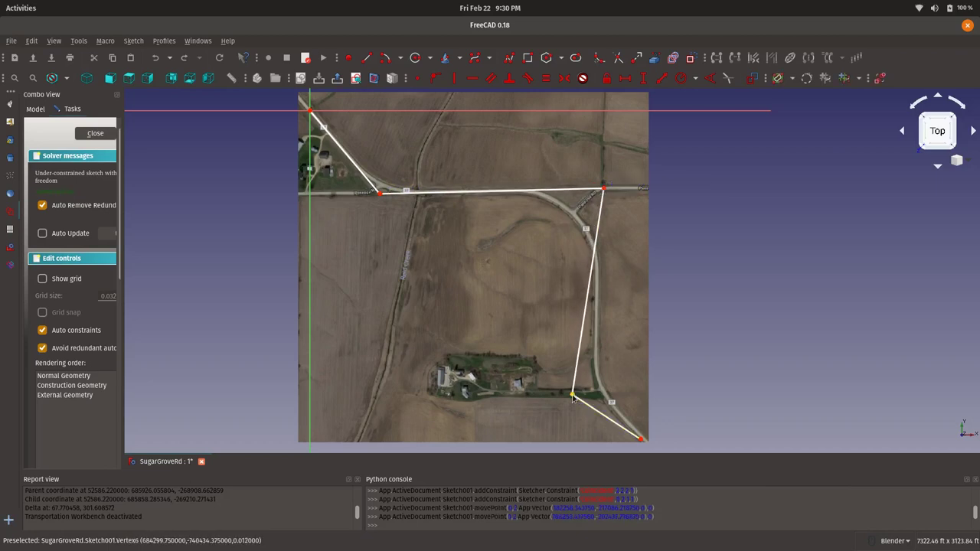
mouse_move(573, 395)
left_mouse_down()
mouse_move(592, 401)
mouse_move(595, 388)
left_mouse_up()
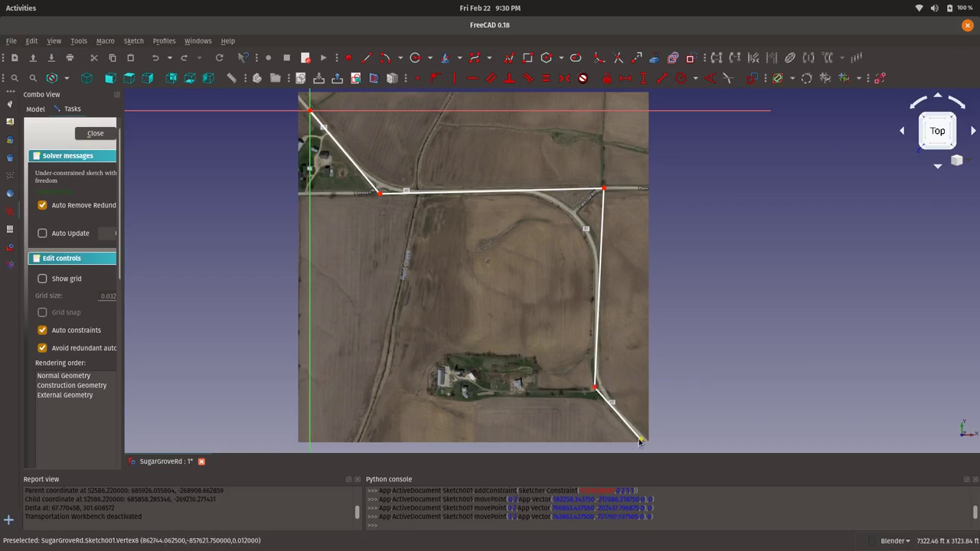
left_click_drag(642, 438, 643, 439)
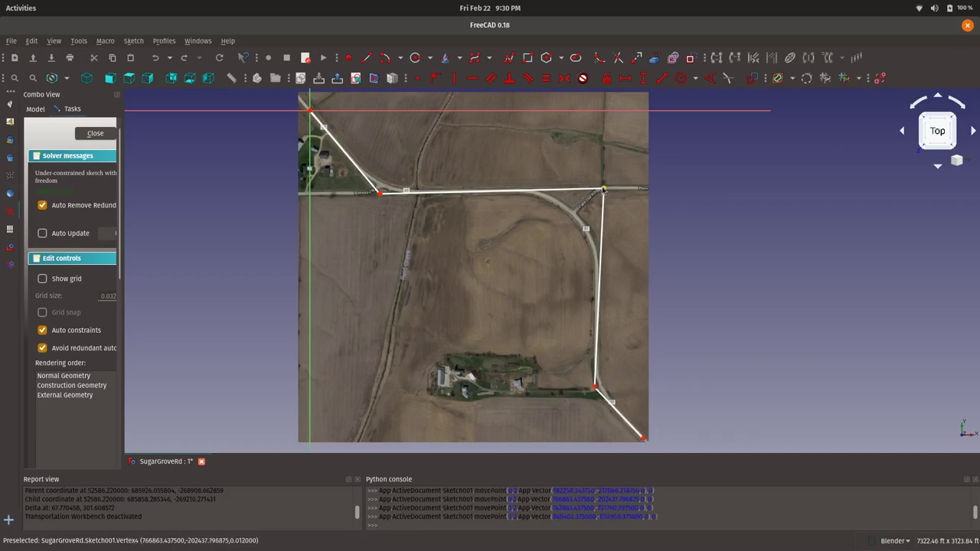
left_click_drag(604, 188, 597, 190)
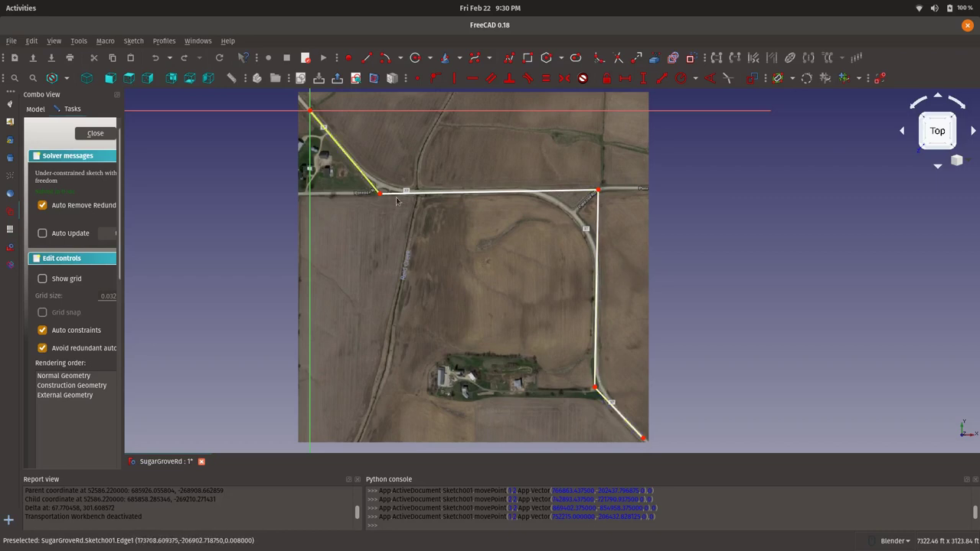
- Apply a block constraint to each of the four road tangent lines
left_click(360, 170)
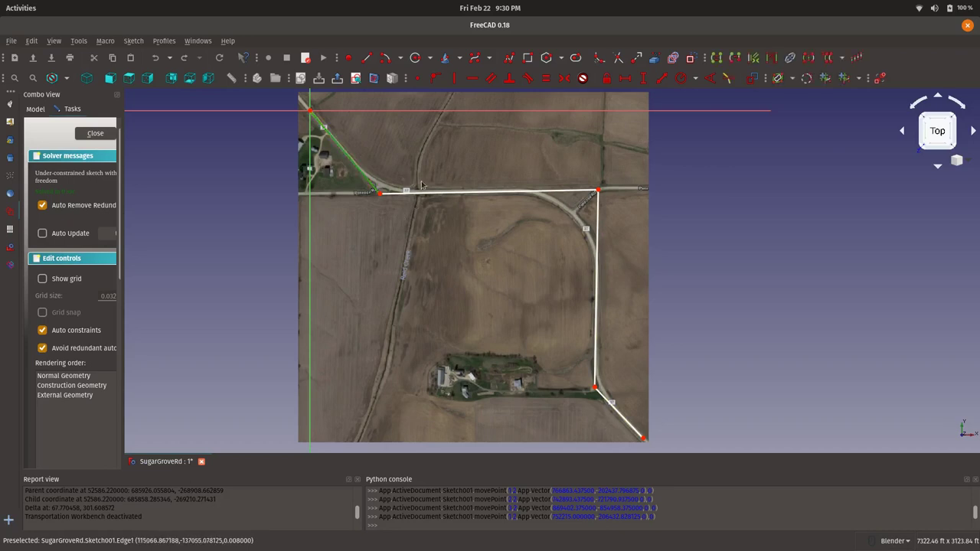
left_click(448, 193)
left_click(582, 77)
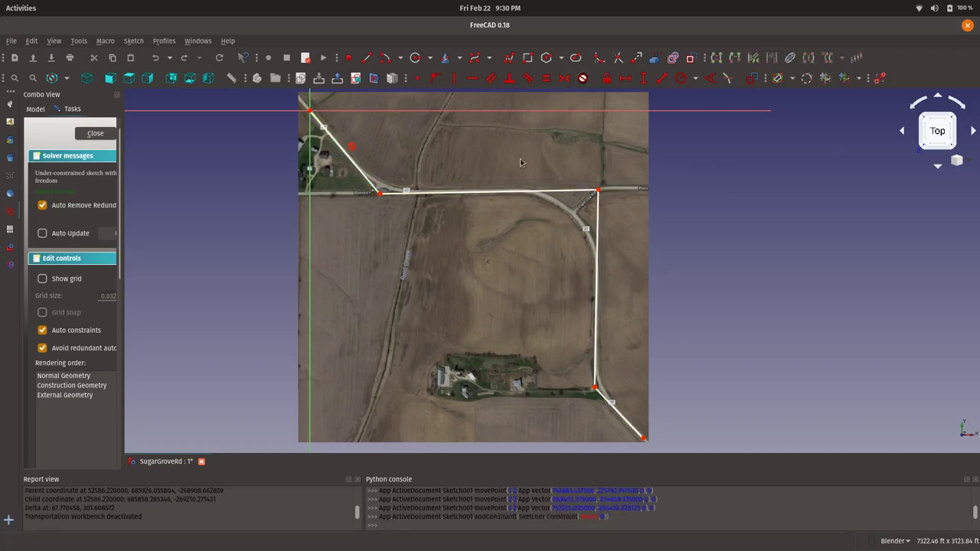
left_click(509, 192)
left_click(583, 77)
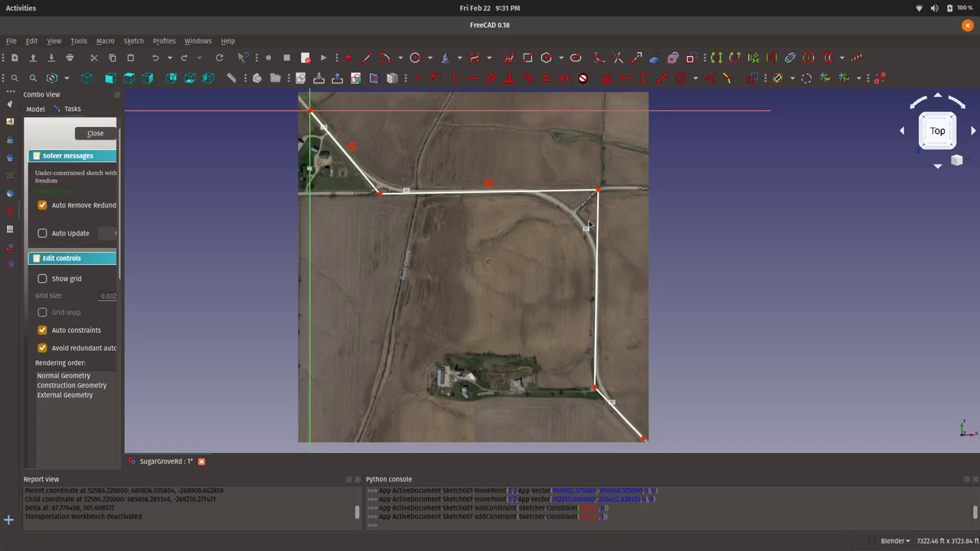
left_click(596, 233)
left_click(582, 78)
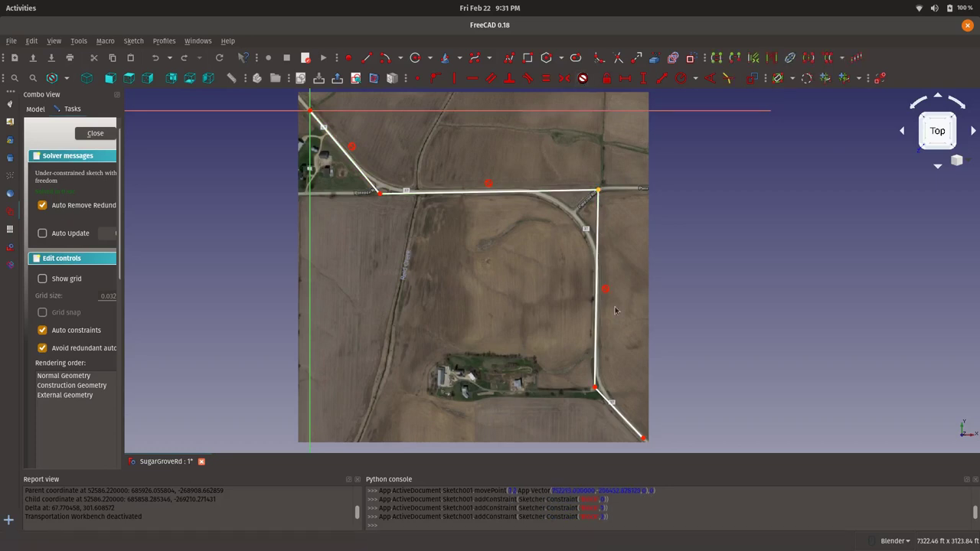
left_click(619, 423)
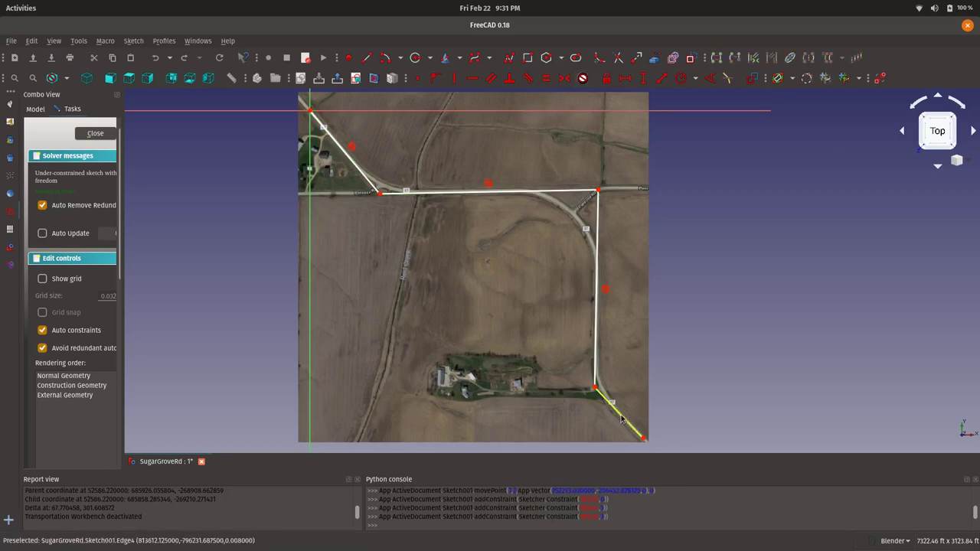
left_click(583, 77)
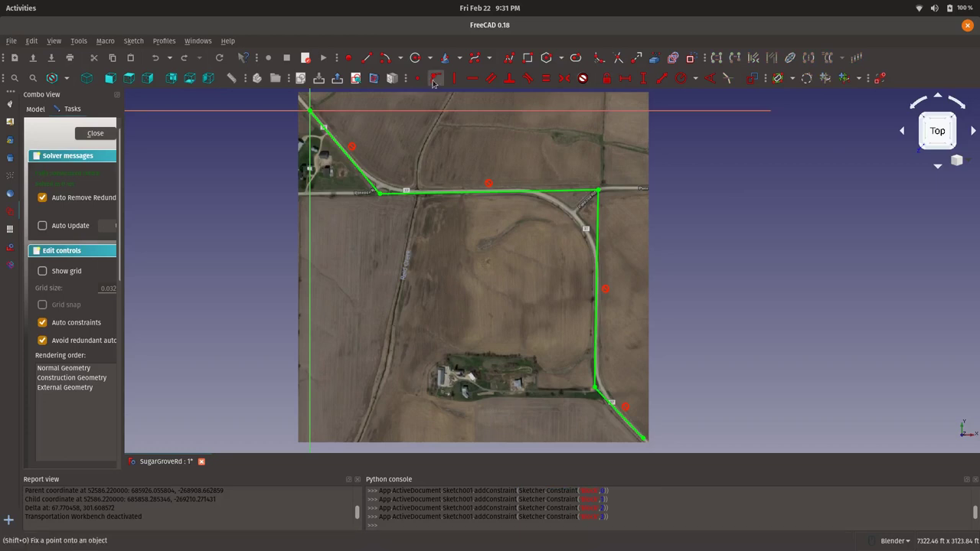
- Sketch a centre-point arc with a radius of about 156,600 mm inside the corner between the first and second lines
left_click(385, 58)
left_click(418, 120)
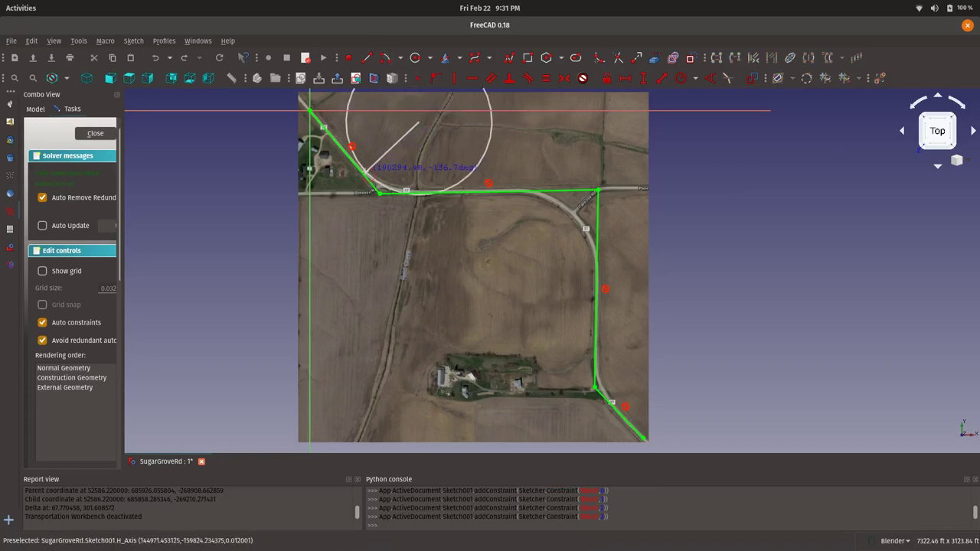
left_click(372, 159)
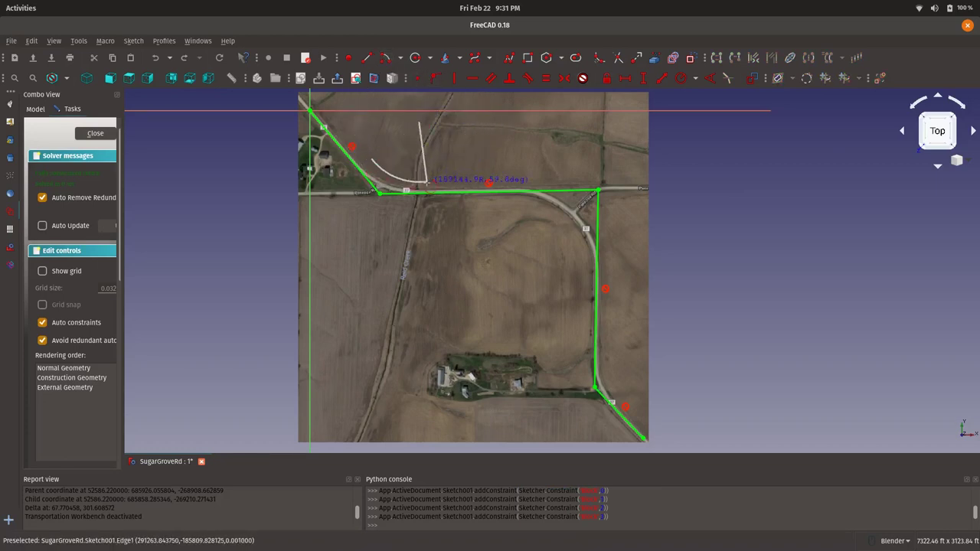
left_click(425, 182)
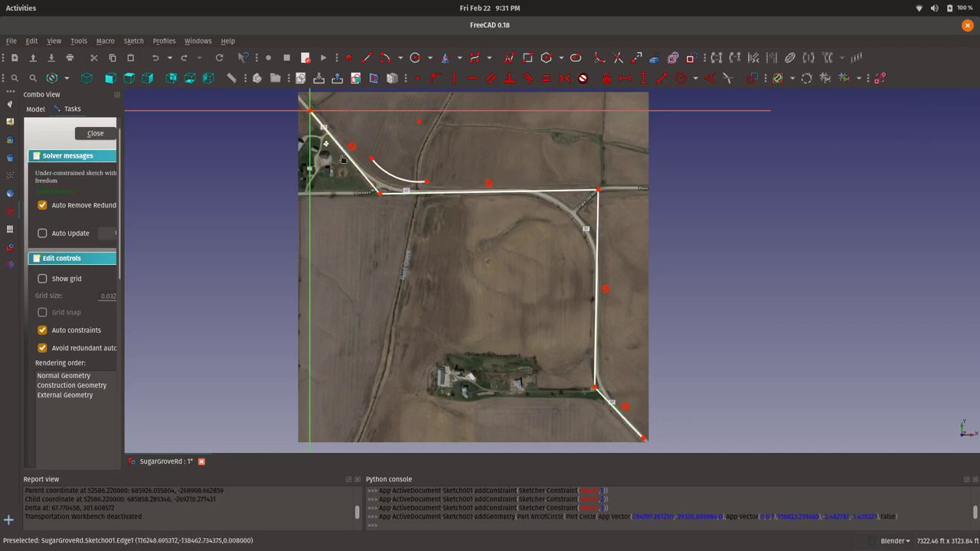
- Constrain the arc's two endpoints tangent to the first diagonal line and the adjoining near-horizontal line
left_click(372, 159)
left_click(527, 79)
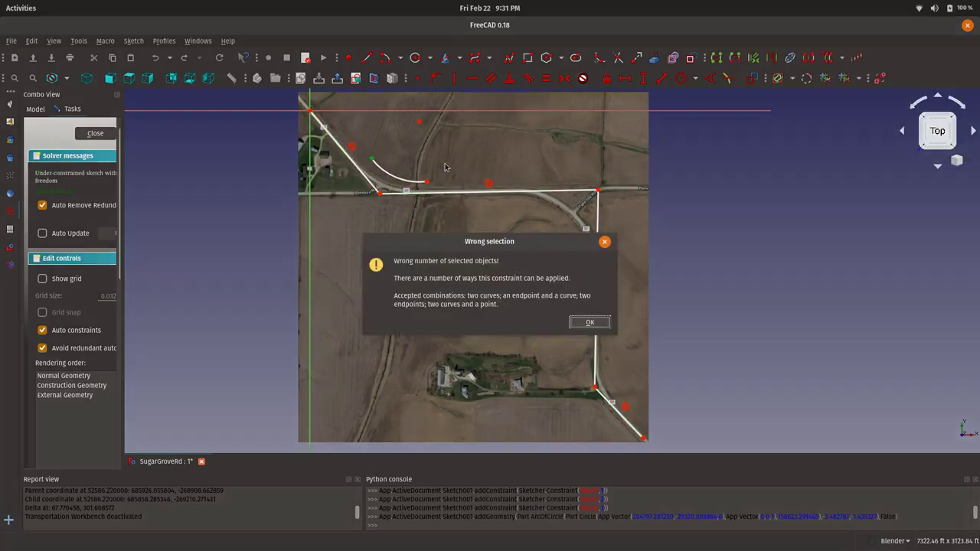
left_click(586, 327)
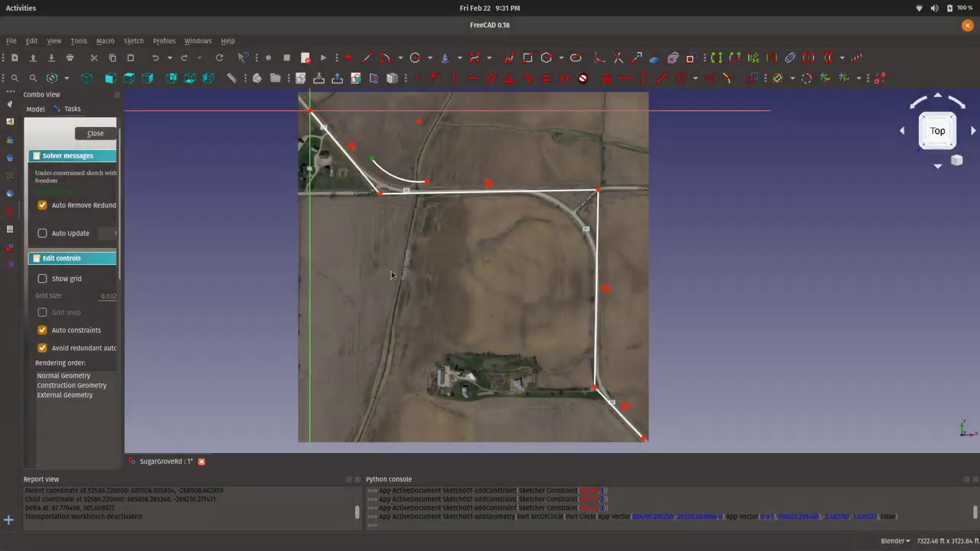
left_click(366, 177)
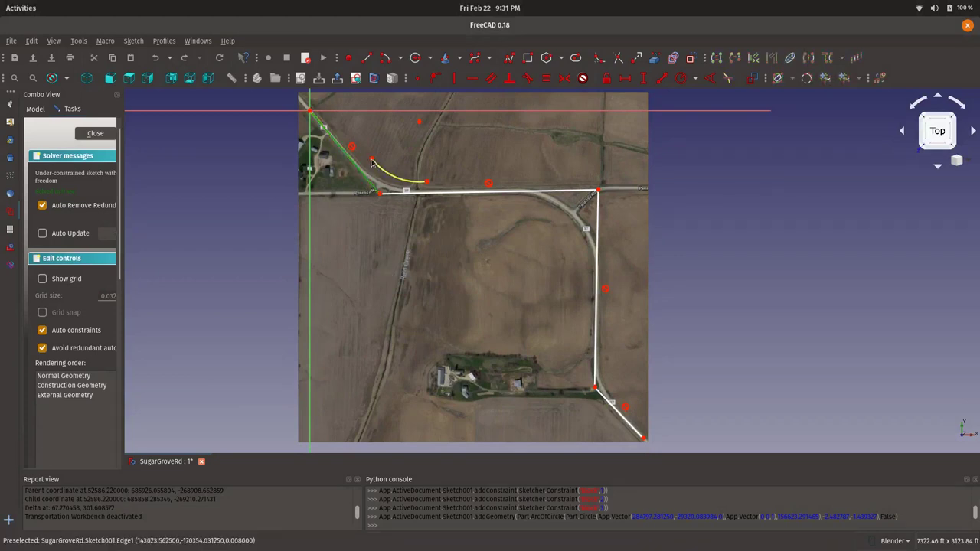
left_click(537, 85)
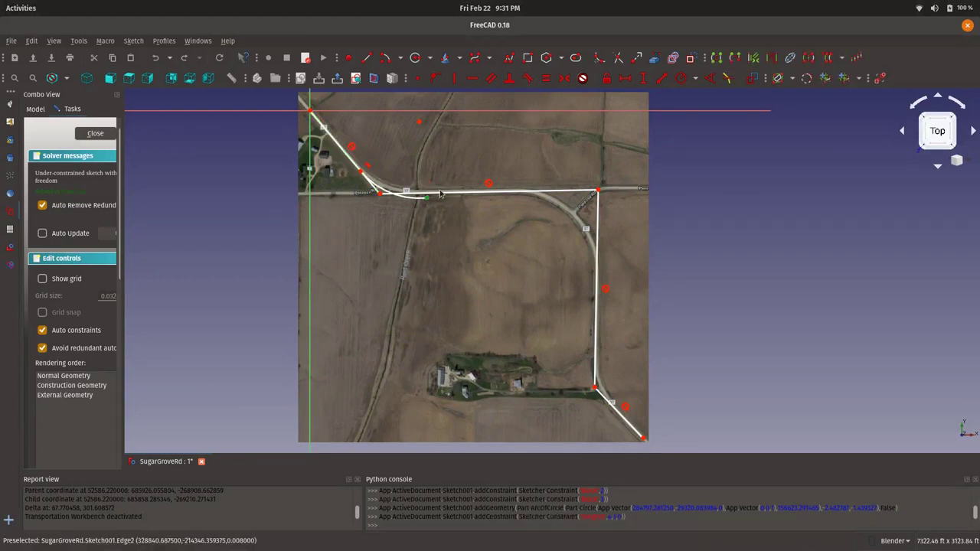
left_click(528, 77)
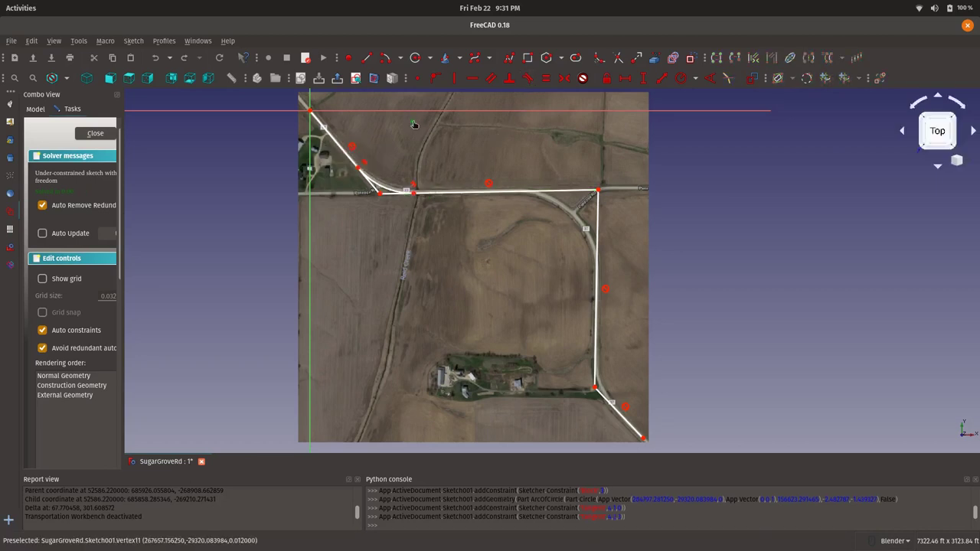
- Move the arc's centre upward to widen the curve to fit the road's bend, and close the sketch
left_click(412, 124)
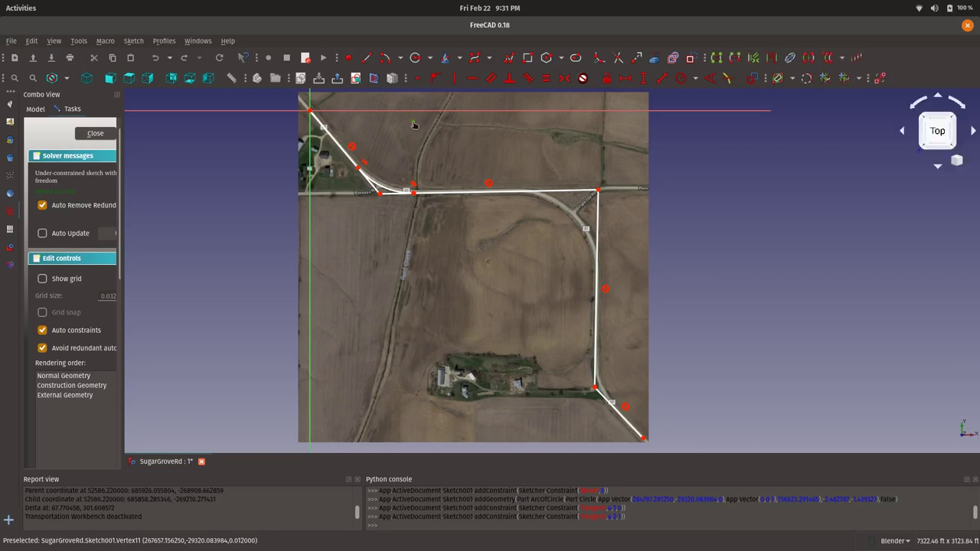
left_click_drag(413, 125, 418, 110)
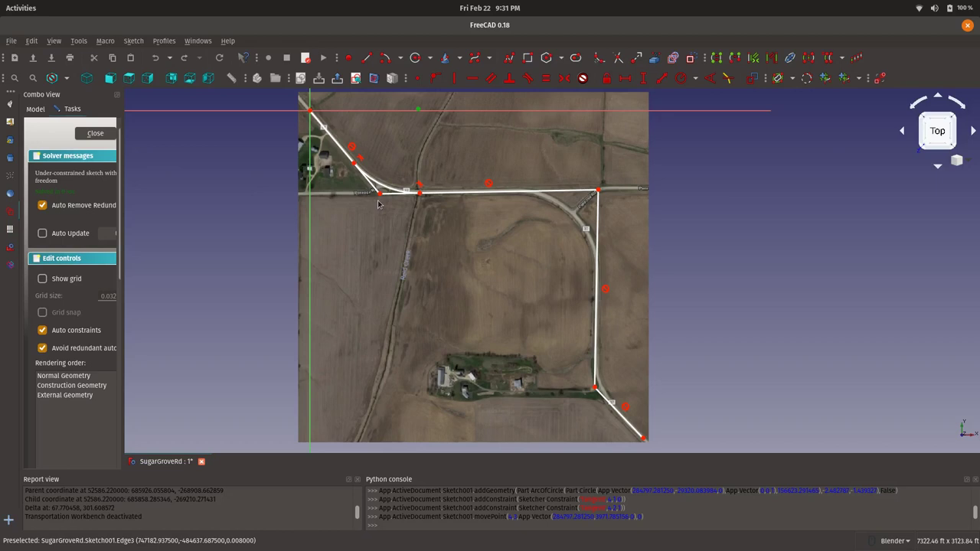
left_click_drag(124, 202, 190, 205)
left_click(102, 134)
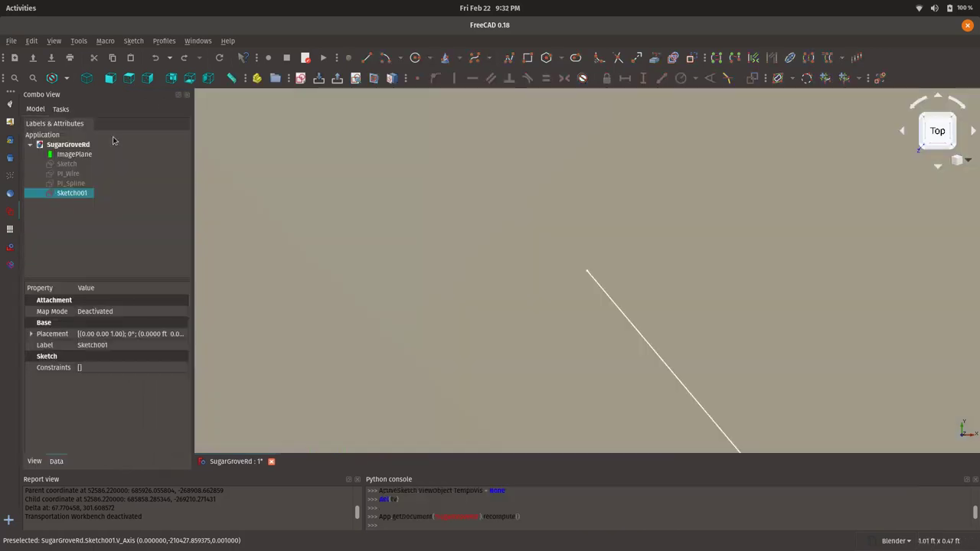
- Delete Sketch001 from the document
scroll(494, 233, "down", 10)
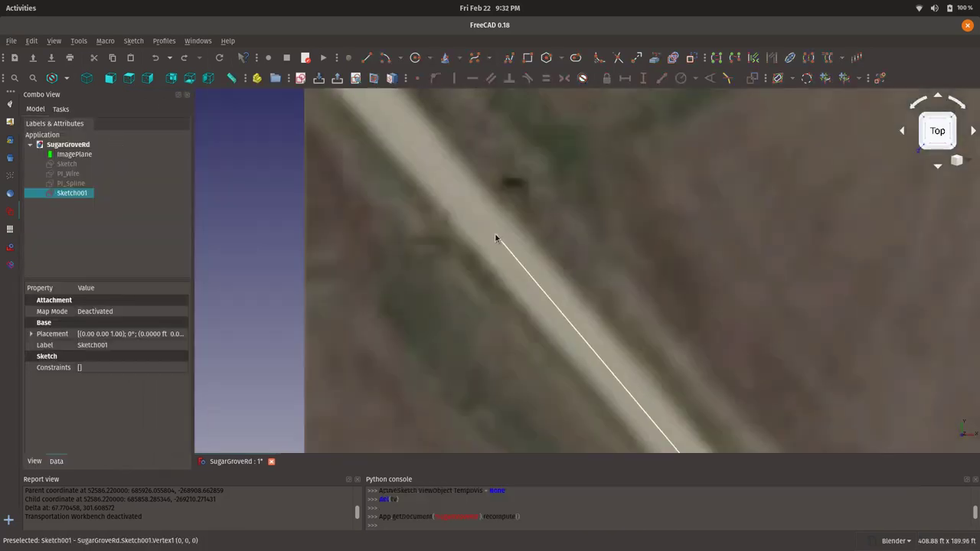
scroll(485, 238, "down", 8)
scroll(485, 238, "up", 6)
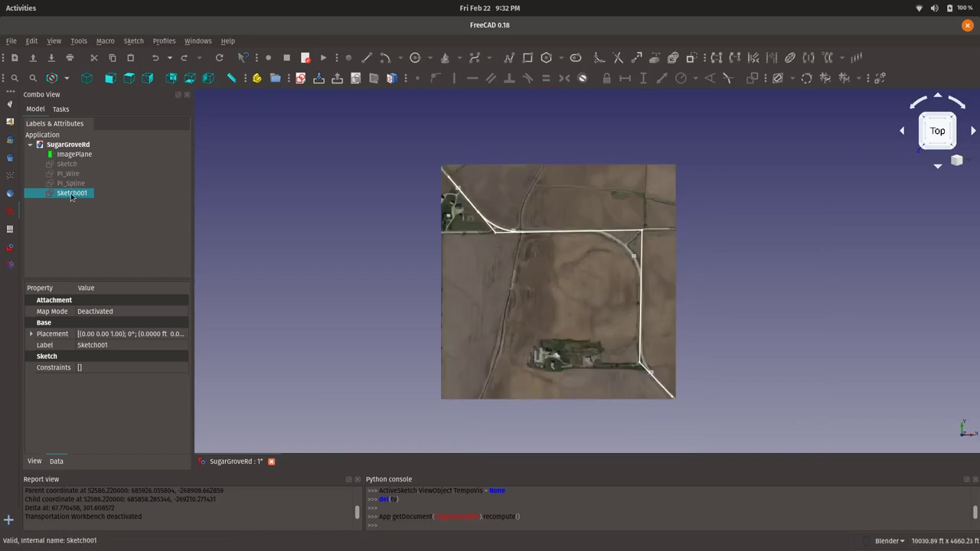
key("Delete")
- Make the original Sketch visible over the aerial image and open it for editing
left_click(69, 165)
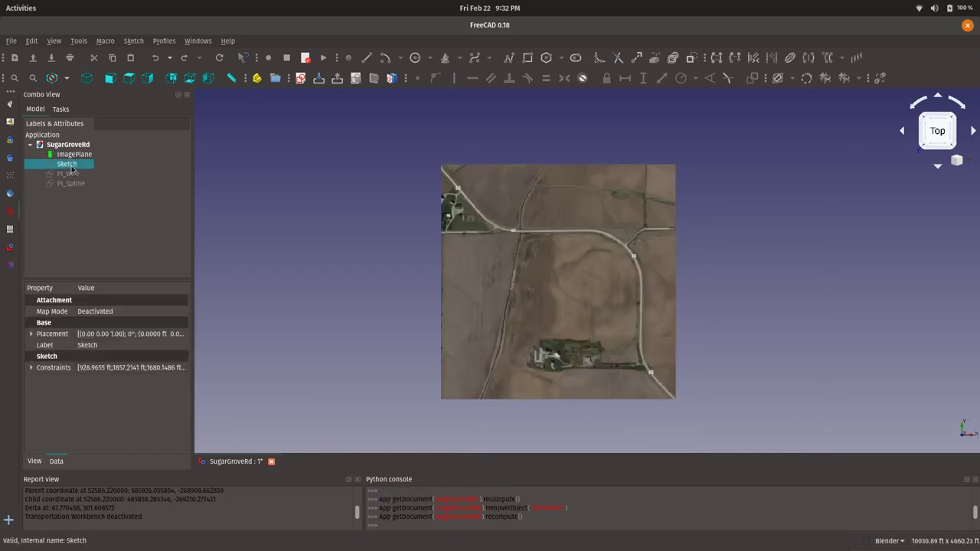
key("space")
scroll(651, 244, "up", 4)
scroll(657, 242, "down", 2)
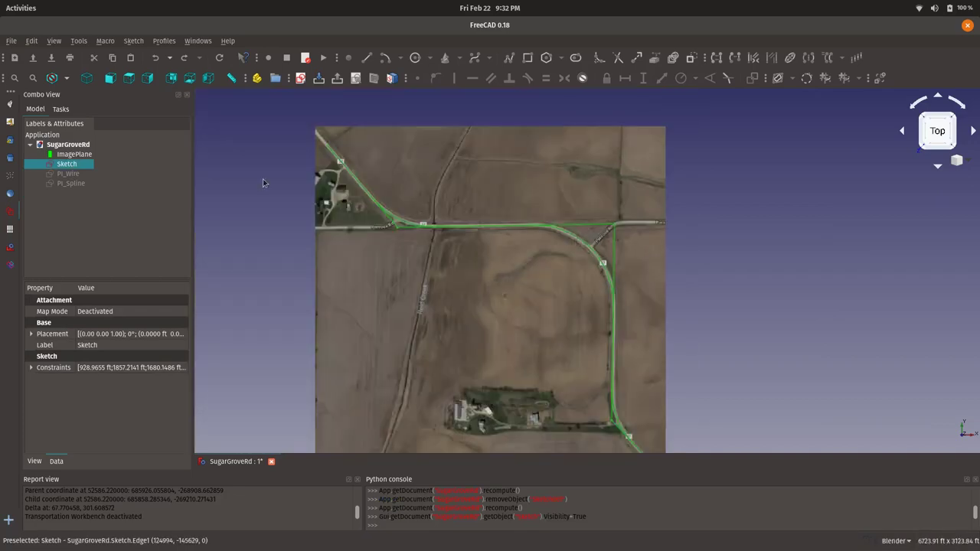
double_click(67, 164)
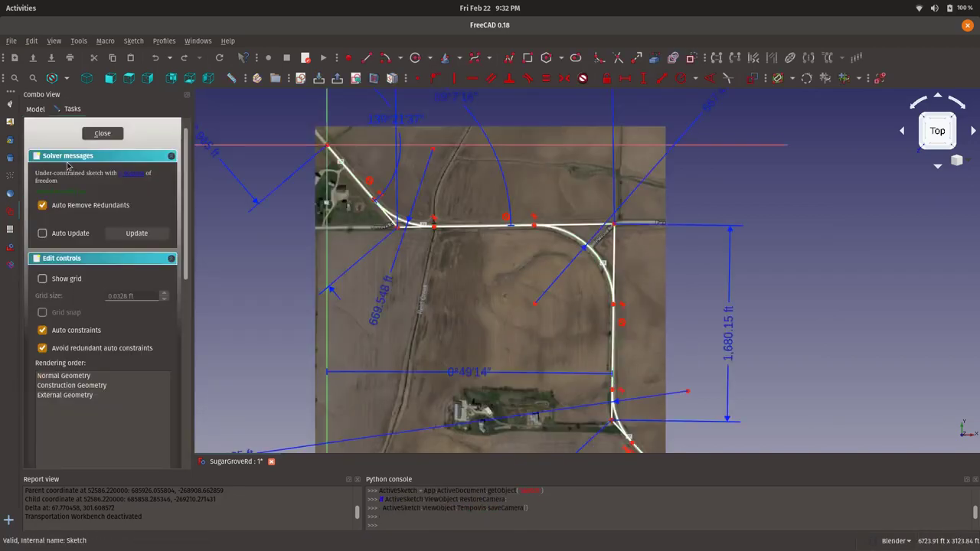
scroll(328, 220, "down", 4)
scroll(327, 219, "up", 2)
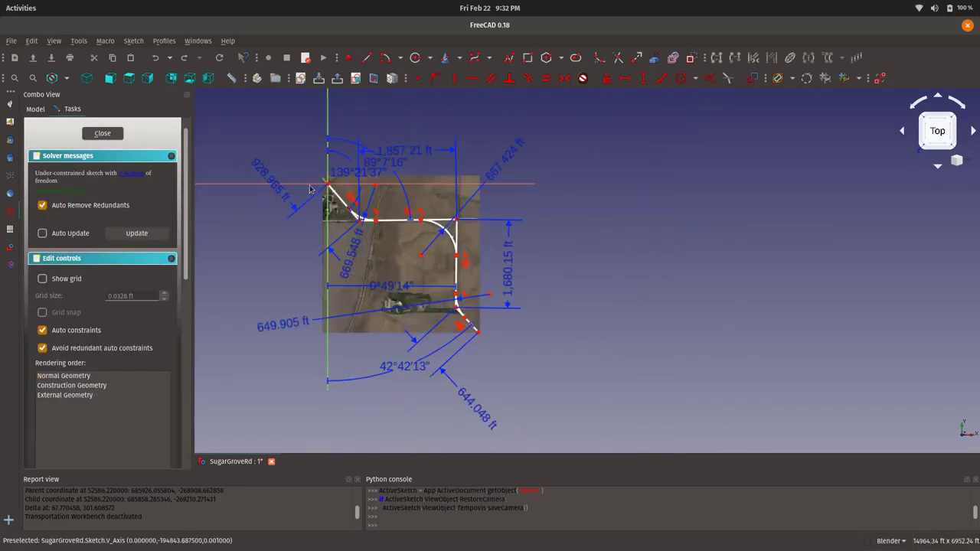
scroll(327, 220, "up", 2)
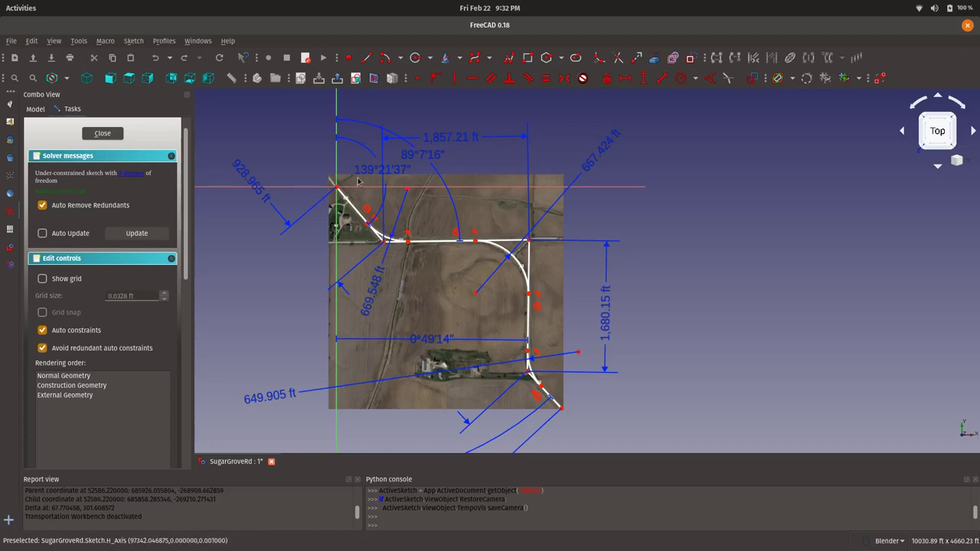
- Examine the first tangent line with its length dimension, the second tangent line and the first curve in the sketch
left_click(385, 244)
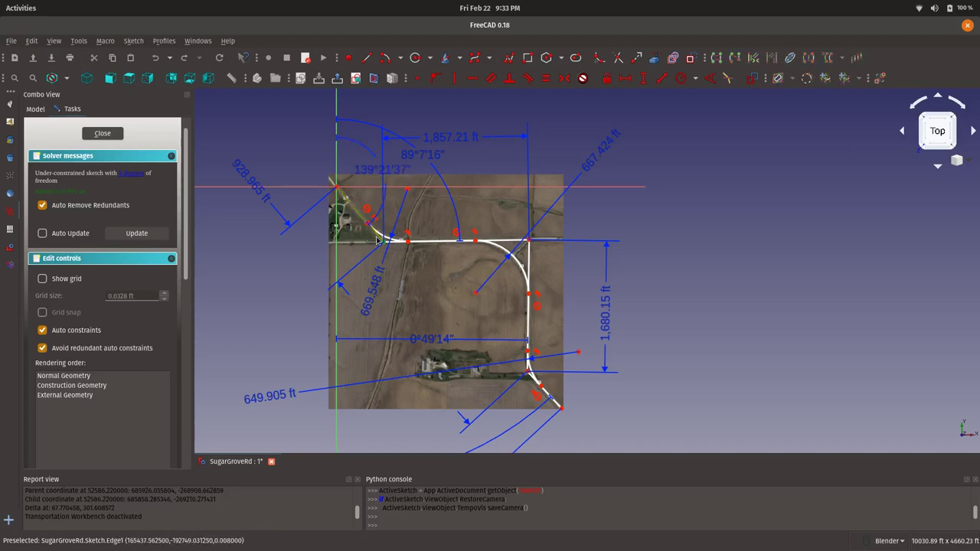
left_click(257, 187)
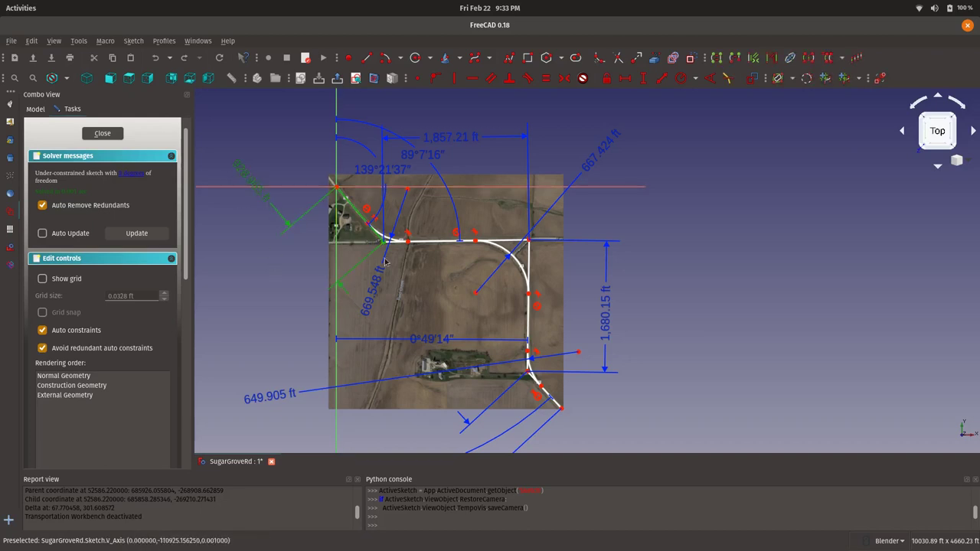
left_click(417, 276)
left_click(507, 241)
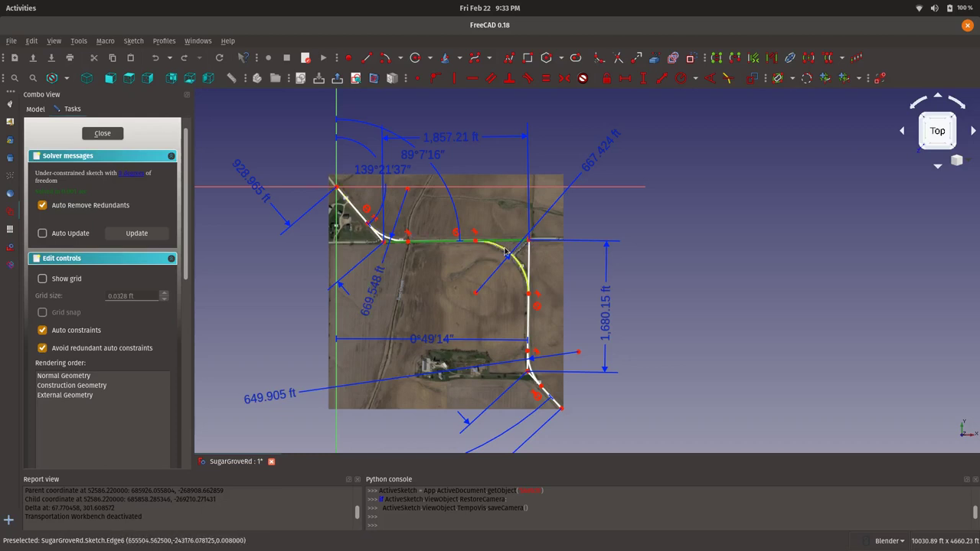
left_click(388, 239)
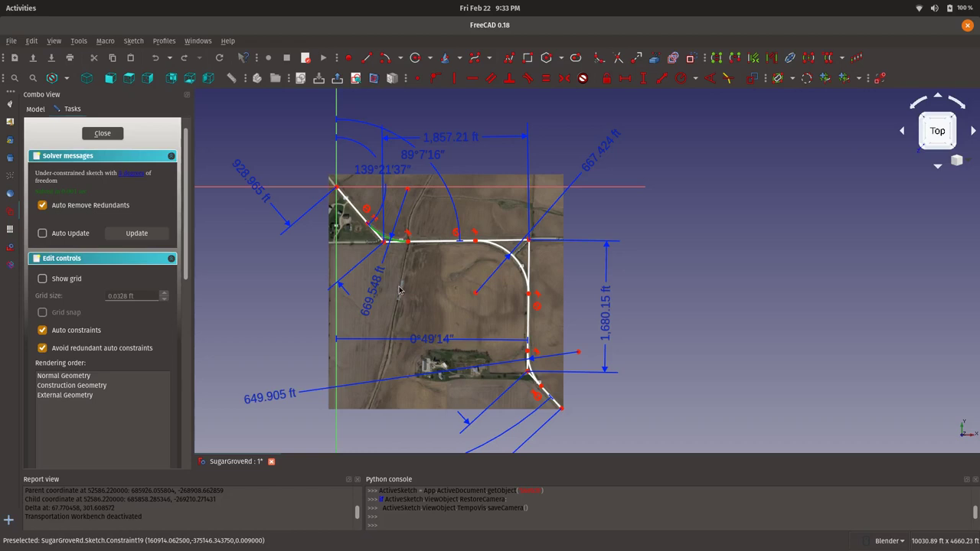
- Switch to Sugar_Grove_Rd_Horizontal.csv in LibreOffice Calc, move its window up slightly and review the Northing to Distance columns in A1:D14
key("alt+Tab")
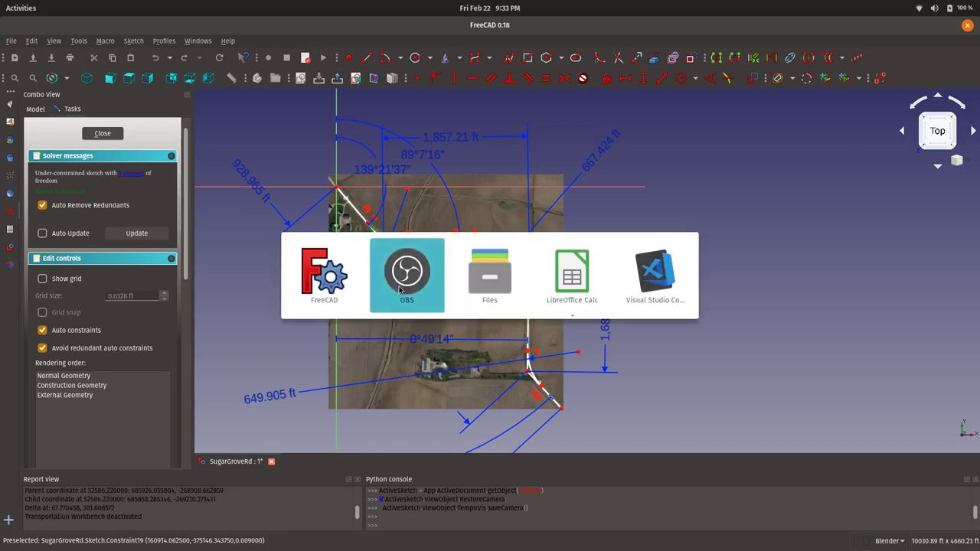
left_click(567, 284)
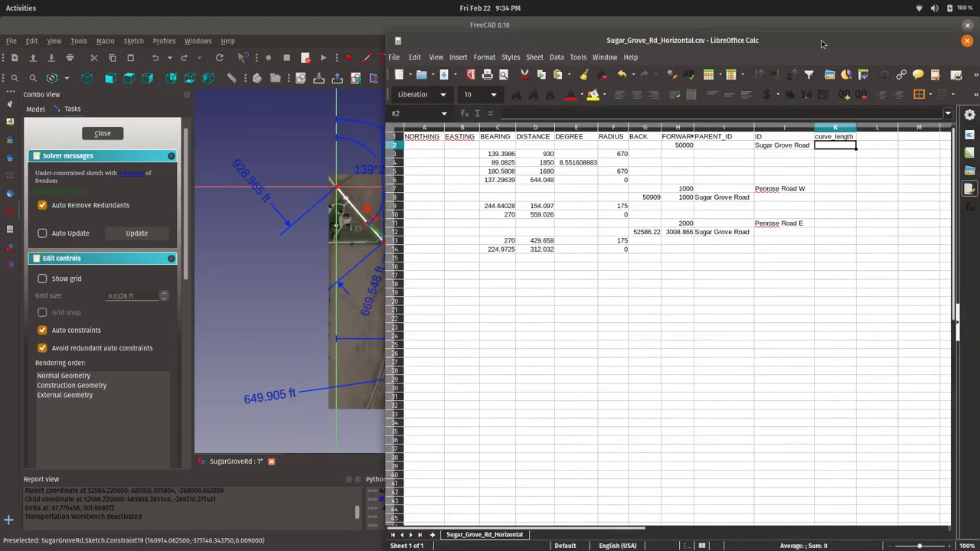
left_click_drag(819, 40, 819, 26)
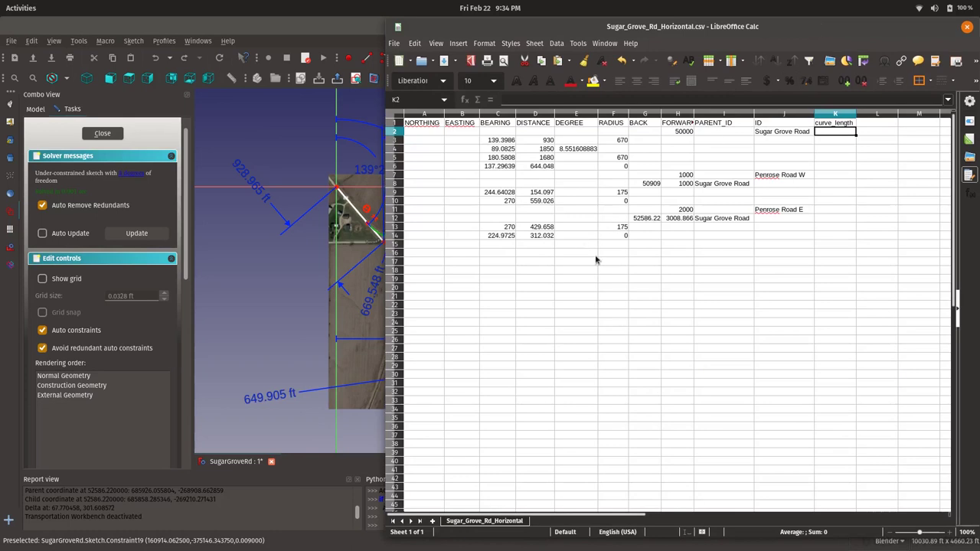
left_click(421, 126)
left_click_drag(421, 125, 545, 236)
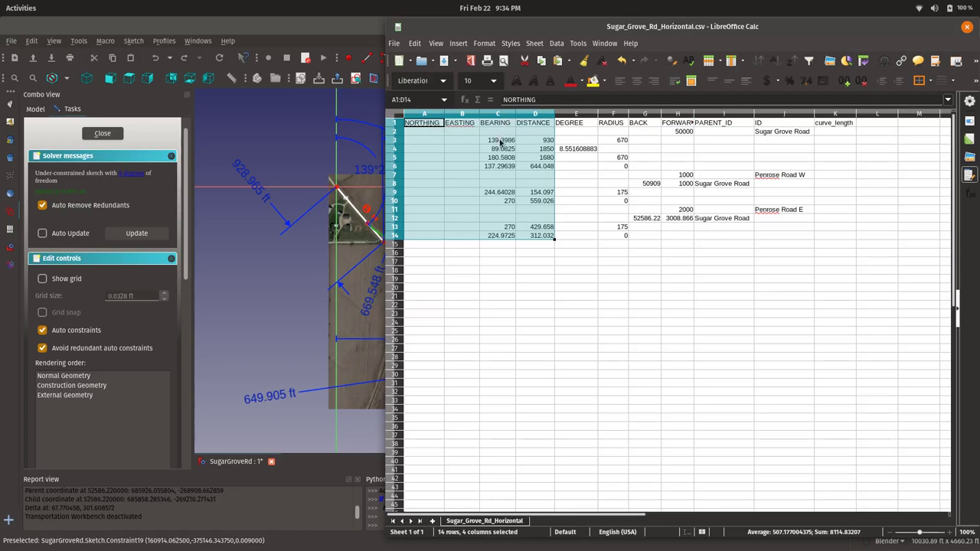
- Review the bearing and distance of each Sugar Grove Road row, and return to FreeCAD to compare the first line in the sketch
left_click(500, 141)
key("Down")
key("Right")
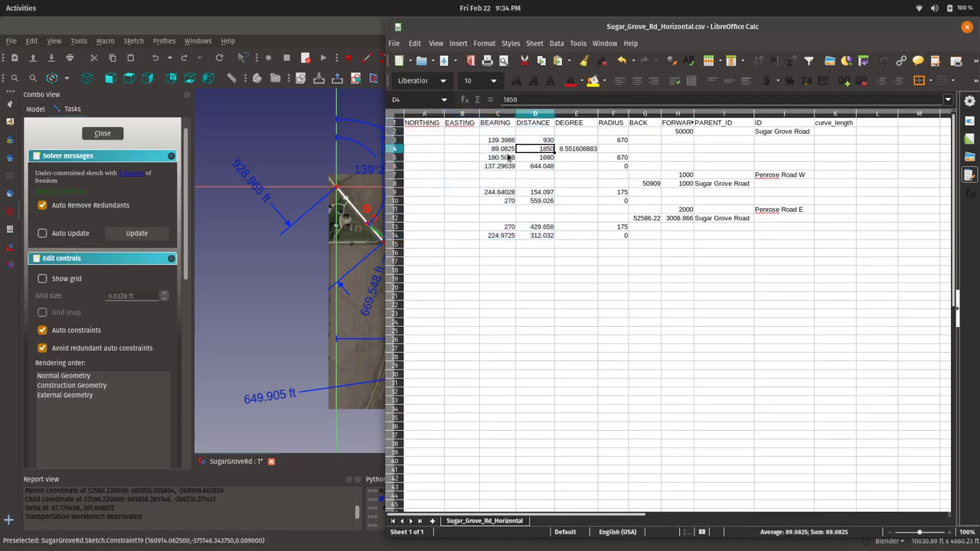
left_click(507, 157)
key("Right")
left_click(507, 166)
key("Right")
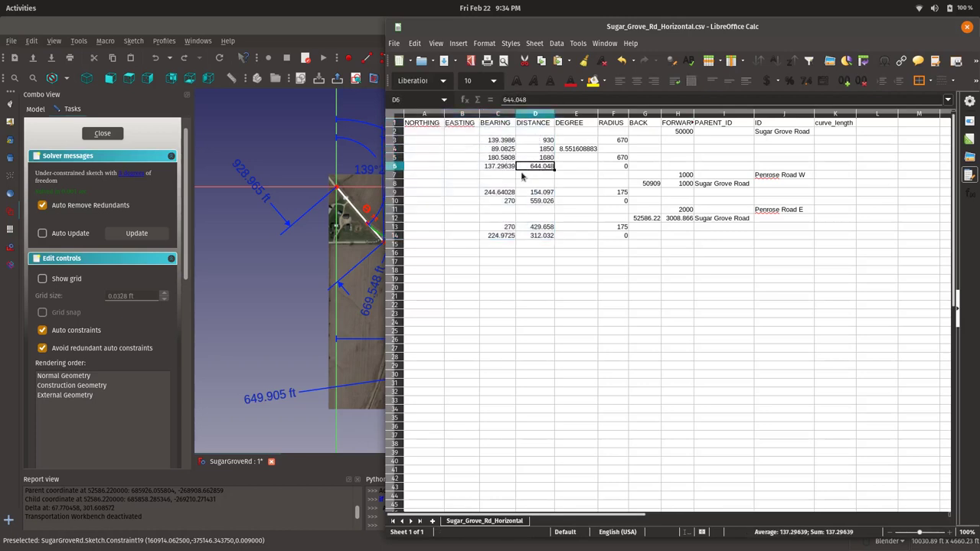
left_click(505, 192)
left_click(507, 141)
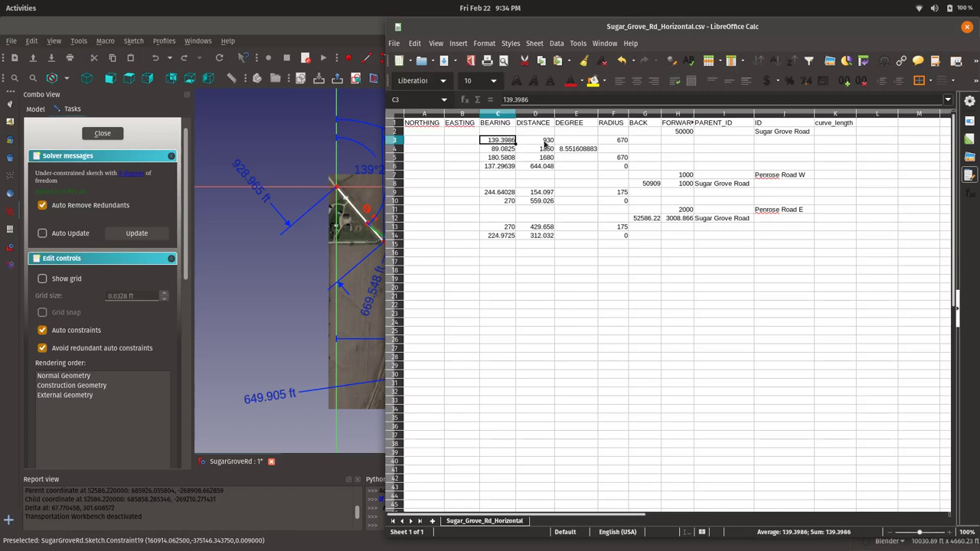
left_click(348, 206)
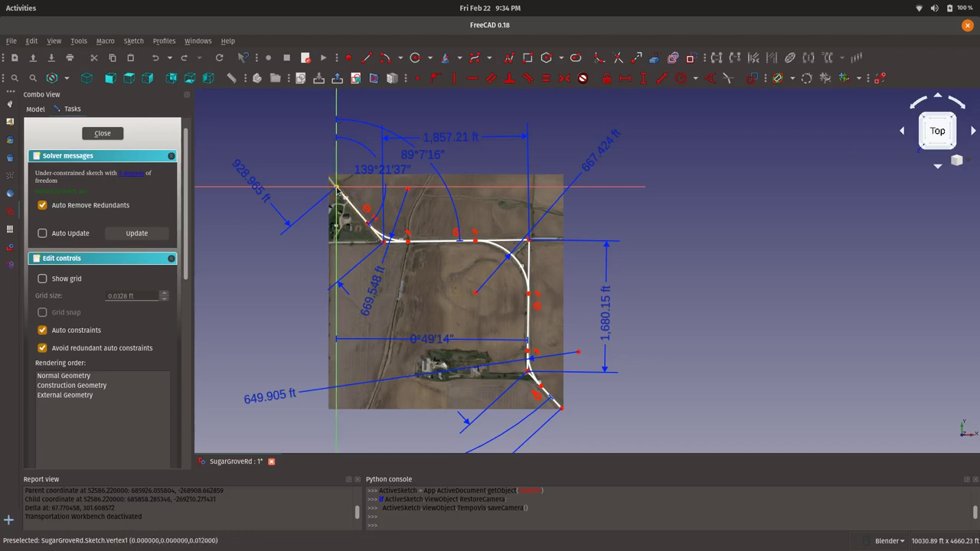
- Switch back to LibreOffice Calc and examine the Back, Forward, Parent_ID and ID columns, including Sugar Grove Road's starting station in H2
key("alt+Tab")
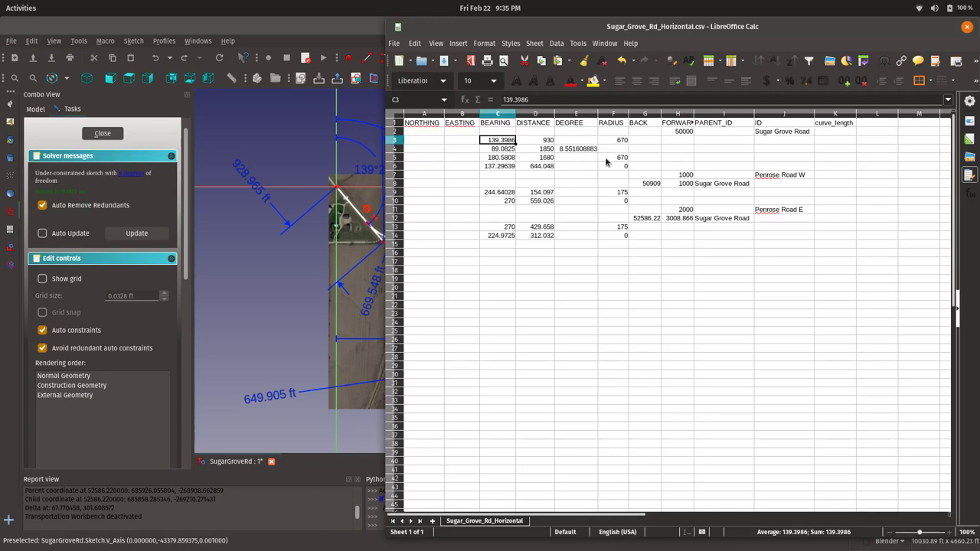
left_click(638, 115)
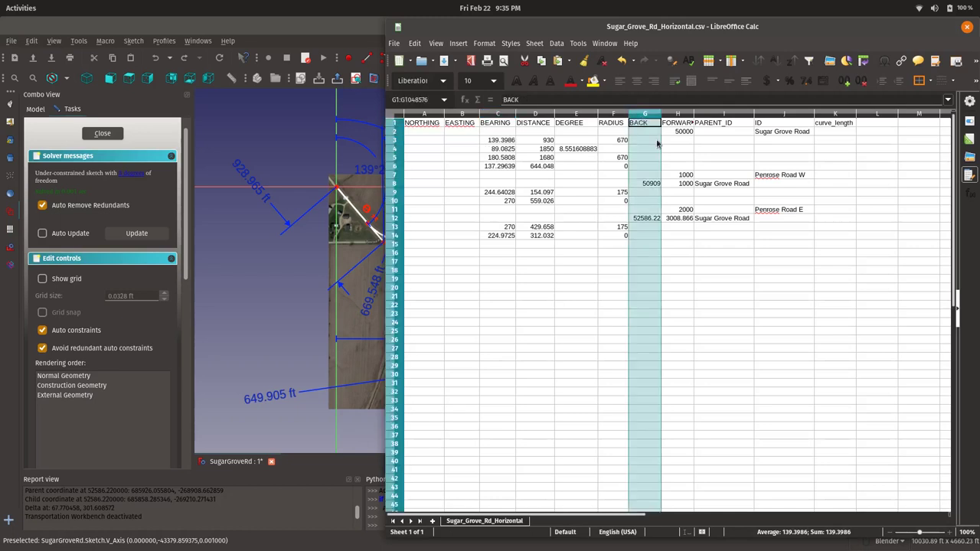
left_click(811, 128, "shift")
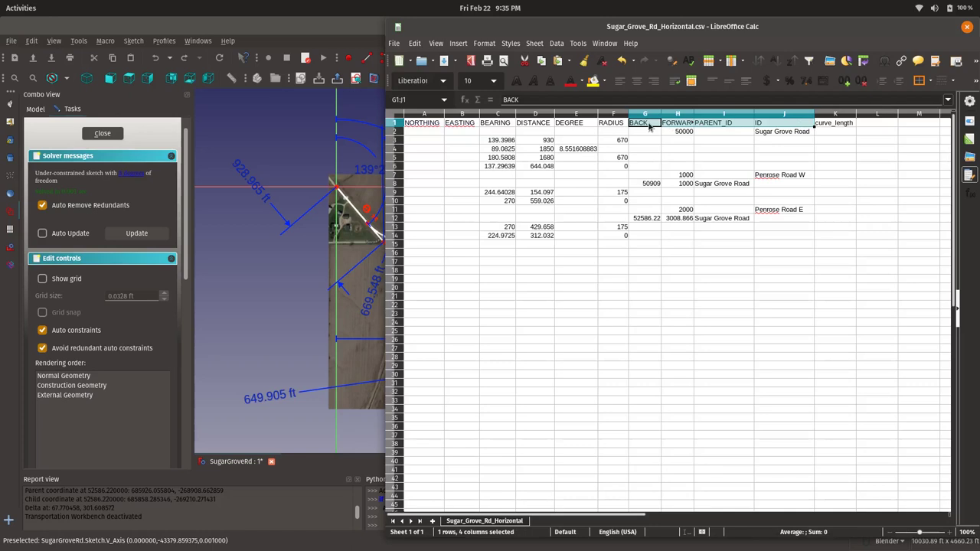
left_click_drag(648, 126, 796, 229)
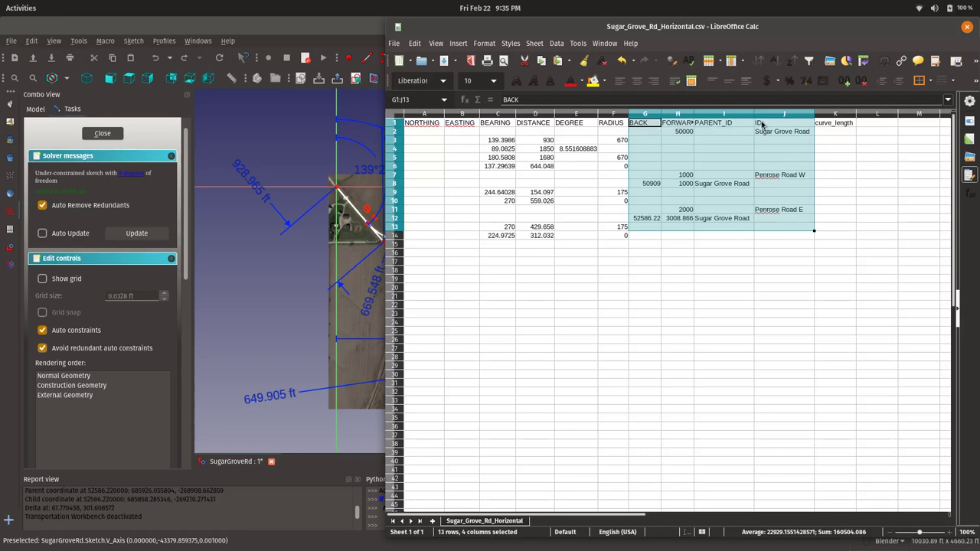
left_click(647, 125)
left_click(676, 124)
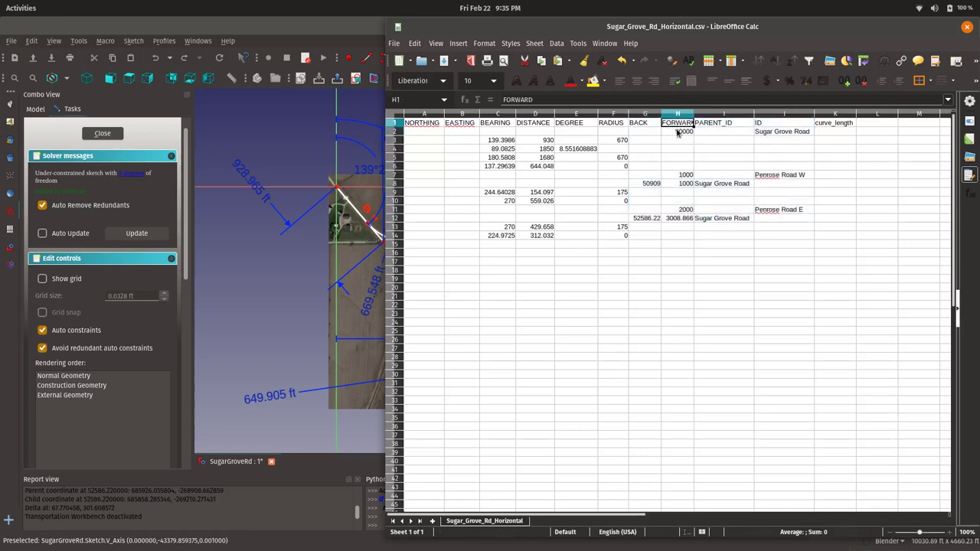
left_click(676, 132)
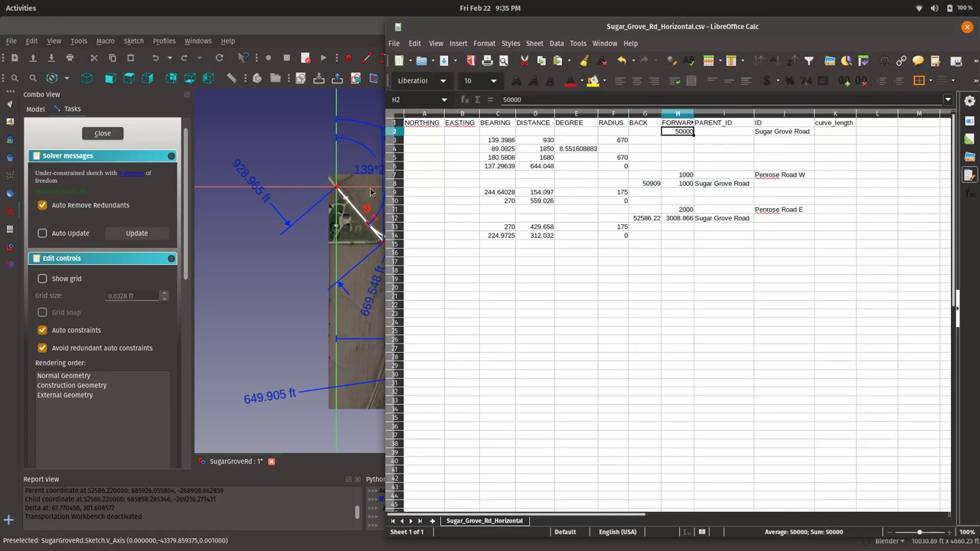
- Compare the distance in cell D3 with the first tangent line's length dimension in the FreeCAD sketch, ending in LibreOffice Calc
left_click(371, 191)
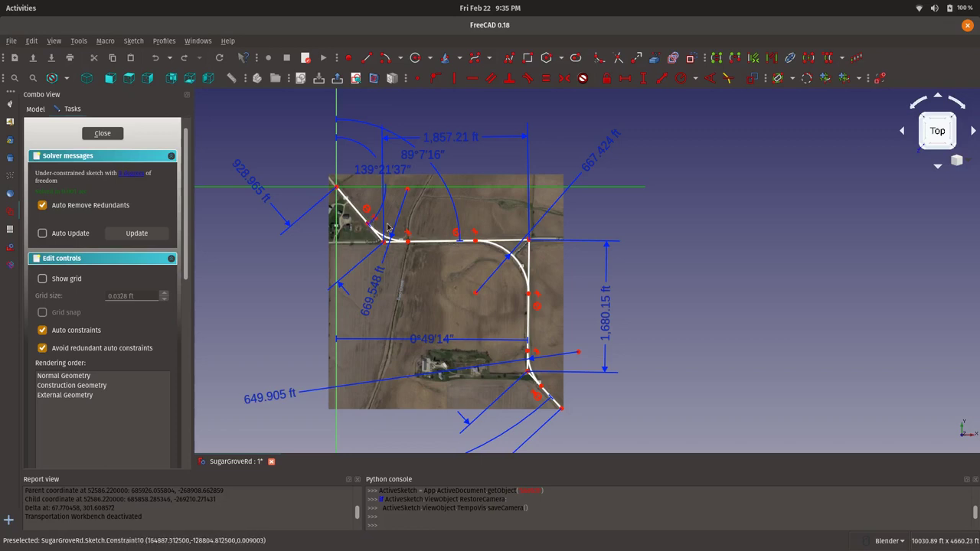
key("alt+Tab")
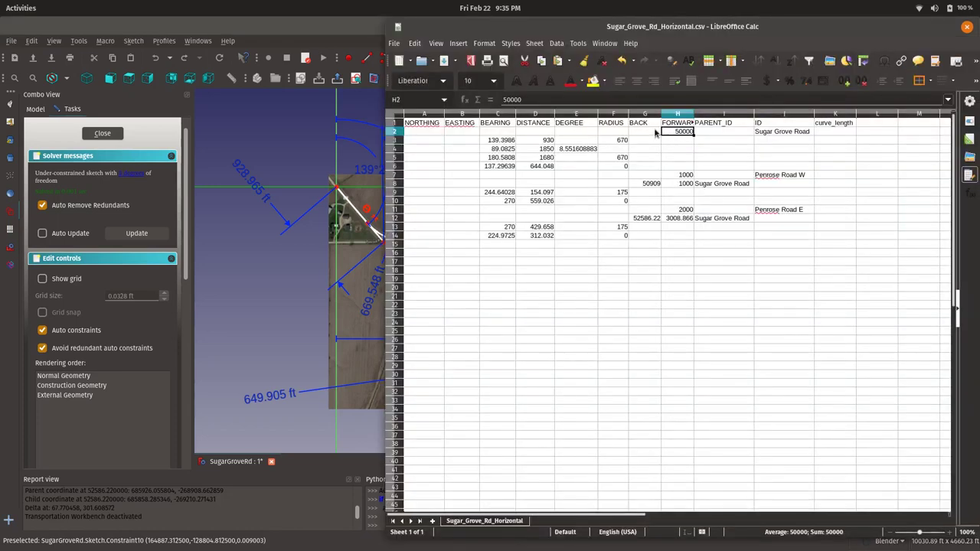
left_click(547, 141)
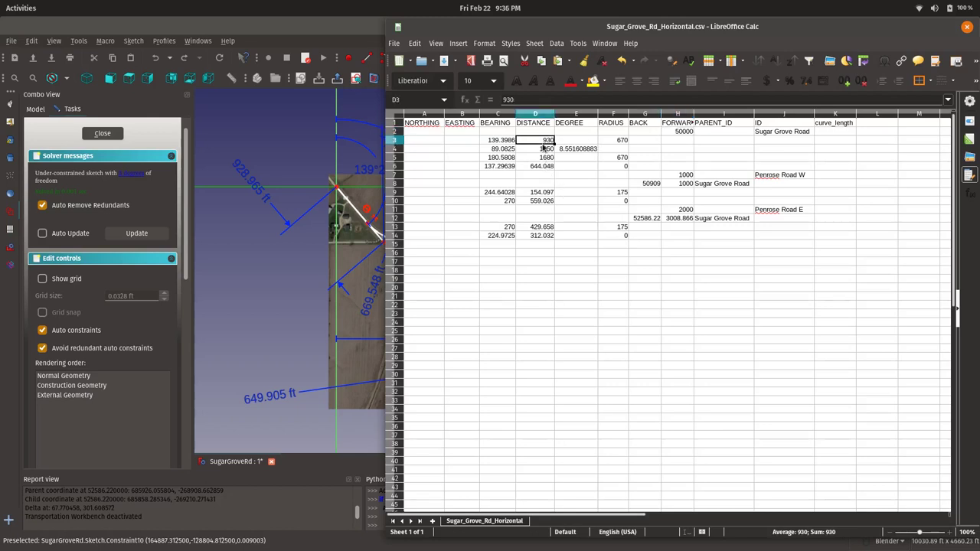
left_click(251, 183)
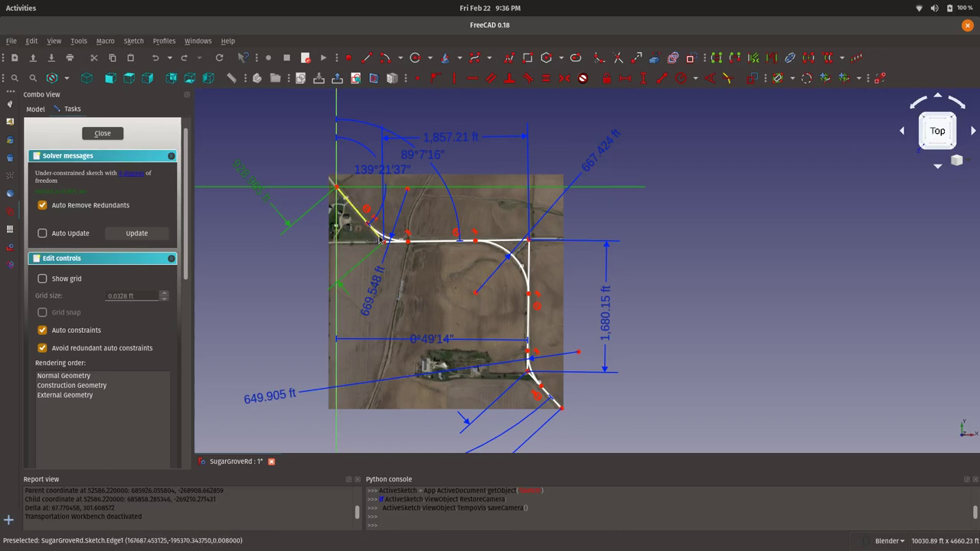
key("alt+Tab")
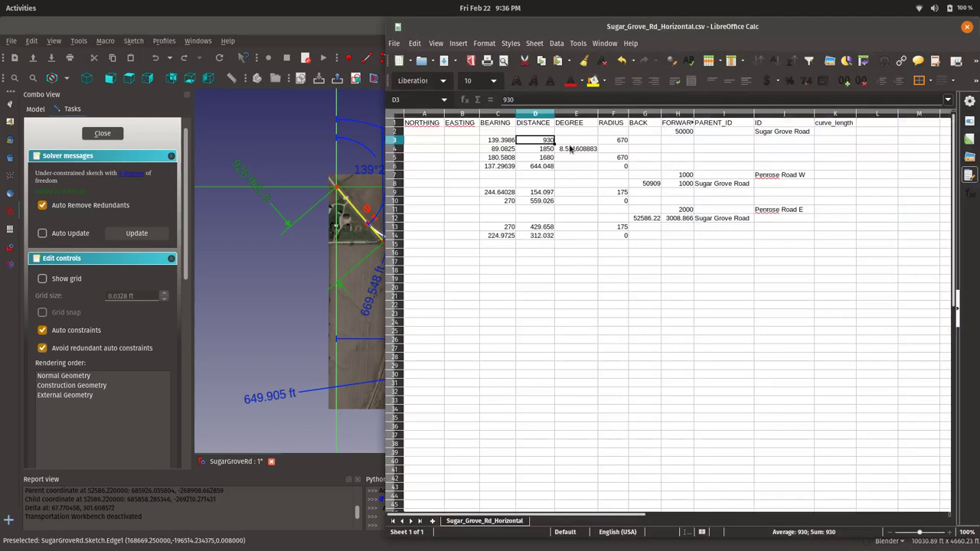
- Write the station notation 9+30.00 as a trial entry in the Degree cell E3
left_click(583, 142)
type("9+30")
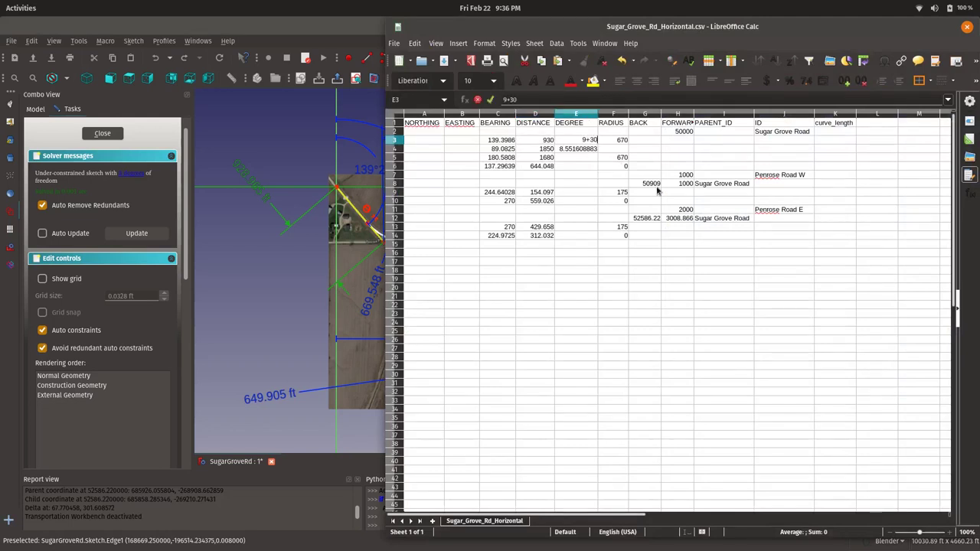
type(".00")
- Switch to FreeCAD and examine the first curve where it joins the two tangent lines at Penrose Road
left_click(361, 257)
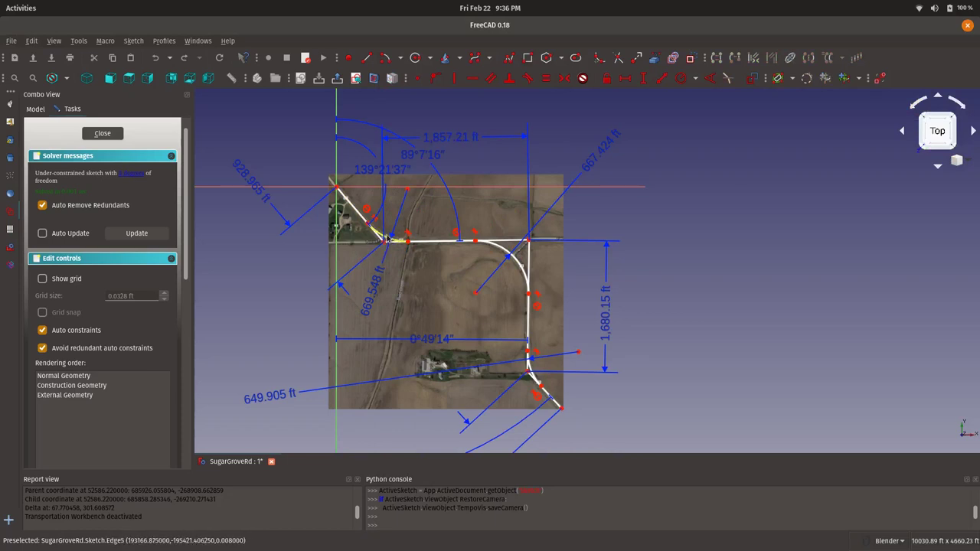
scroll(387, 239, "up", 5)
scroll(388, 240, "down", 2)
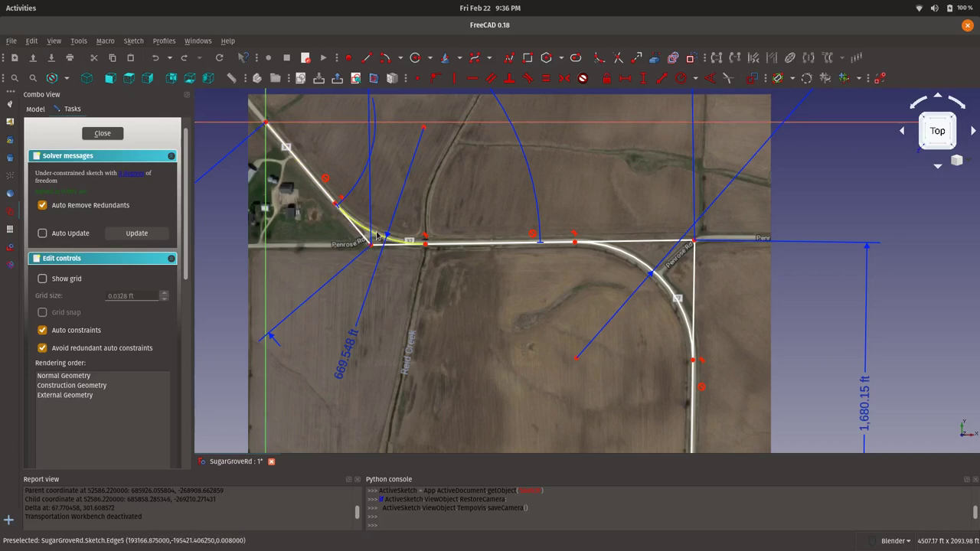
scroll(412, 240, "down", 3)
- Return to LibreOffice Calc, remove the trial entry from the Degree cell E3 and select the Forward column heading
key("alt+Tab")
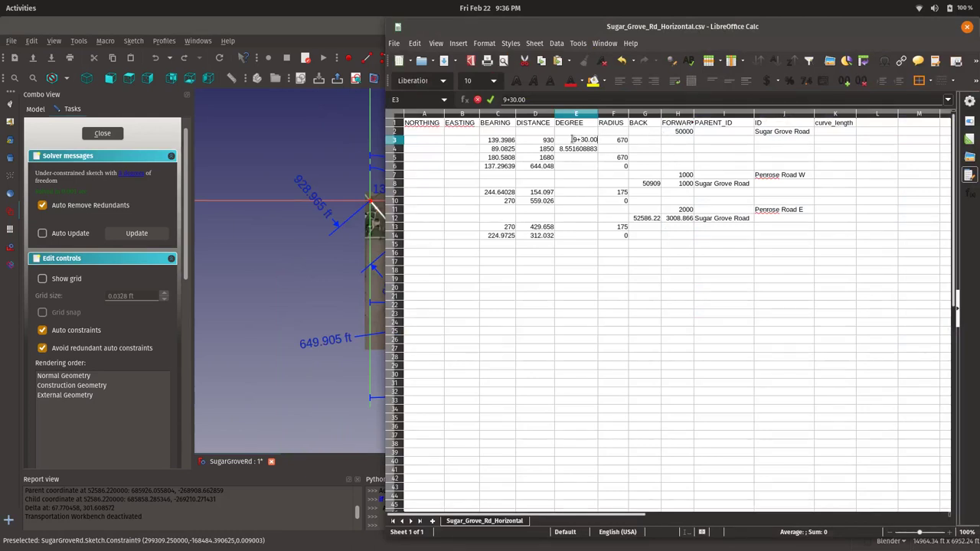
left_click_drag(571, 140, 596, 139)
key("ctrl+x")
left_click(656, 124)
left_click(672, 123)
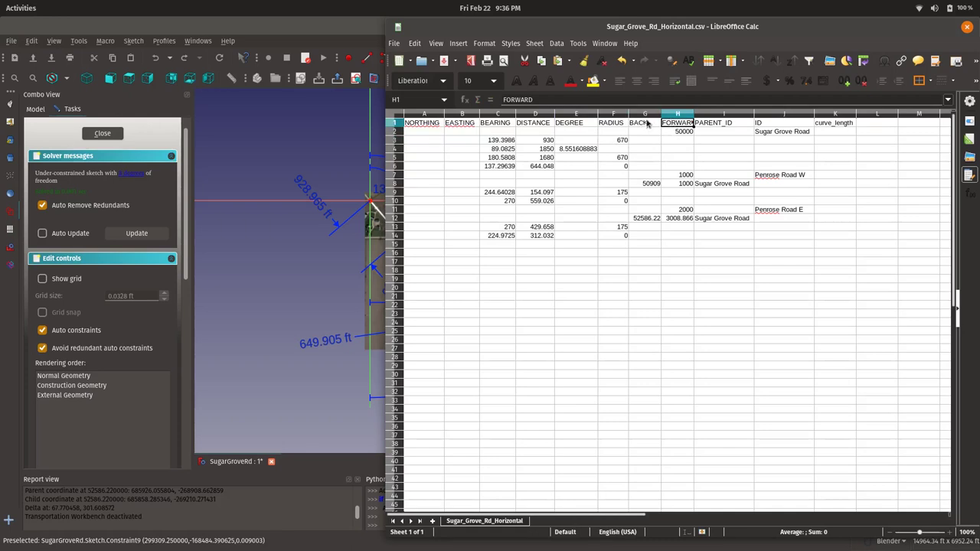
- Review the Back and Forward column headings, check the ID cell of Sugar Grove Road, and select the whole ID column
left_click(648, 123)
left_click(665, 124)
left_click(776, 134)
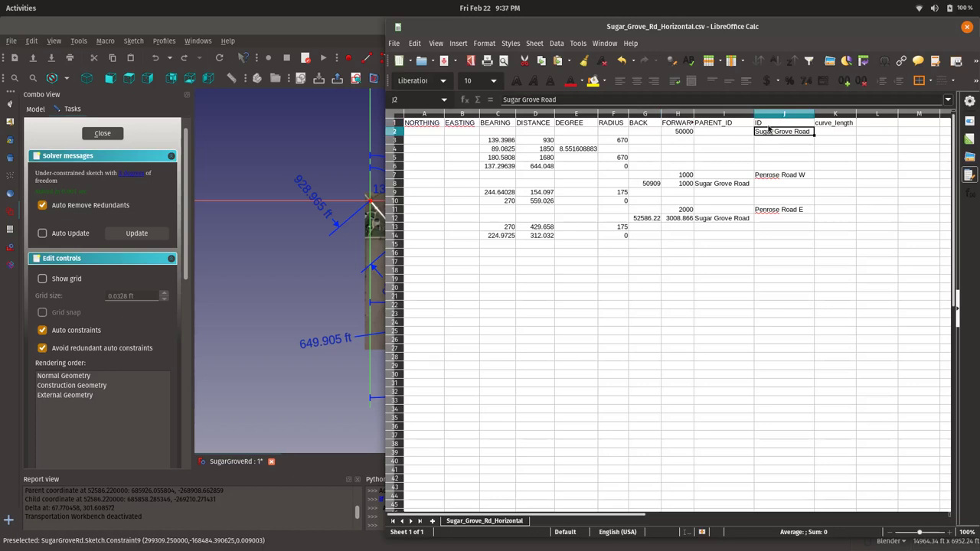
left_click(776, 115)
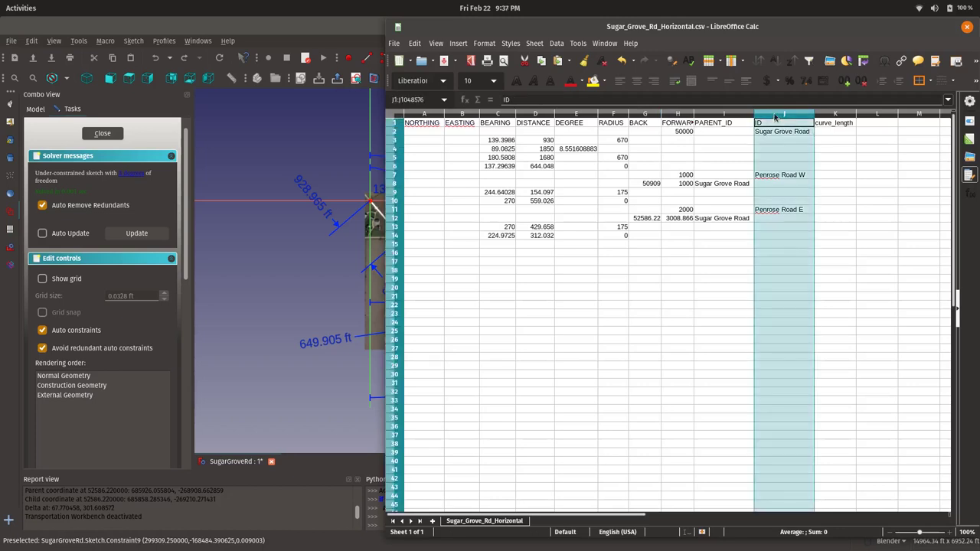
- Switch to FreeCAD and examine the sketch's first two curves where Penrose Road meets the main alignment
left_click(370, 205)
scroll(368, 197, "up", 2)
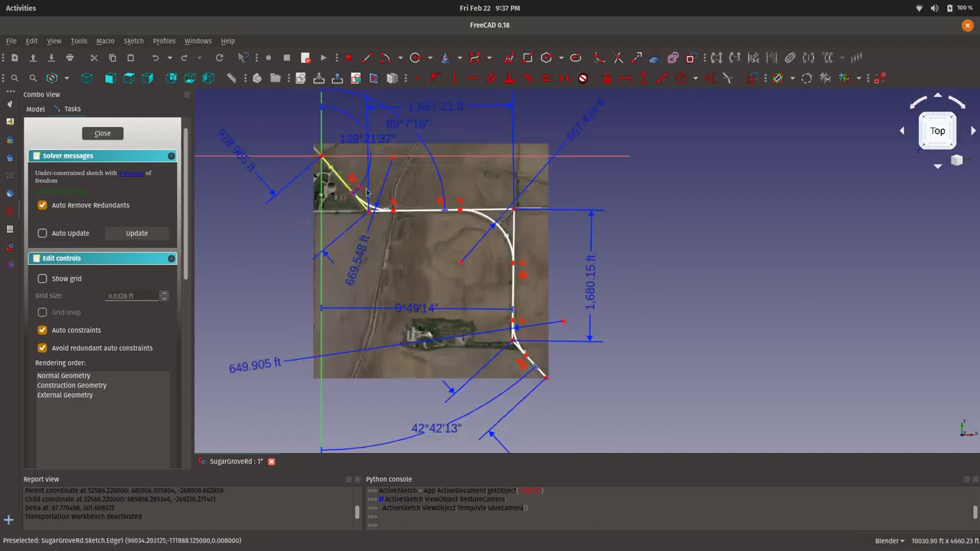
scroll(425, 205, "up", 5)
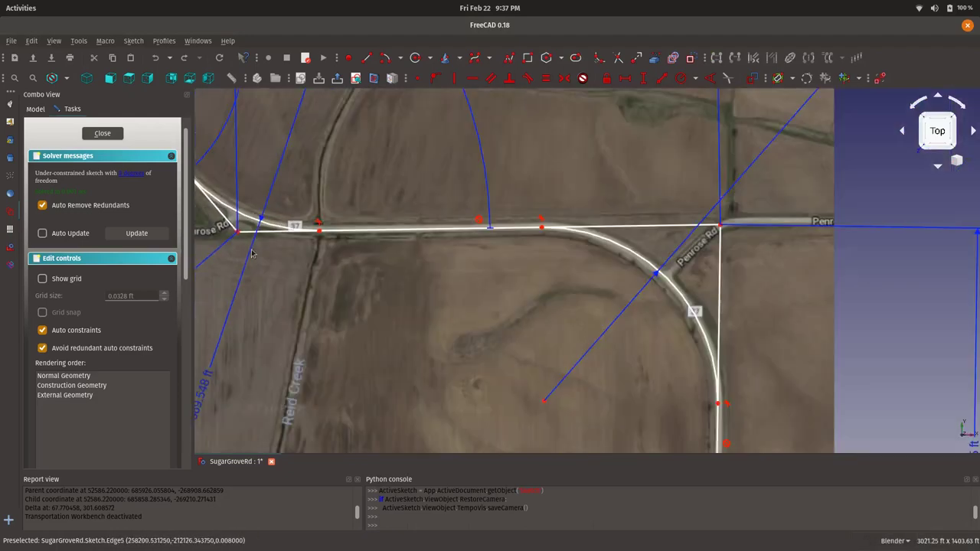
scroll(230, 249, "down", 1)
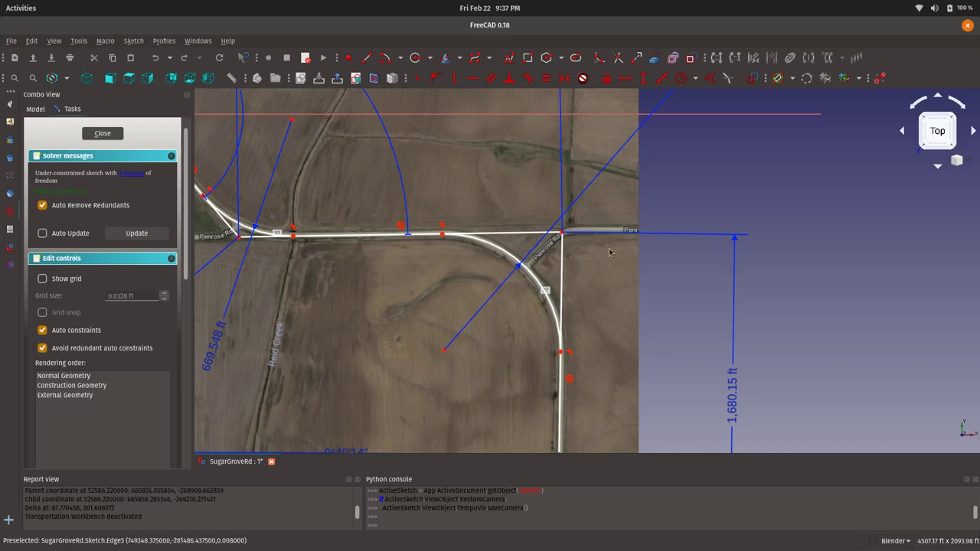
- Return to LibreOffice Calc and review the IDs of Sugar Grove Road, Penrose Road W and Penrose Road E, plus the PARENT_ID heading
key("alt+Tab")
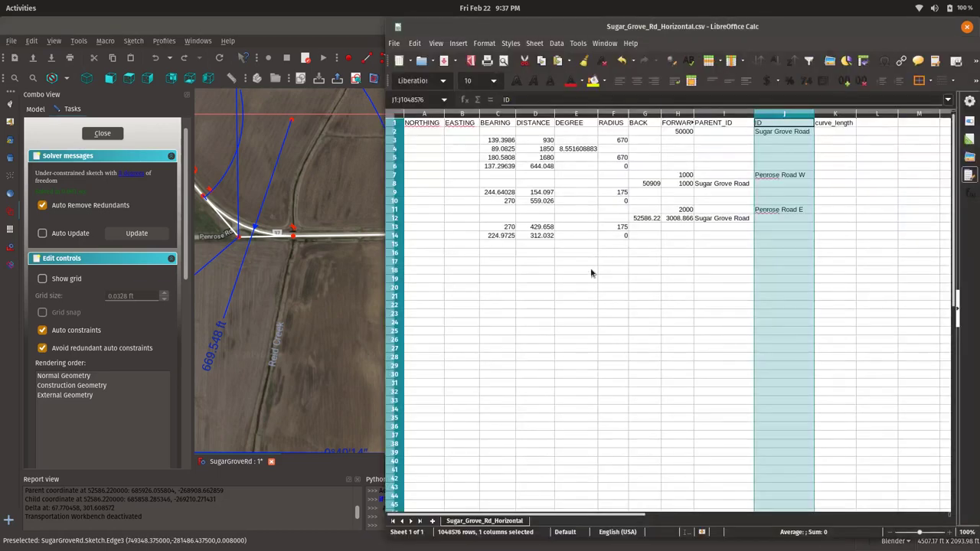
left_click(789, 134)
left_click(791, 175)
left_click(789, 211)
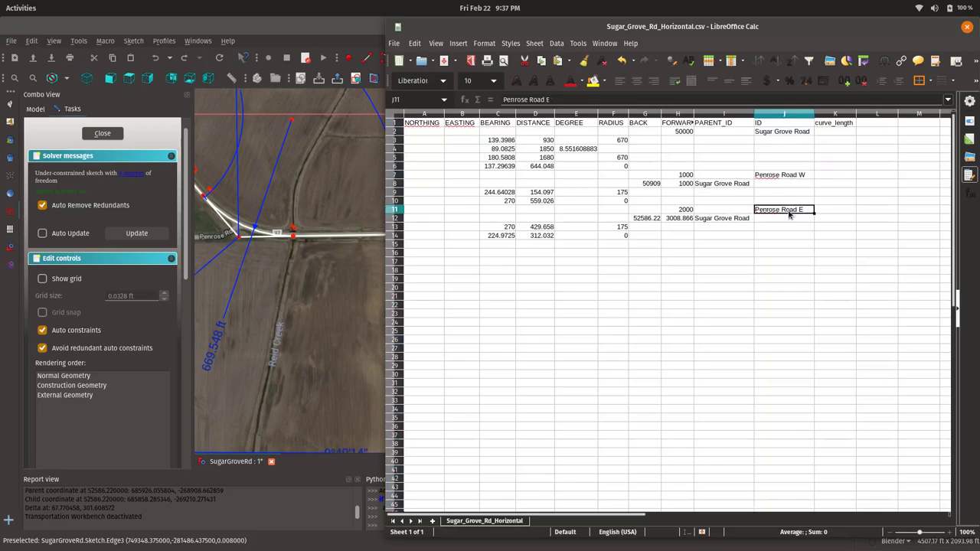
left_click(783, 131)
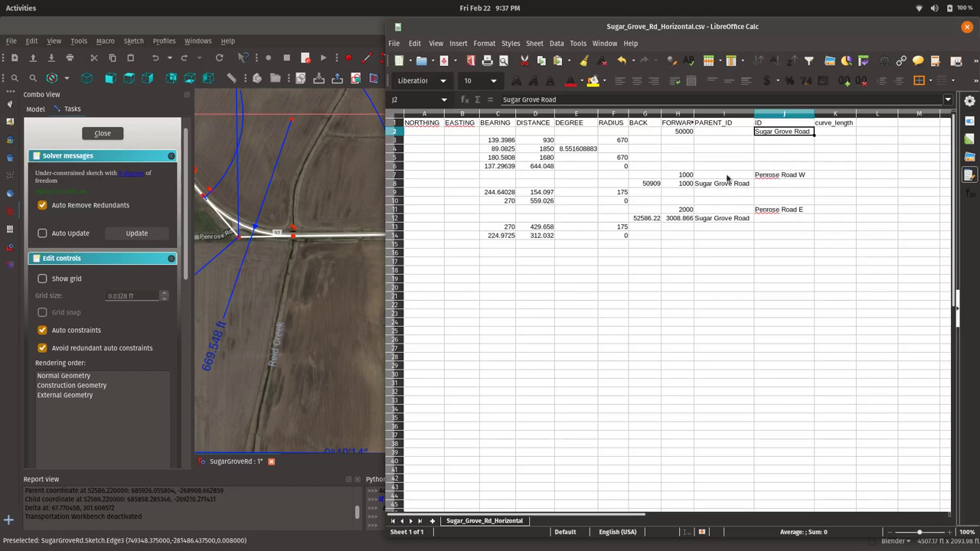
left_click(728, 123)
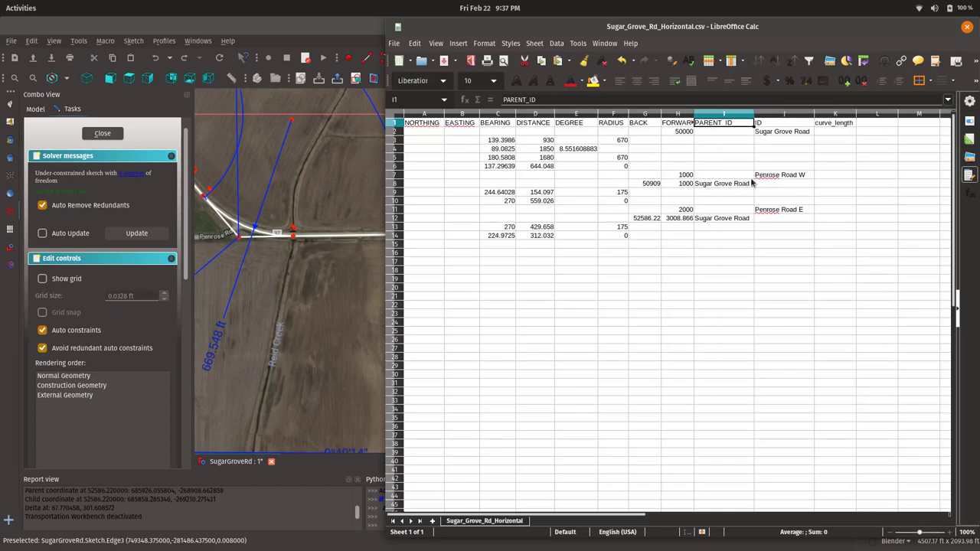
- Check the Penrose Road junctions in FreeCAD, then compare the two Penrose Road IDs with their parent IDs in LibreOffice Calc
left_click(249, 245)
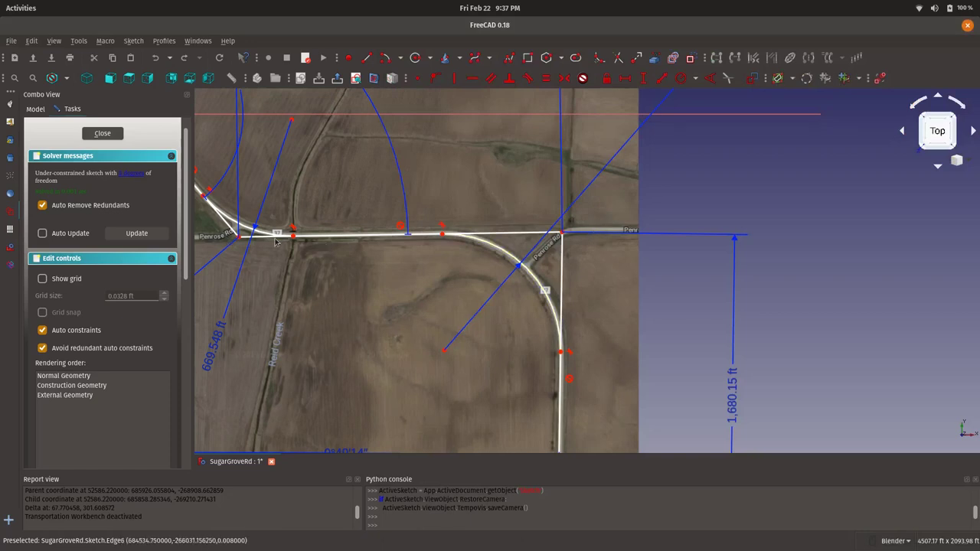
key("alt+Tab")
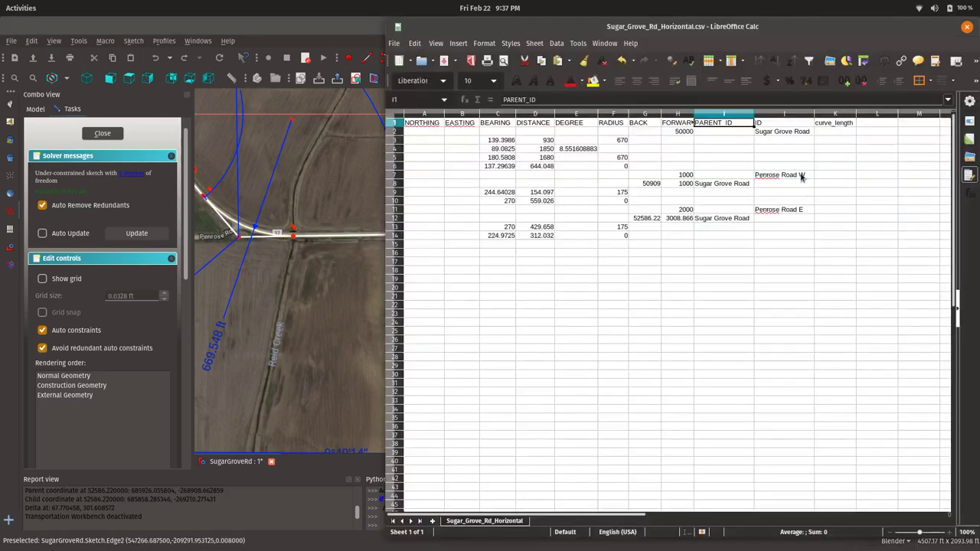
left_click(797, 177)
left_click(795, 211)
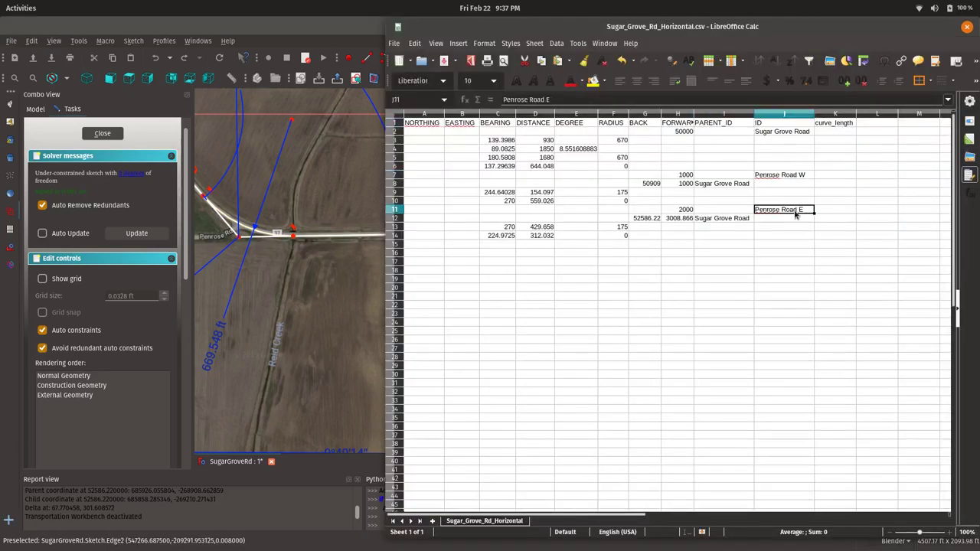
left_click(730, 123)
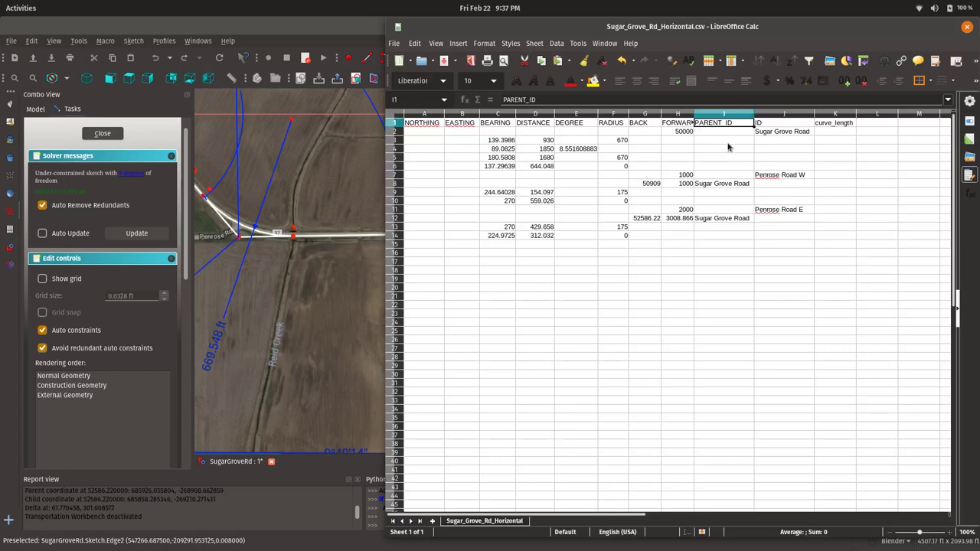
left_click(728, 184)
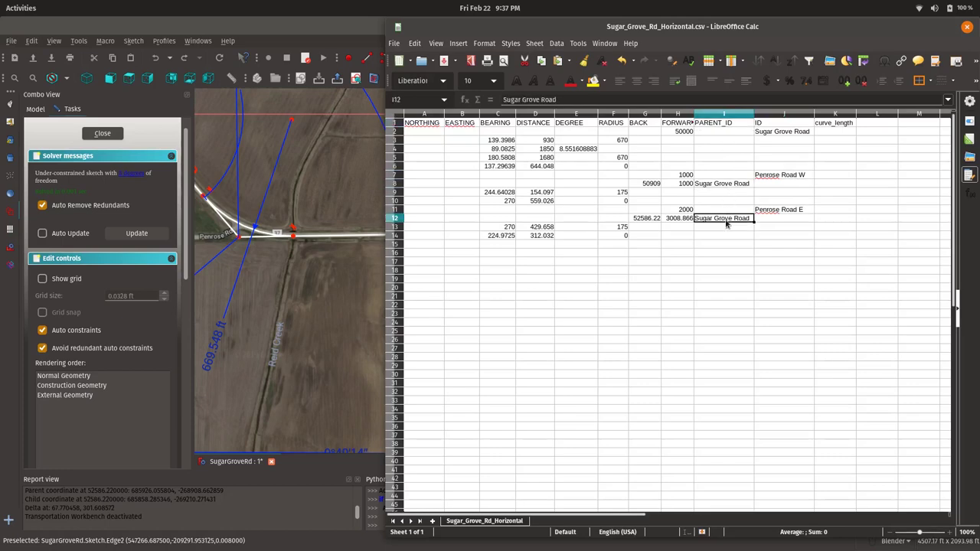
- Compare the Back and Forward stations in row 8 with the starting stations of Penrose Road W and Sugar Grove Road
left_click_drag(637, 124, 666, 125)
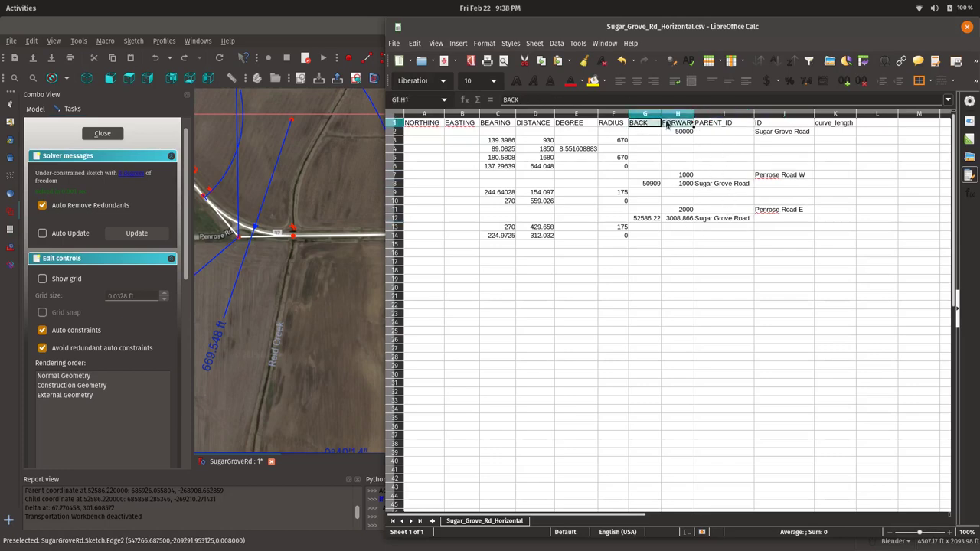
left_click(677, 185)
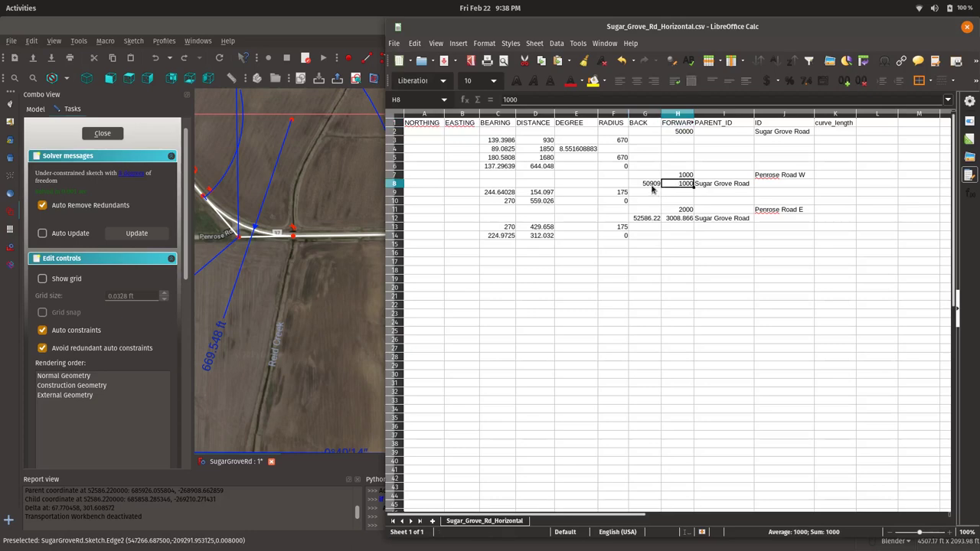
left_click(651, 187)
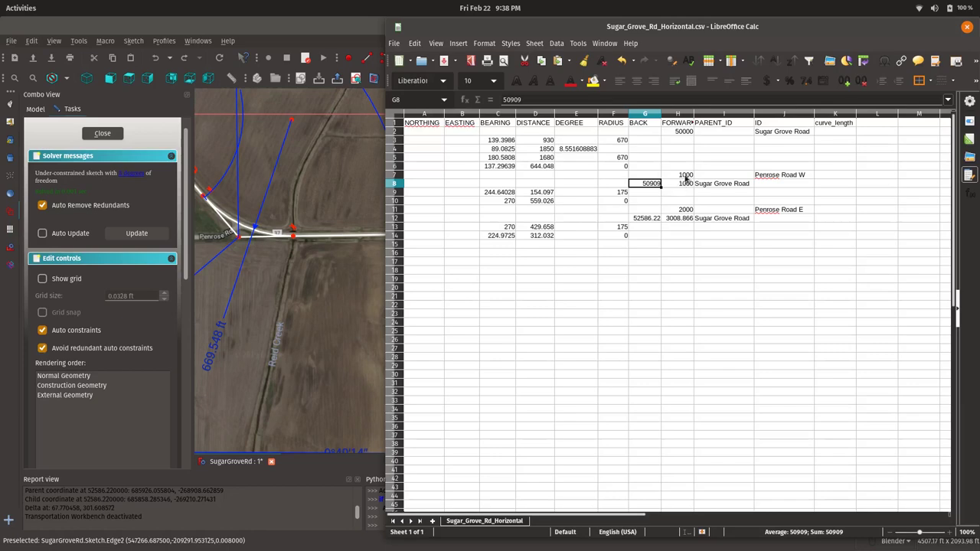
left_click(685, 176)
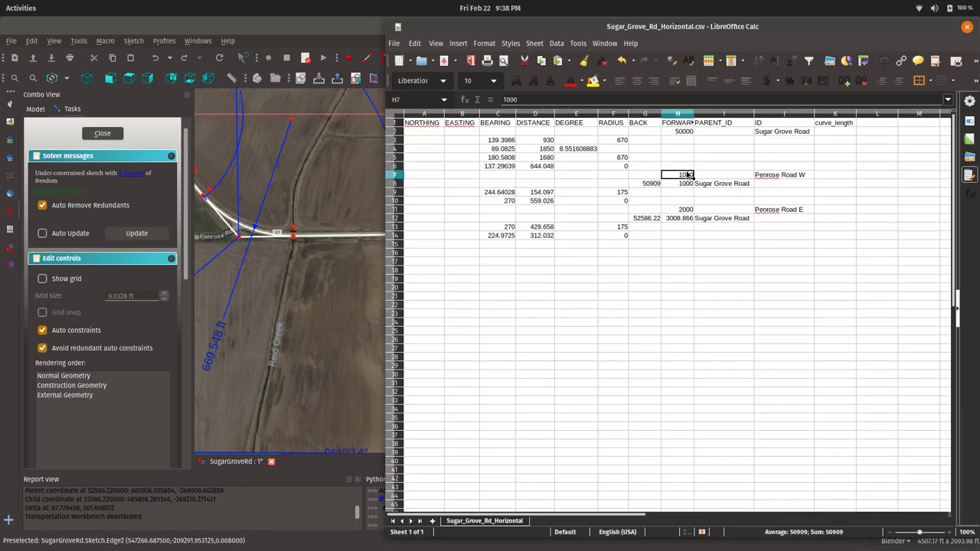
left_click(686, 134)
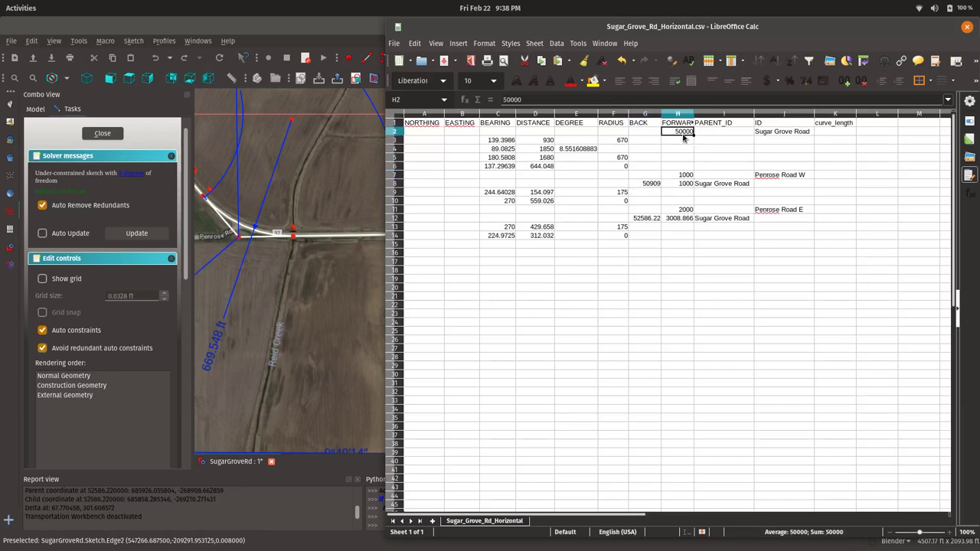
left_click(686, 183)
left_click(686, 133)
- Switch between FreeCAD and LibreOffice Calc to relate the first curve's Penrose Road junction to the Back and Forward stations
left_click(360, 168)
scroll(490, 276, "down", 2)
scroll(295, 207, "up", 2)
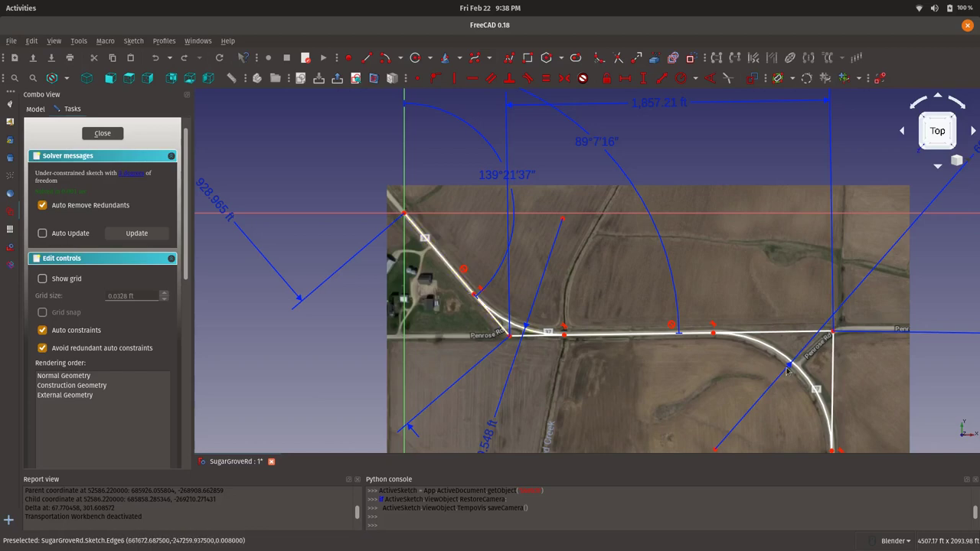
scroll(686, 287, "up", 3)
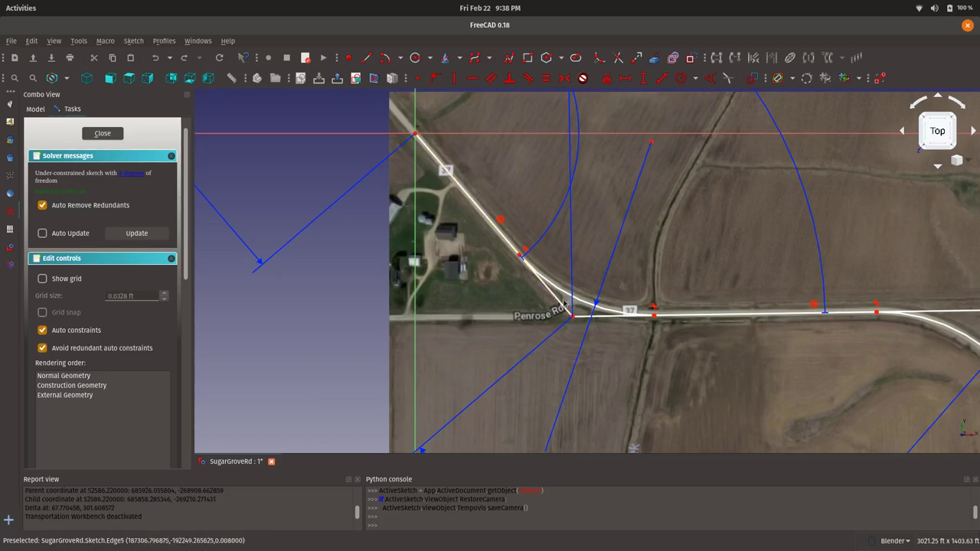
key("alt+Tab")
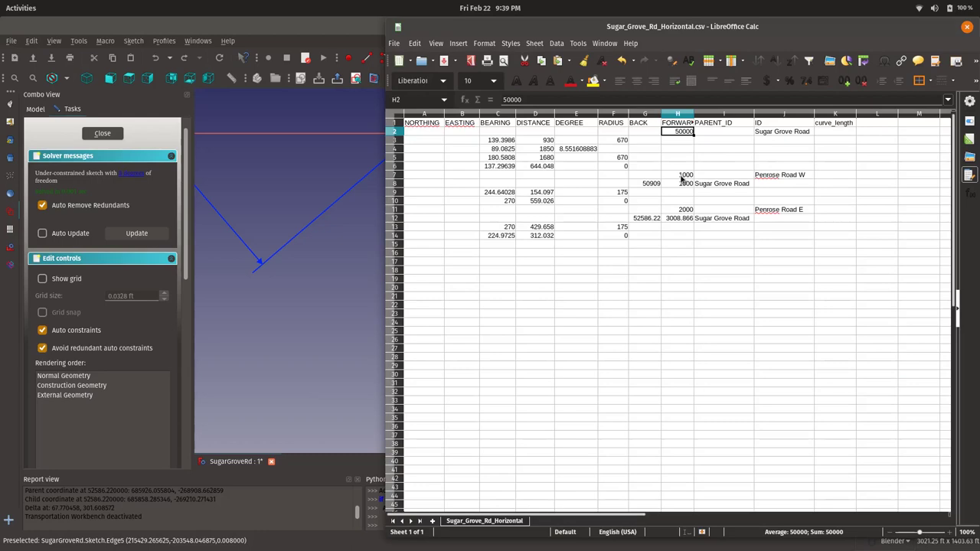
key("alt+Tab")
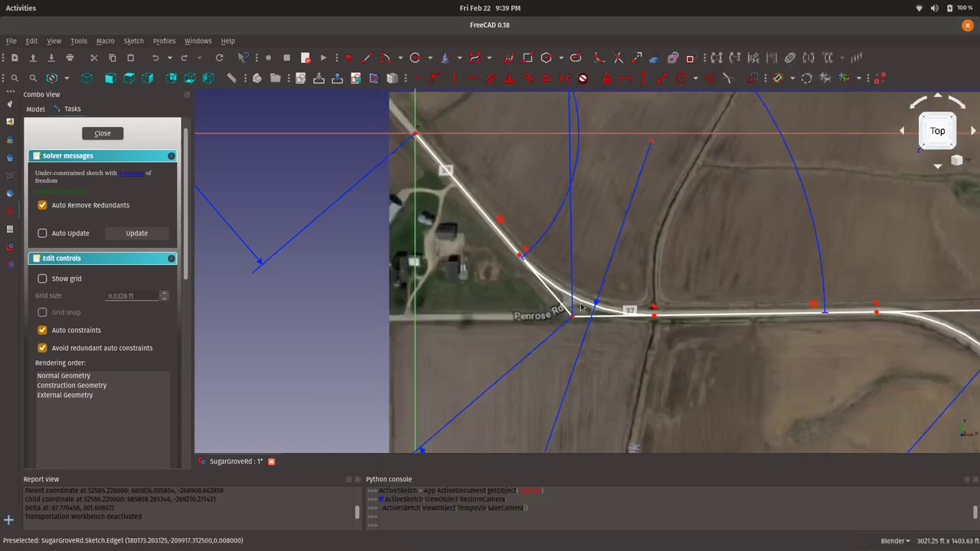
key("alt+Tab")
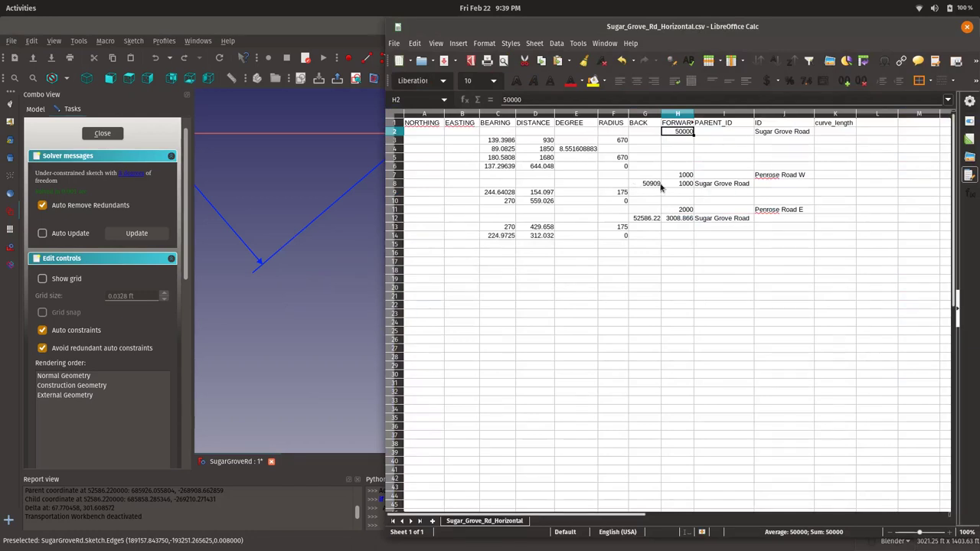
left_click(362, 256)
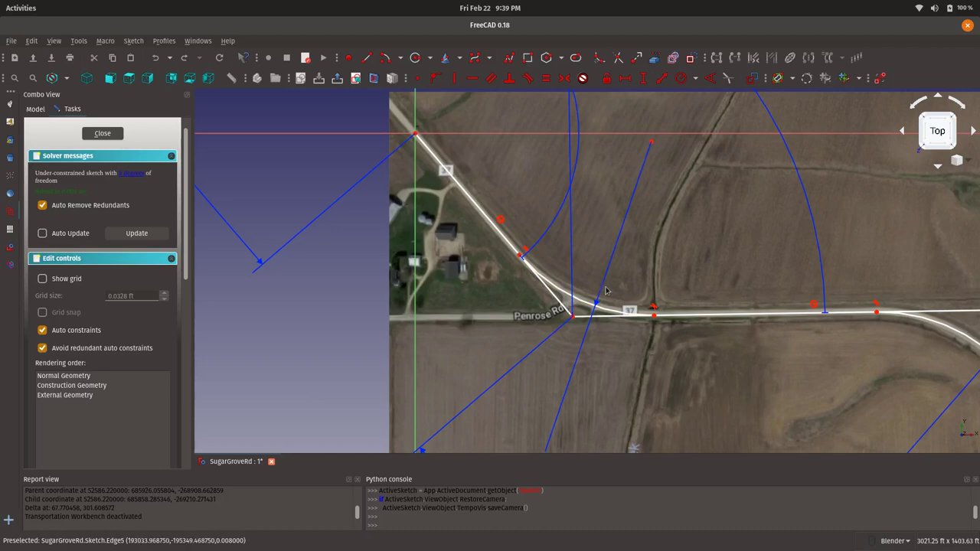
- Return to LibreOffice Calc and review Sugar Grove Road's ID and the bearing, distance and radius of its first curve in row 3
key("alt+Tab")
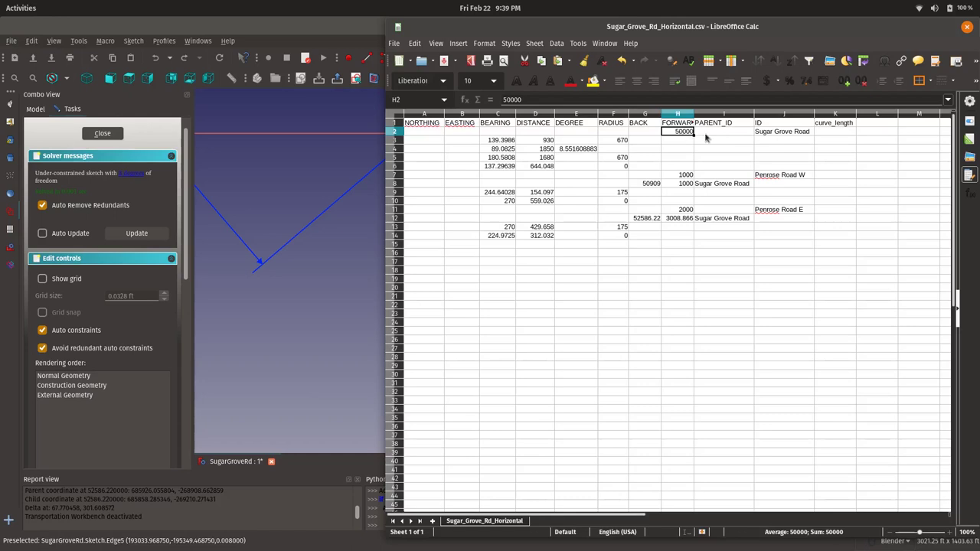
left_click(773, 133)
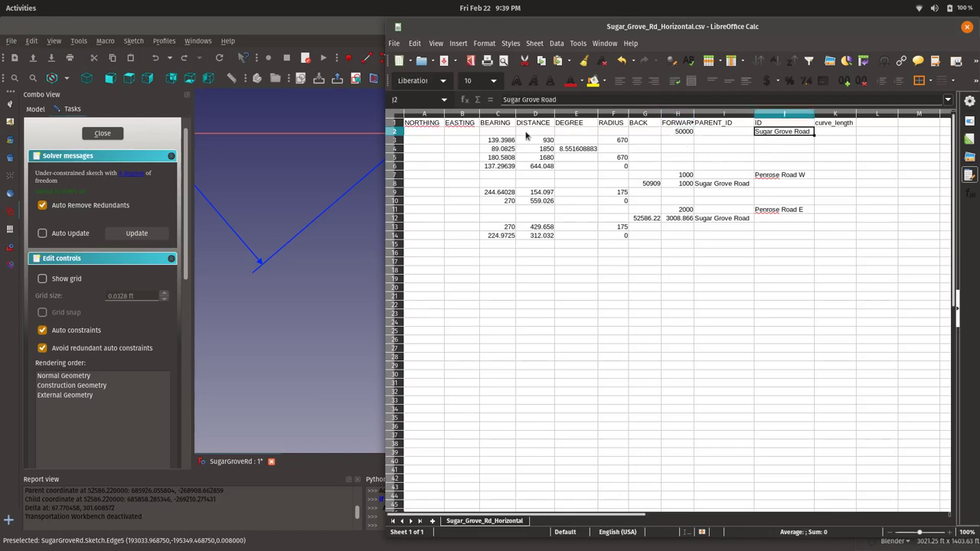
left_click(465, 141)
left_click(494, 143)
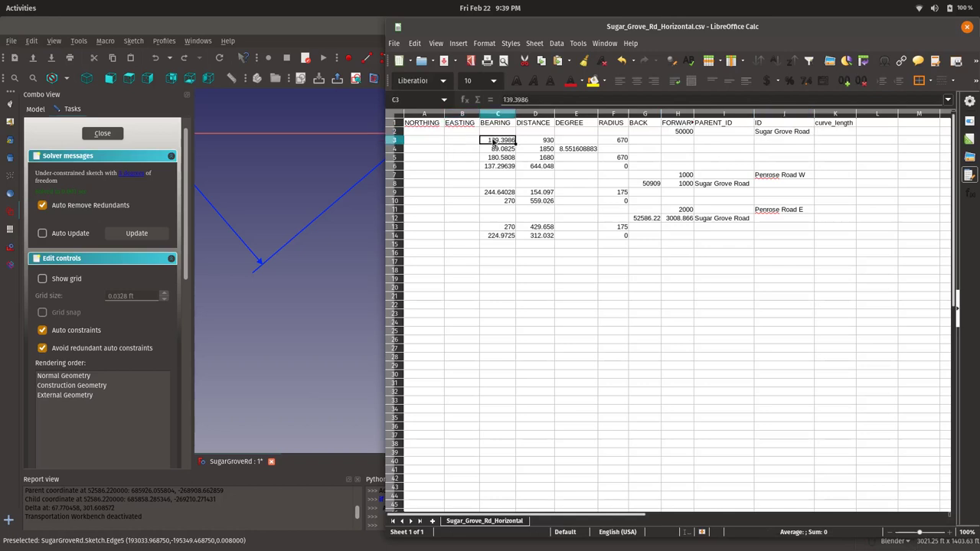
key("Right")
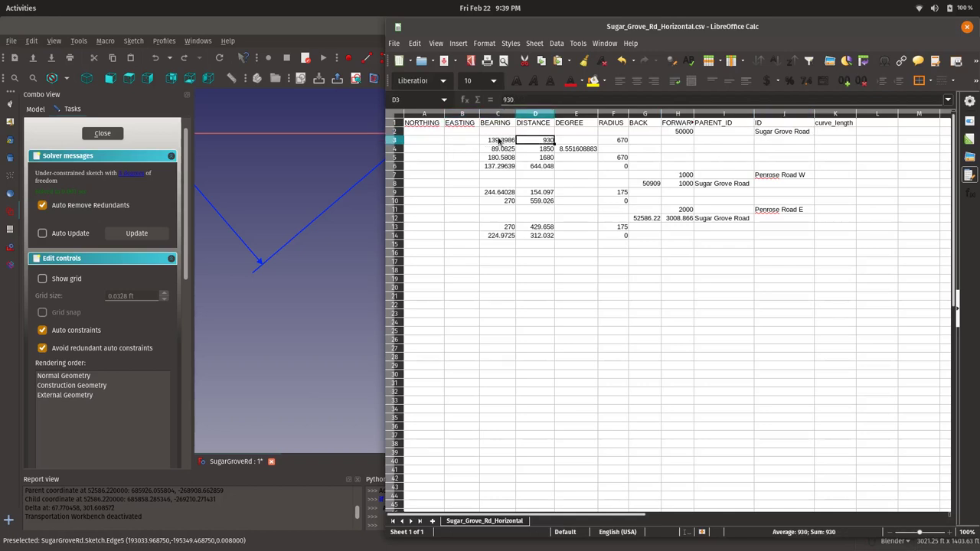
left_click(612, 142)
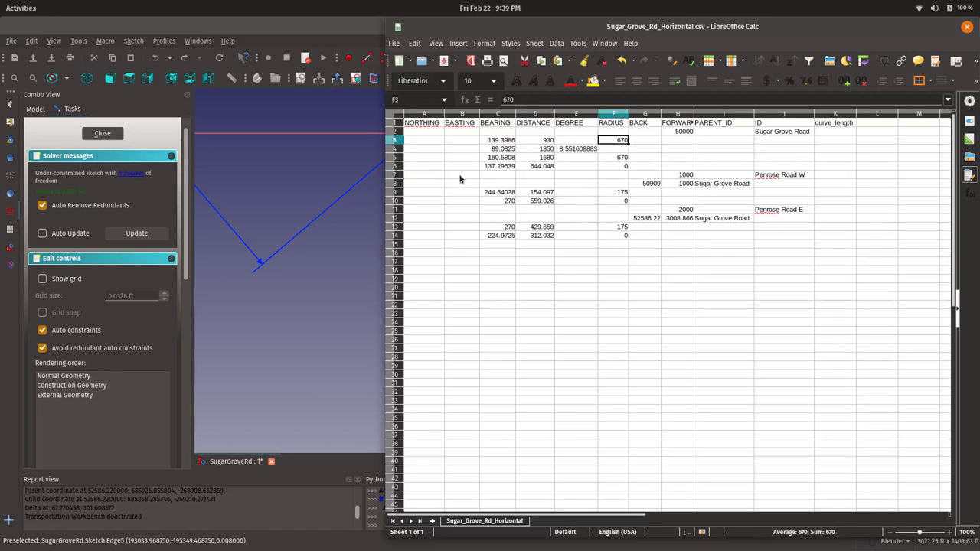
- Review Penrose Road W's parent ID and its Back and Forward stations in row 8
left_click(710, 186)
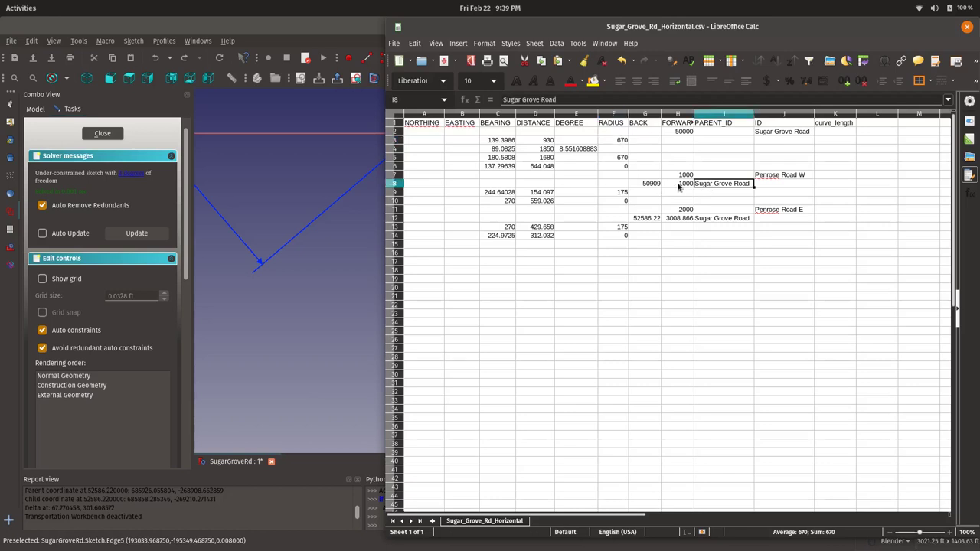
left_click(659, 185)
left_click(674, 185)
left_click(656, 184)
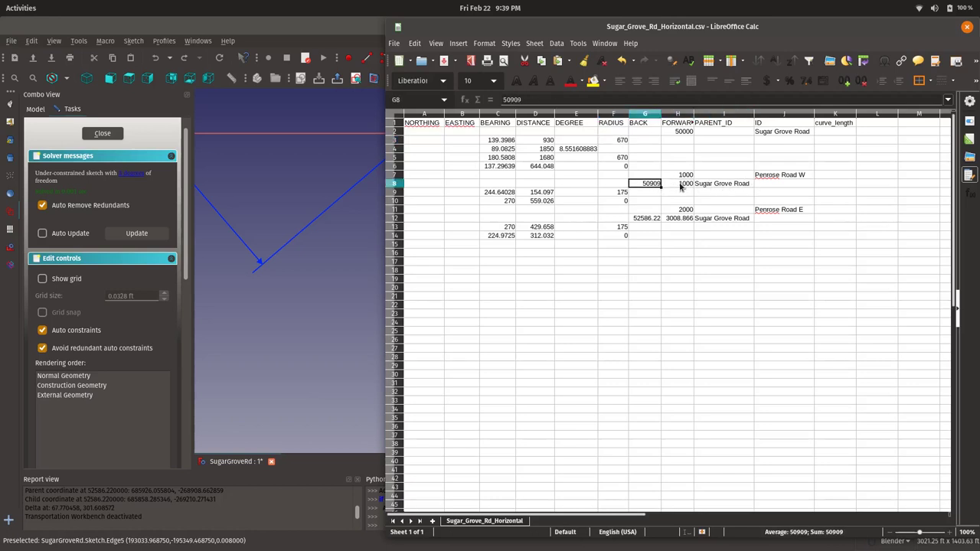
left_click(680, 185)
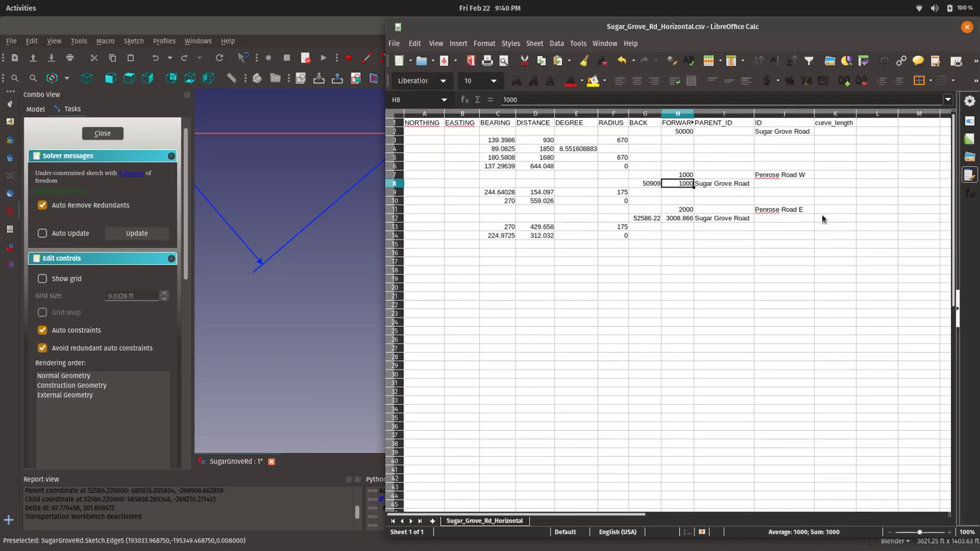
- Switch to FreeCAD and close the alignment sketch's edit mode
left_click(328, 270)
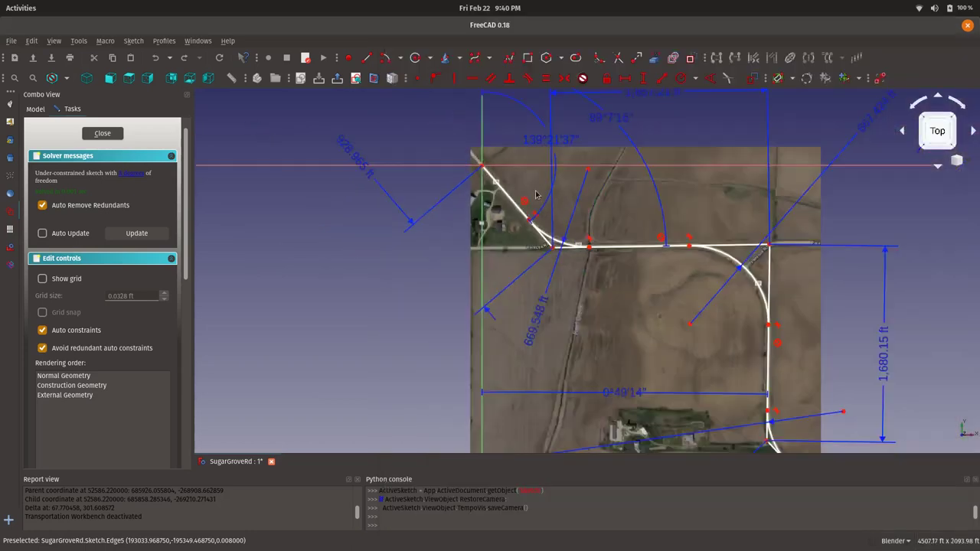
left_click(117, 134)
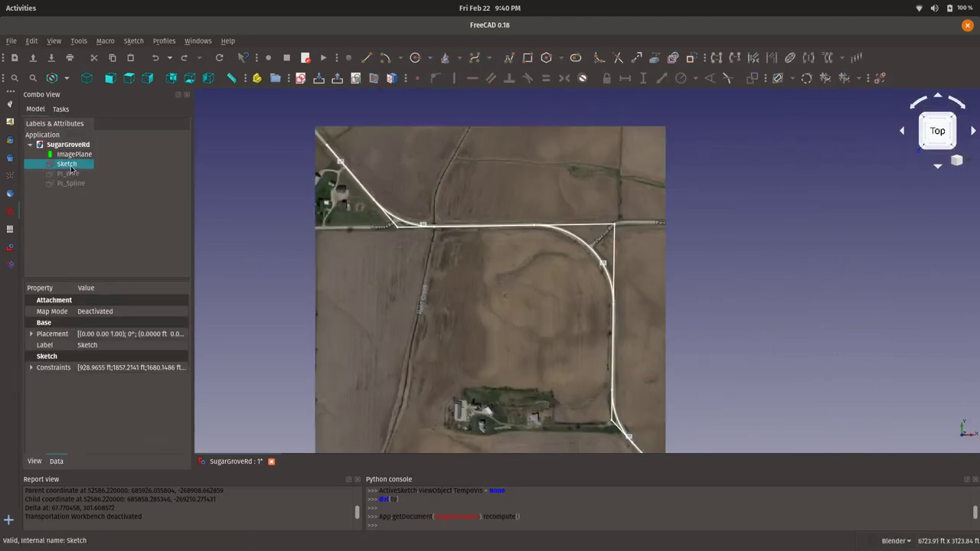
- Hide the alignment sketch and show it again over the aerial image
key("space")
key("space")
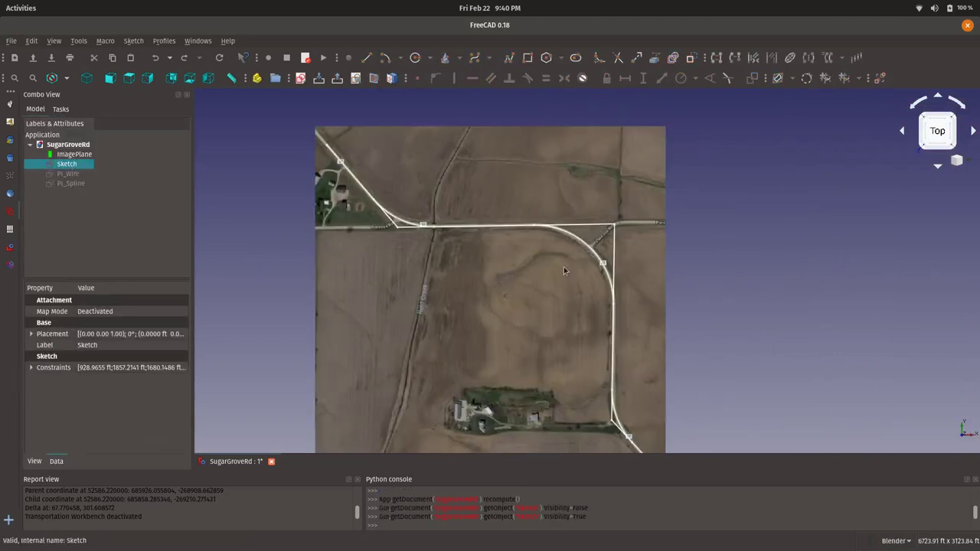
scroll(566, 272, "down", 2)
scroll(573, 280, "up", 2)
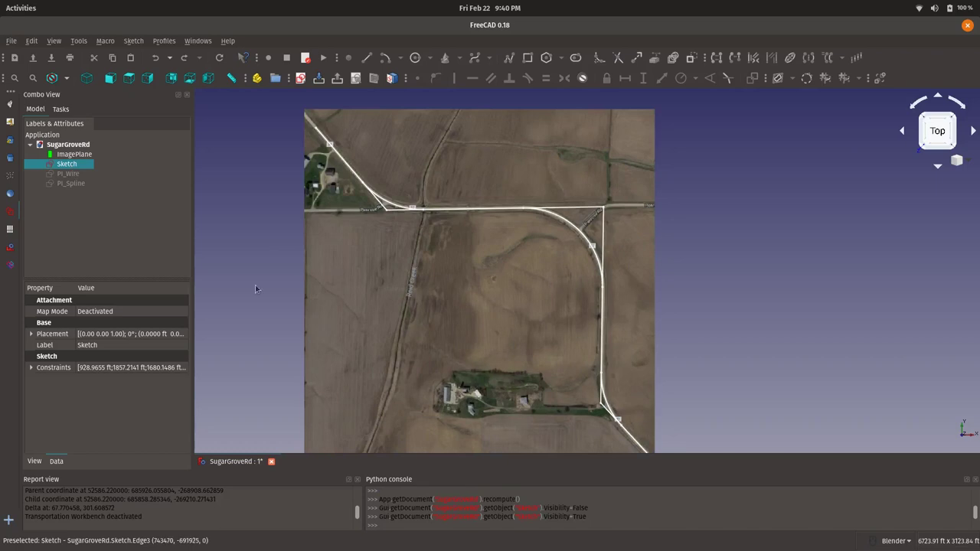
- Switch to the Transportation workbench and load Sugar_Grove_Rd_Horizontal.csv from the alignment folder into the alignment import task
left_click(10, 248)
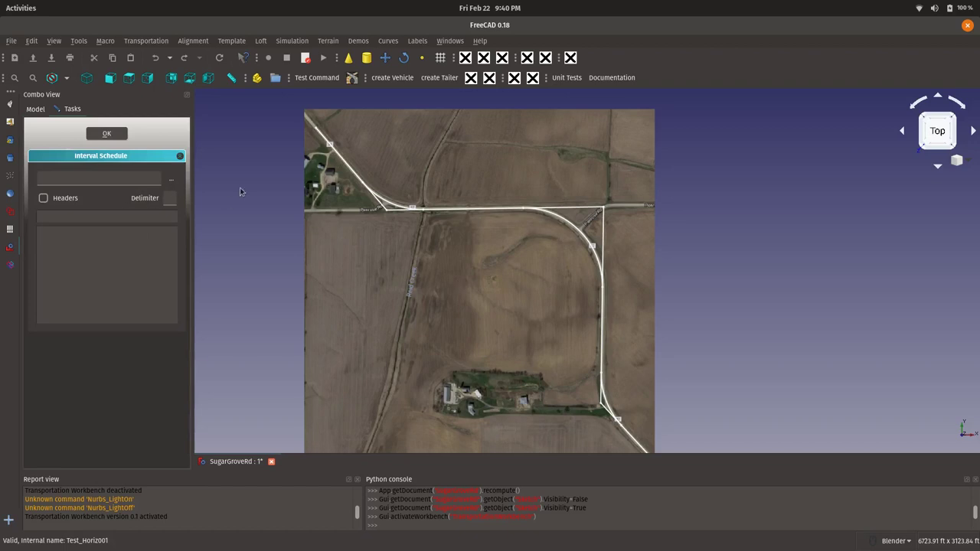
left_click(172, 179)
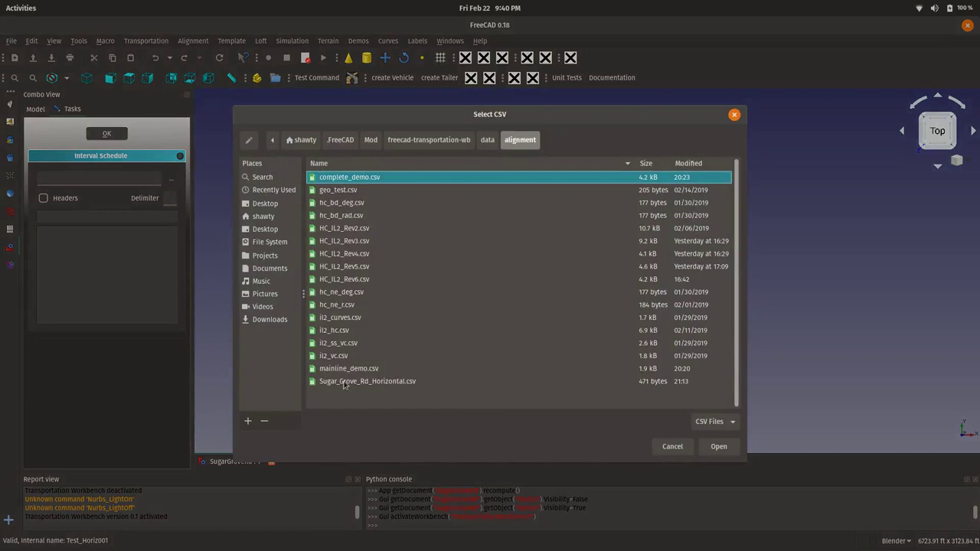
left_click(375, 383)
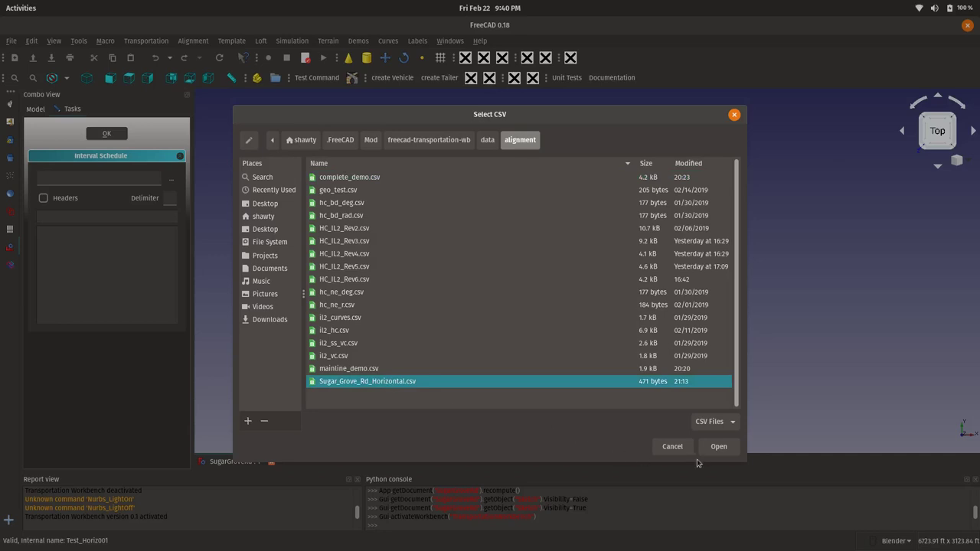
left_click(717, 447)
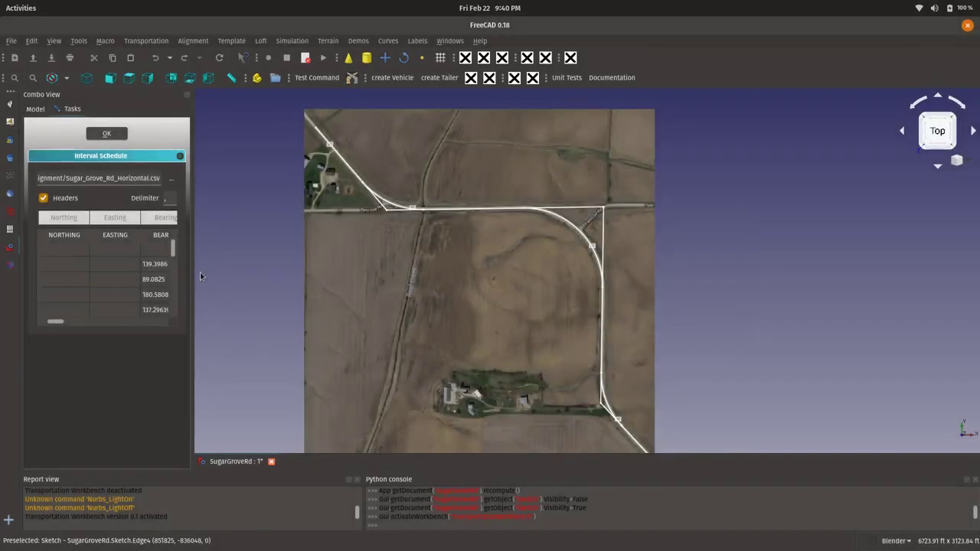
- Widen the import task and review the CSV's rows and its columns from Northing through curve_length
left_click_drag(192, 270, 432, 293)
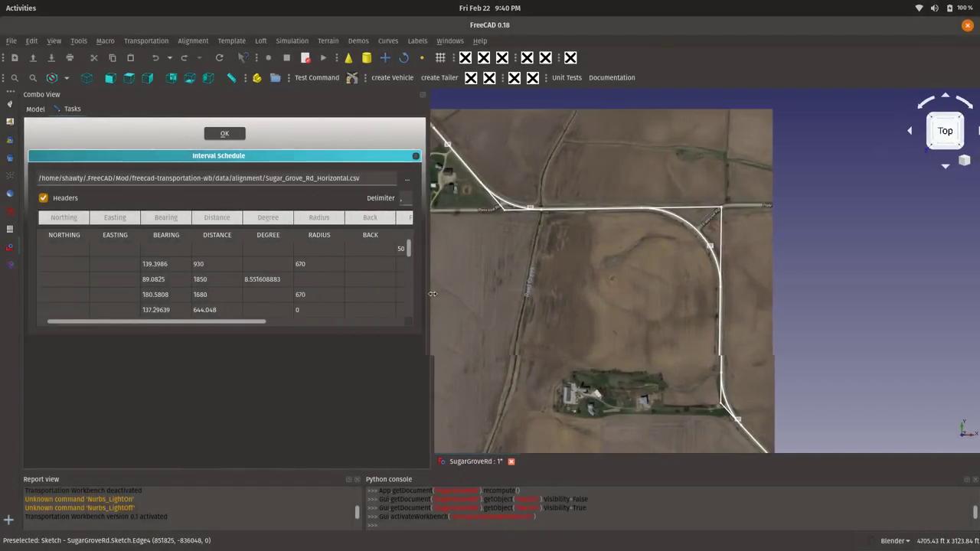
scroll(212, 298, "down", 3)
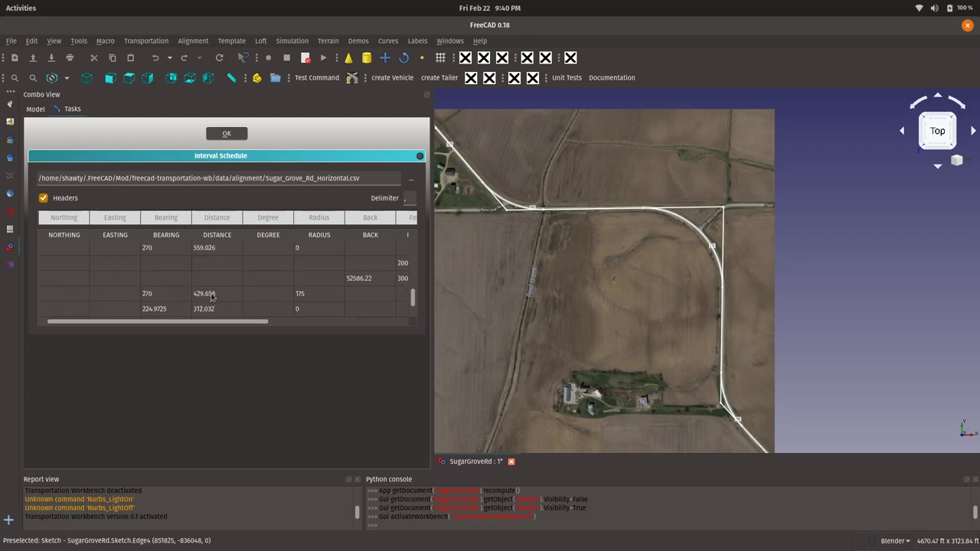
scroll(212, 298, "up", 3)
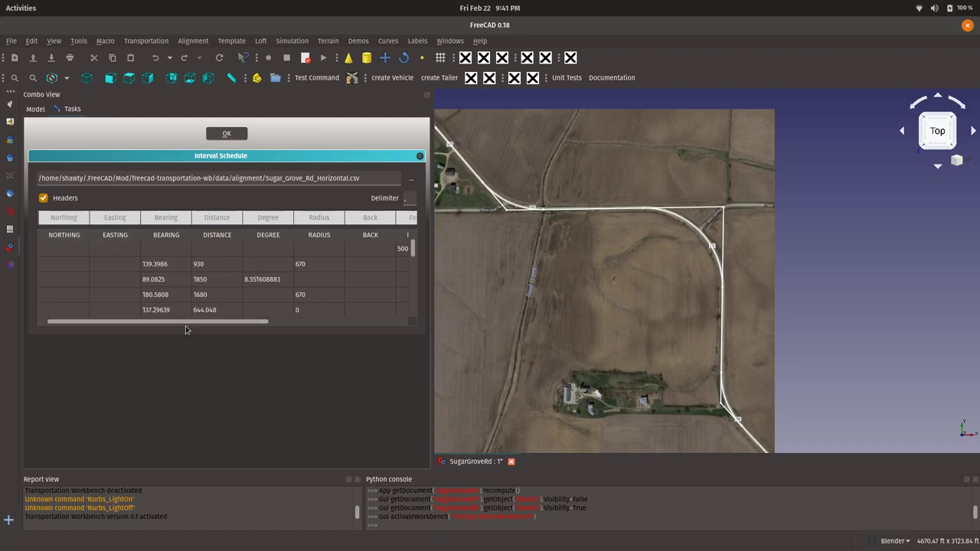
left_click_drag(211, 322, 340, 327)
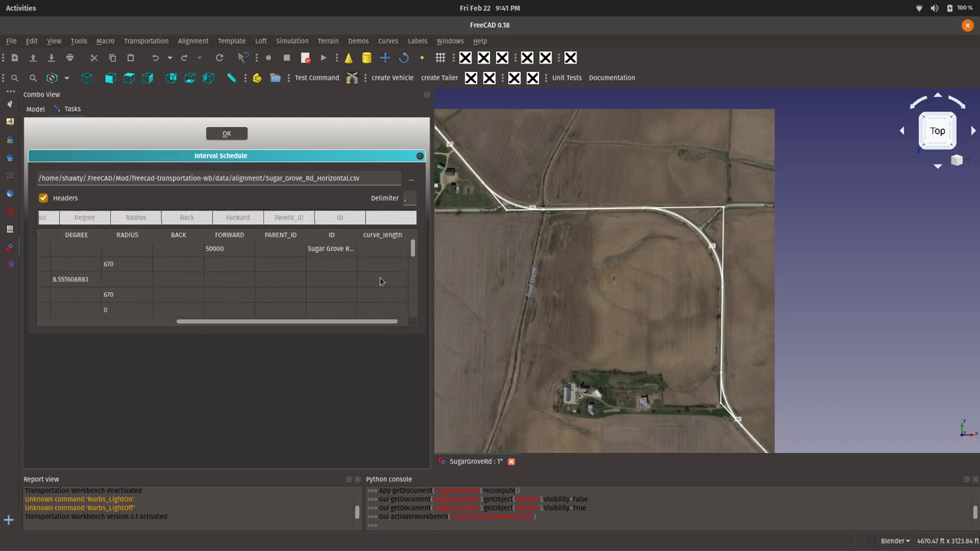
- Assign the Degree field to the curve_length column, and clear the assignment again
left_click(400, 221)
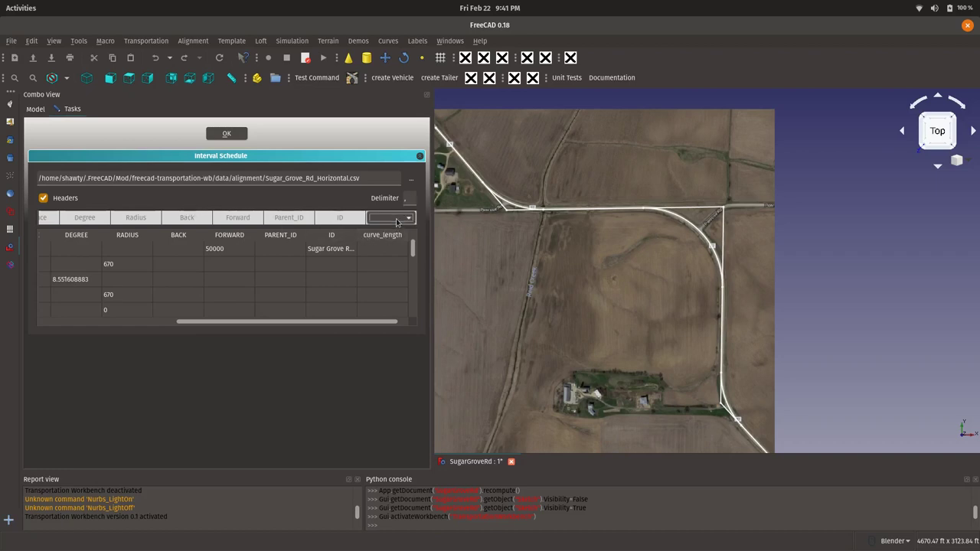
left_click(409, 219)
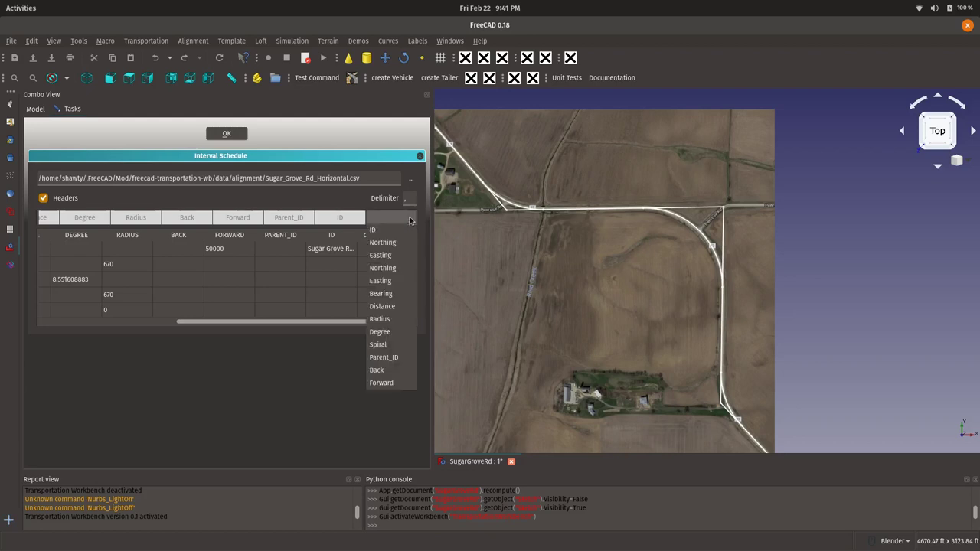
left_click(380, 332)
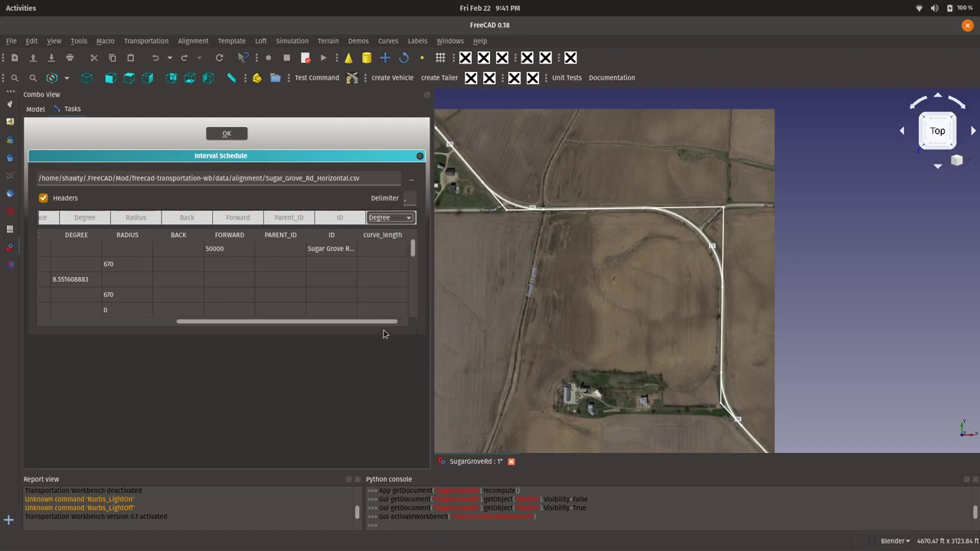
left_click(401, 219)
left_click(387, 102)
left_click(391, 247)
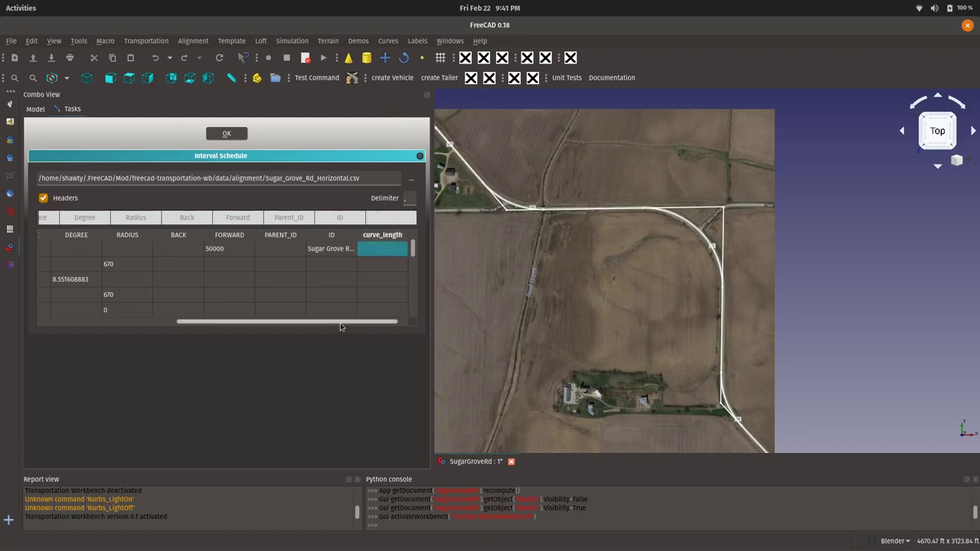
- Import the horizontal alignments from the loaded CSV and narrow the side area to enlarge the 3D view
left_click_drag(343, 322, 175, 310)
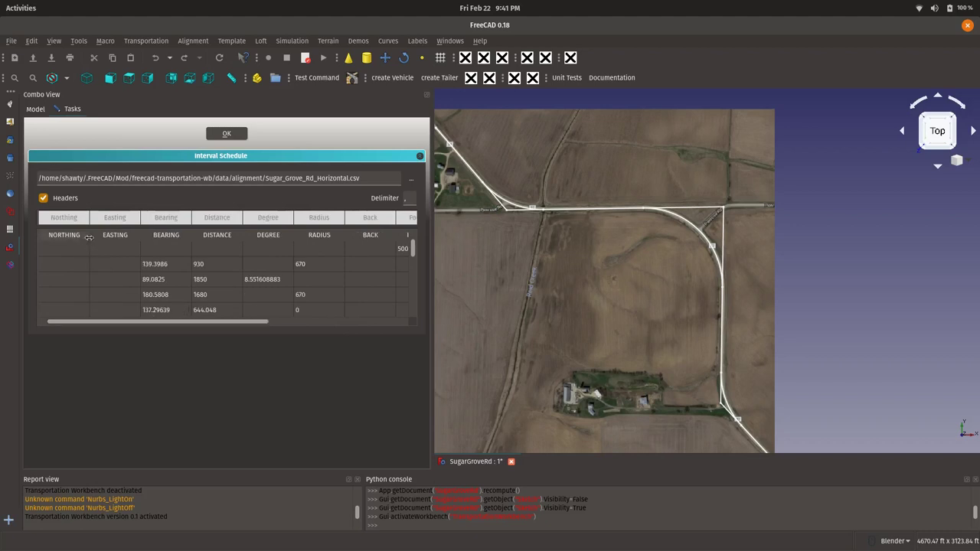
left_click_drag(137, 323, 168, 321)
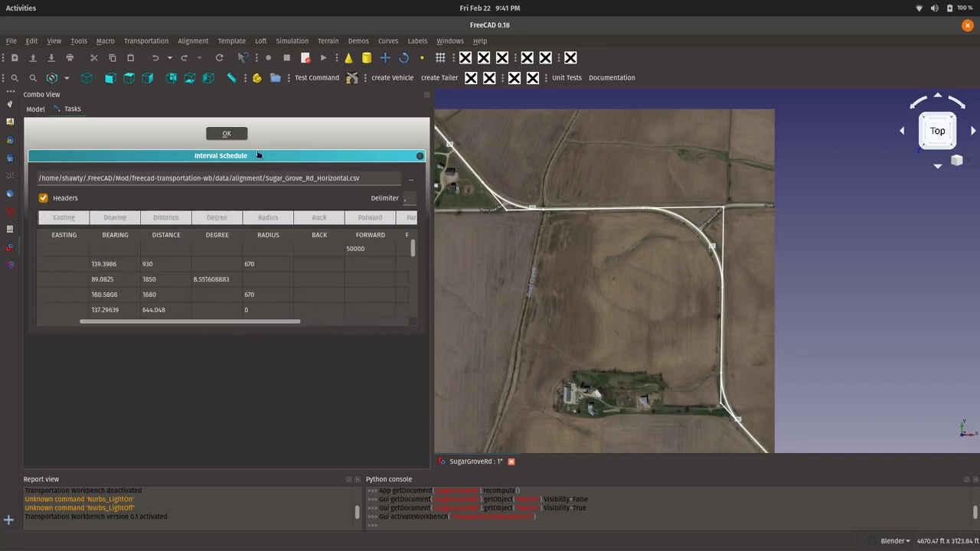
left_click(234, 136)
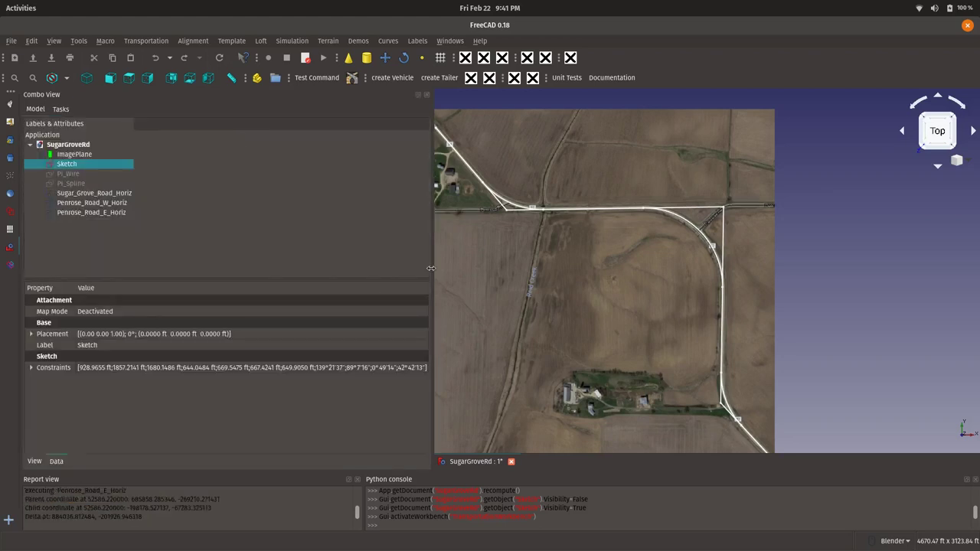
left_click_drag(431, 267, 193, 277)
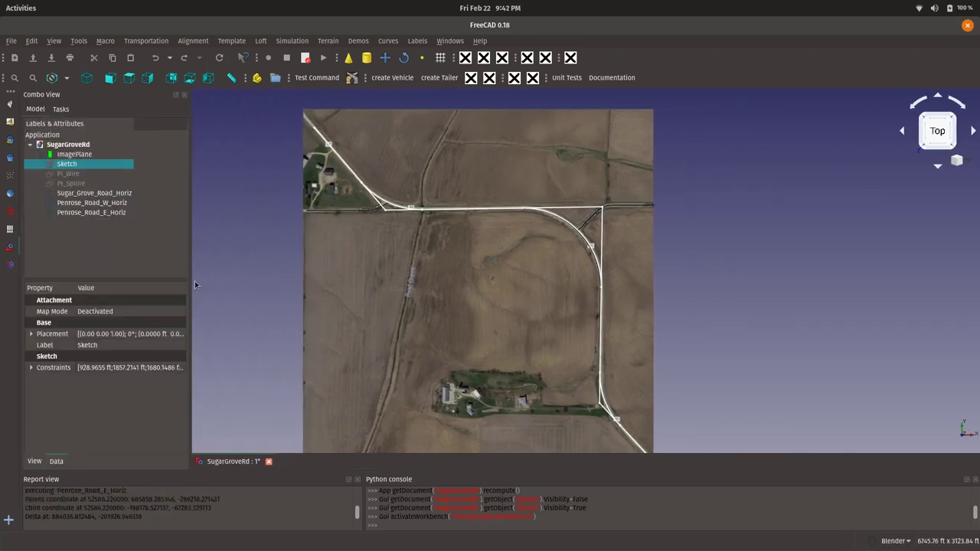
- Highlight the Sugar Grove Road, Penrose Road W and Penrose Road E alignments in turn to compare them with the sketch
left_click(86, 194)
left_click(84, 203)
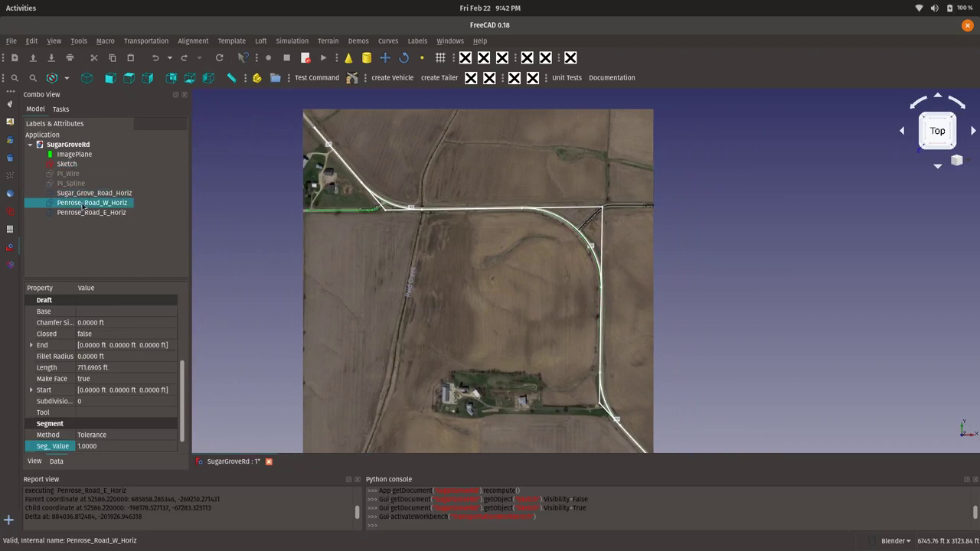
left_click(83, 213)
left_click(89, 194)
left_click(89, 203)
left_click(90, 213)
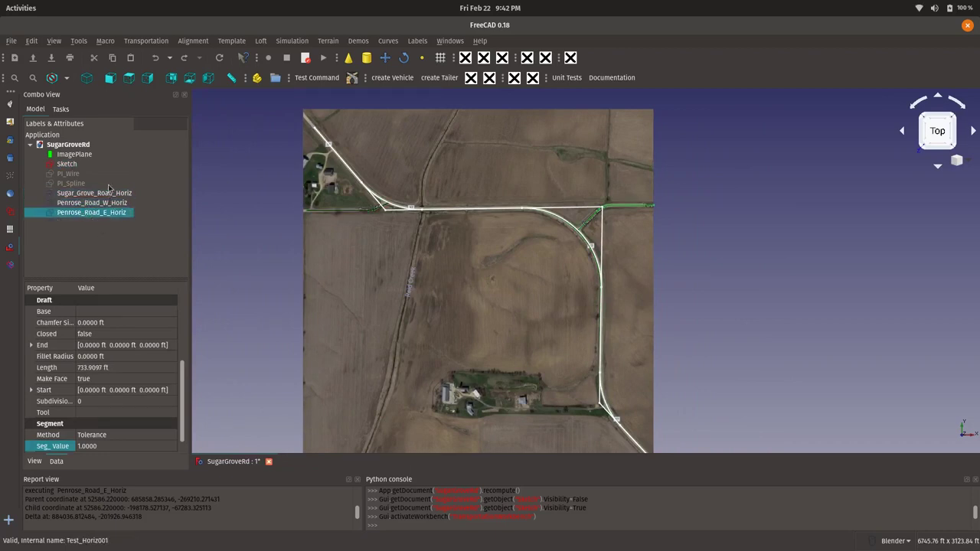
- Hide the alignment sketch and highlight each imported road alignment against the aerial image, ending with Sugar Grove Road
left_click(79, 165)
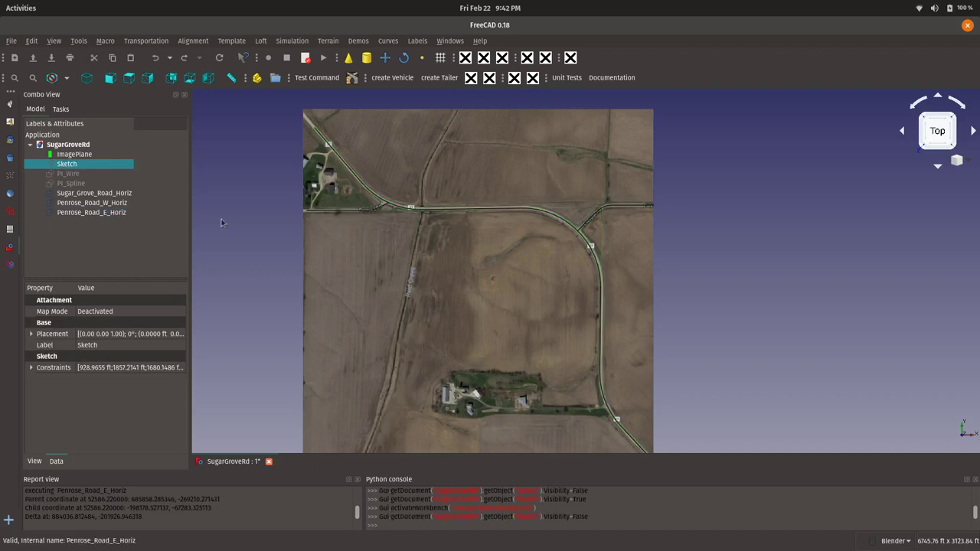
left_click(305, 168)
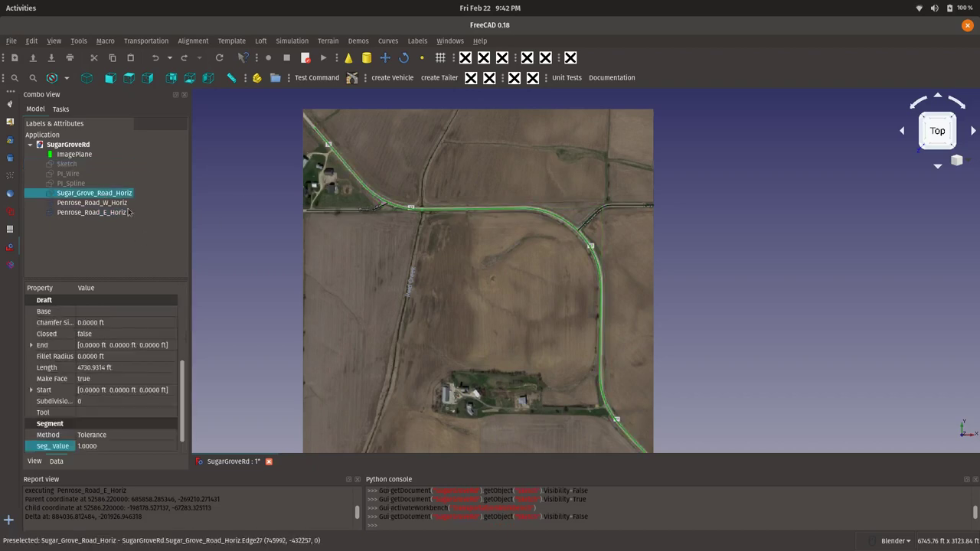
left_click(96, 203)
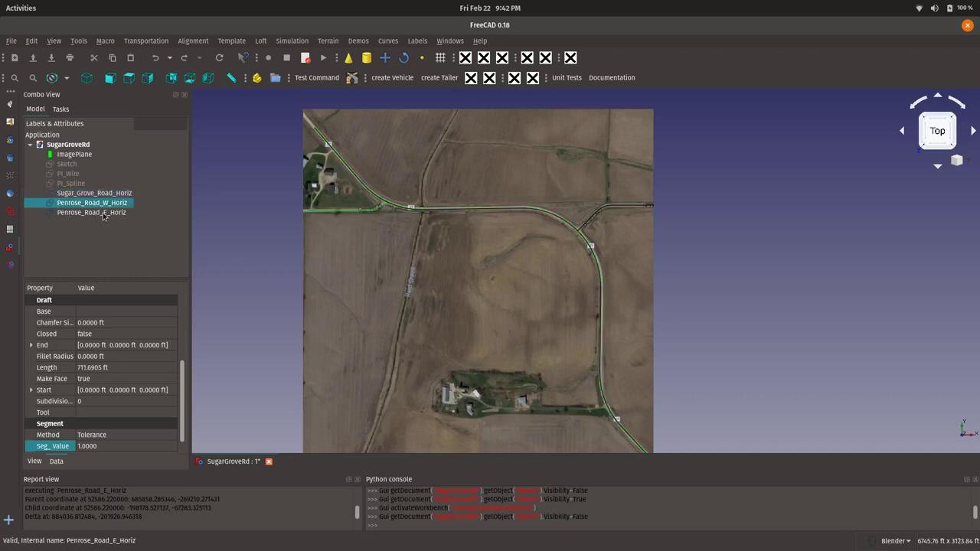
left_click(105, 213)
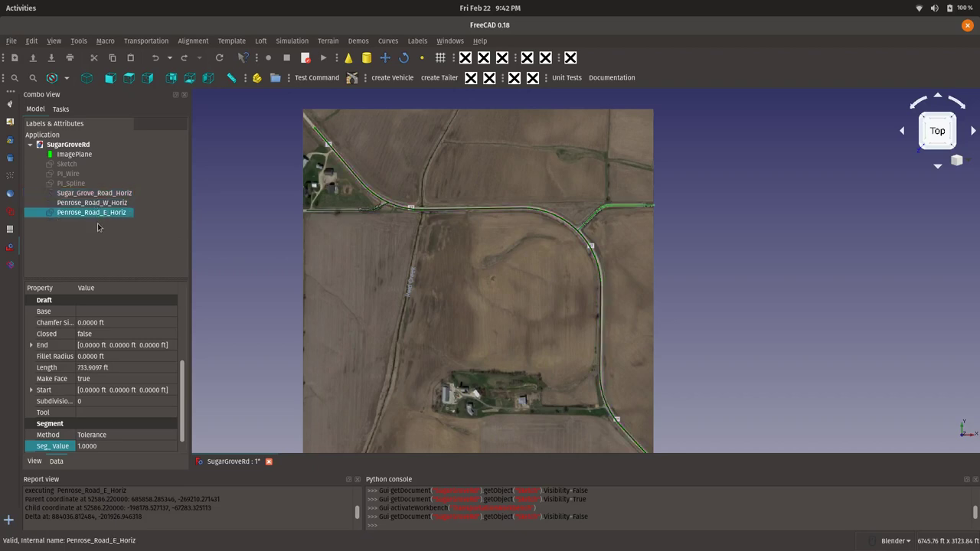
left_click(100, 195)
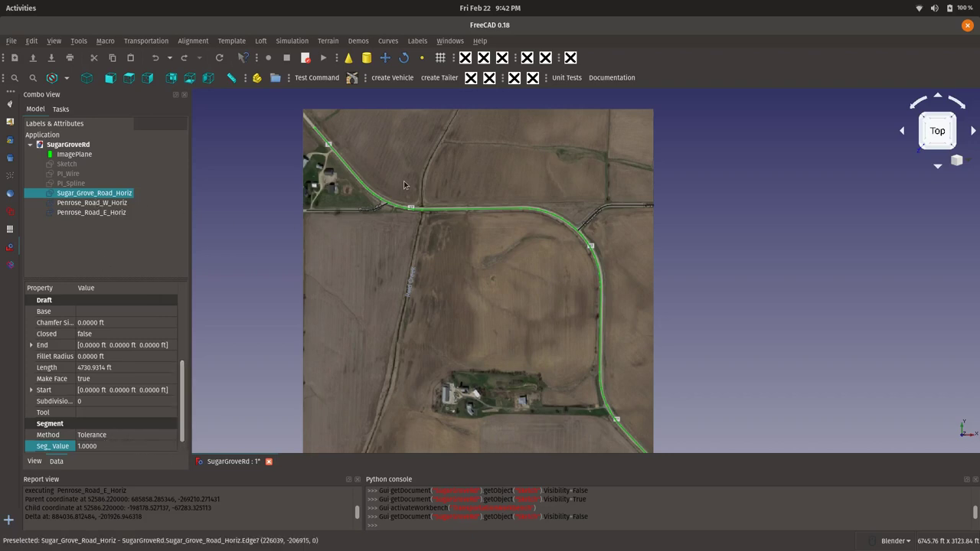
- Set the Sugar Grove Road alignment's Seg_Value to 0.01 while viewing its curve at the Penrose Road junction
scroll(397, 189, "up", 3)
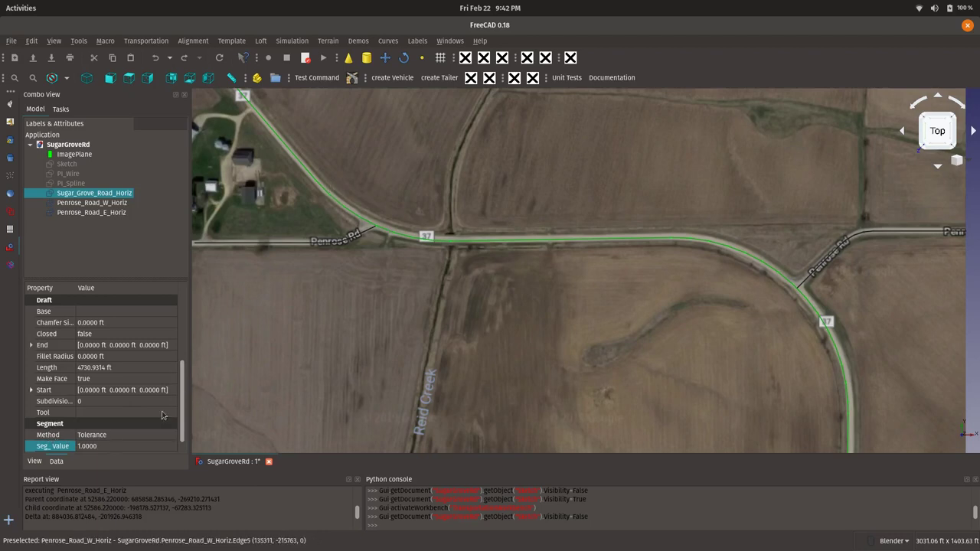
mouse_move(132, 438)
scroll(372, 222, "up", 5)
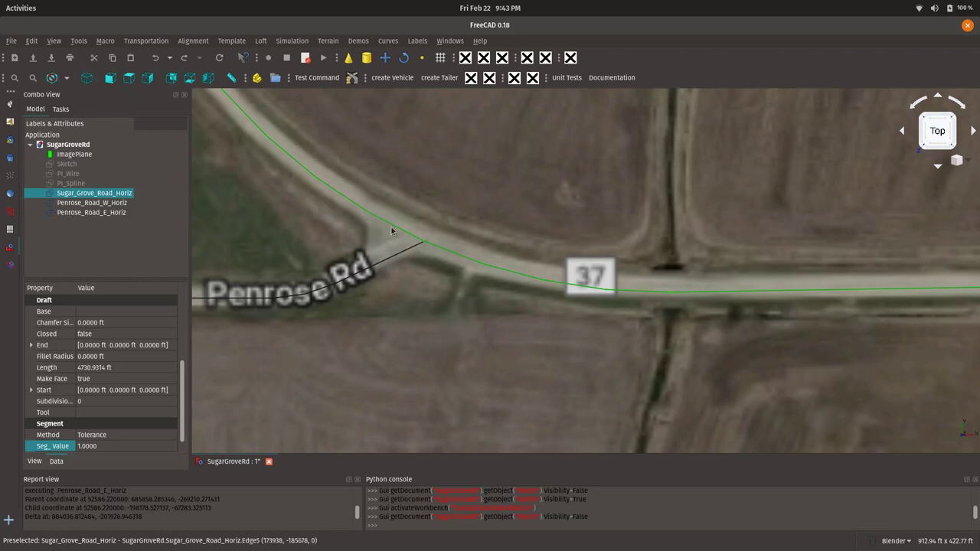
left_click(109, 447)
type(".01")
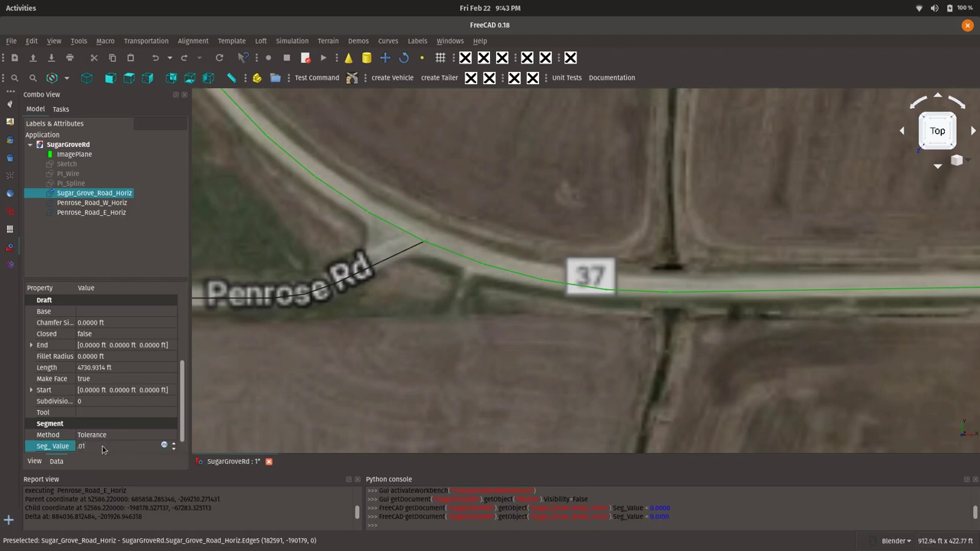
key("Return")
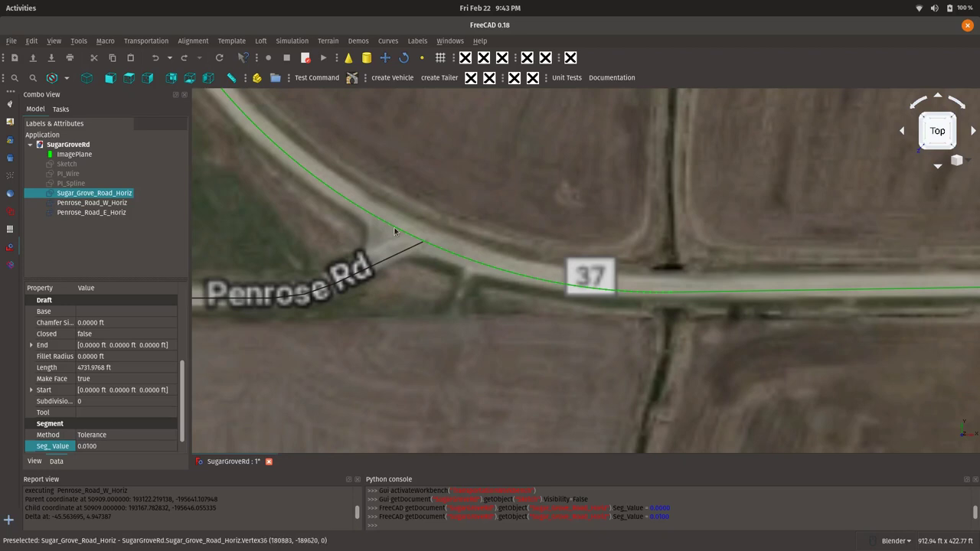
- Change the Sugar Grove Road alignment's curve segmentation Method to Interval while viewing the curve at the Penrose Road junction
left_click(119, 437)
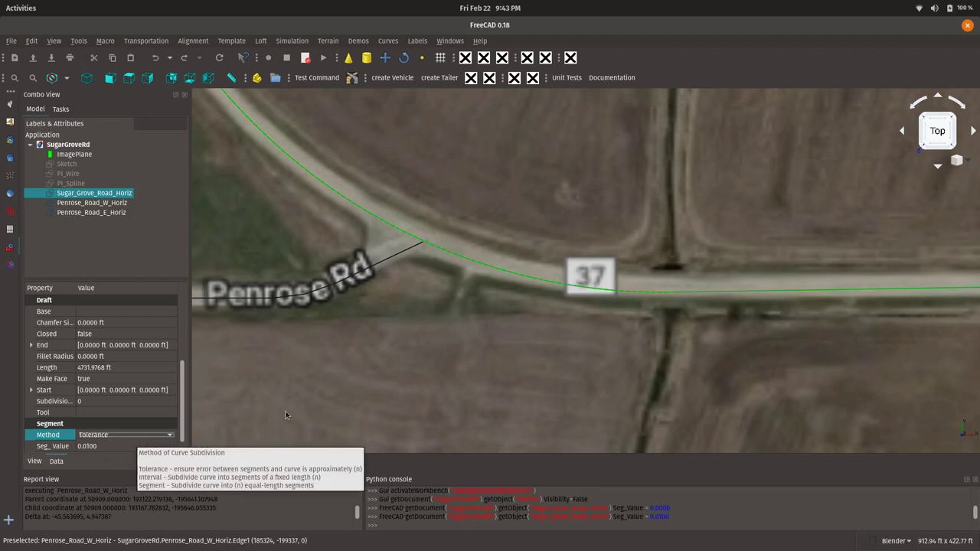
scroll(400, 350, "down", 3)
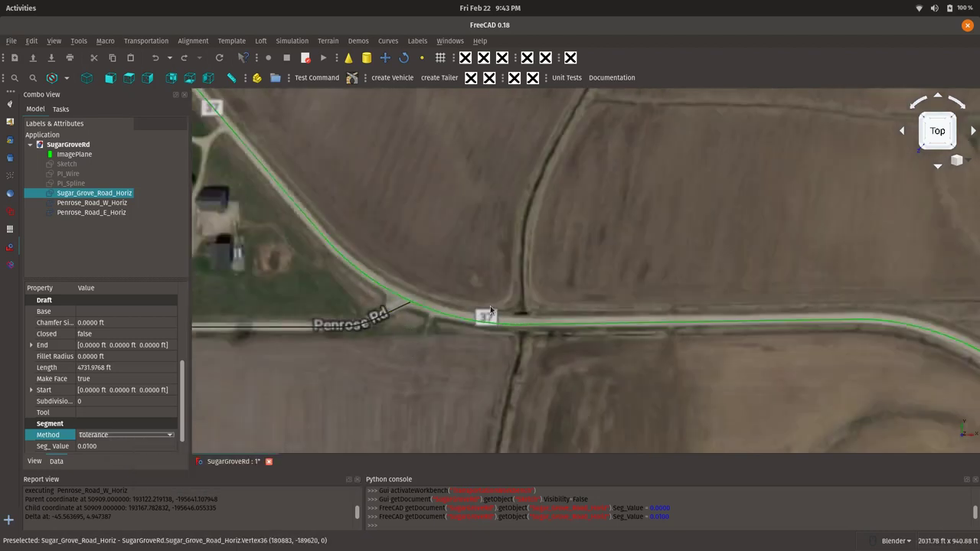
scroll(457, 318, "up", 3)
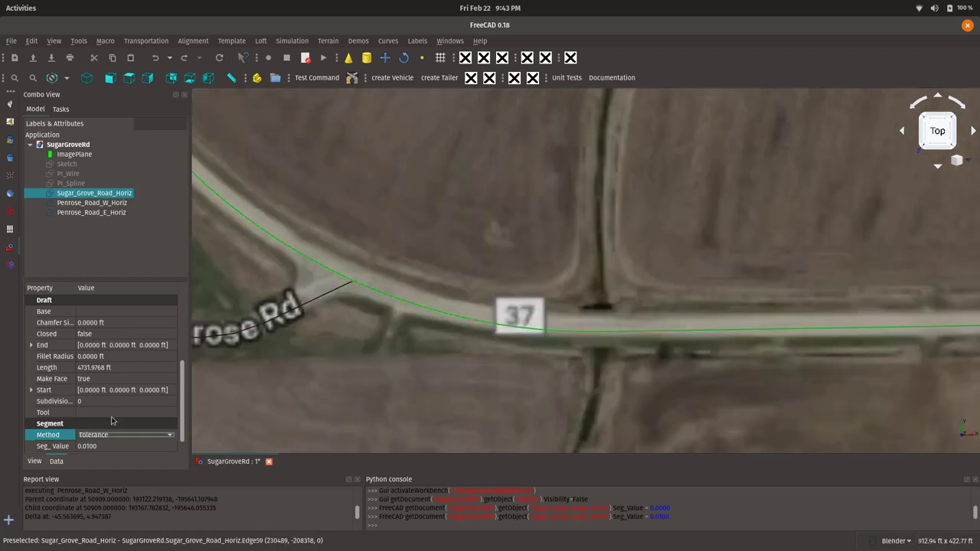
left_click(165, 437)
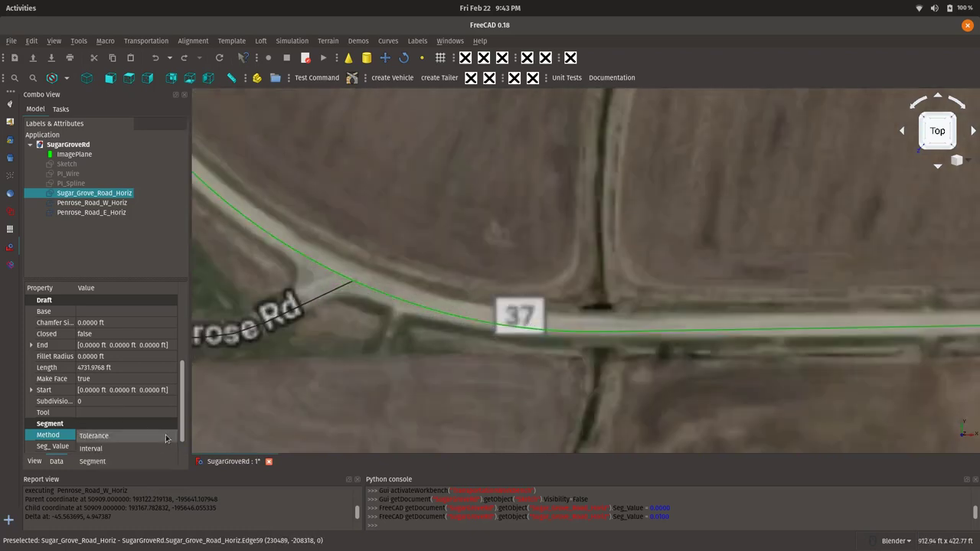
left_click(92, 449)
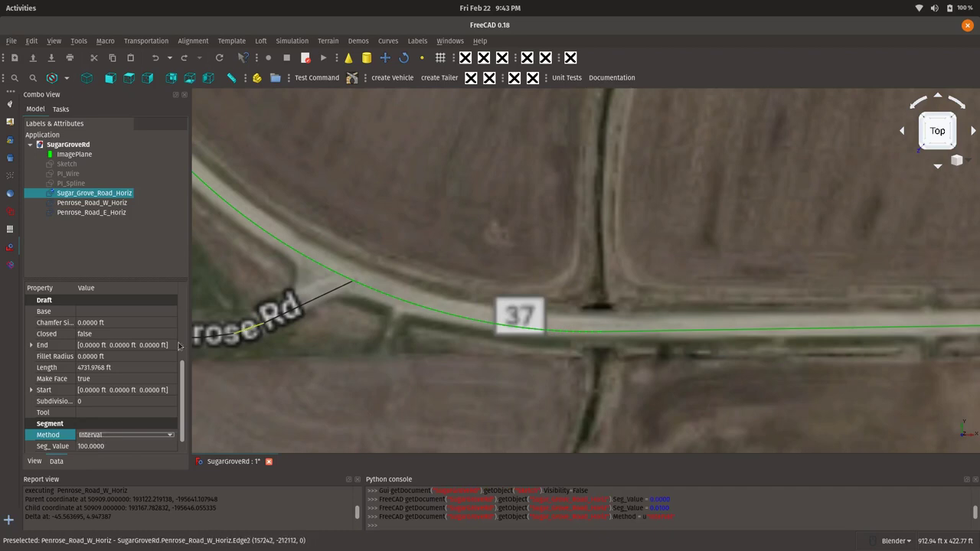
left_click(114, 447)
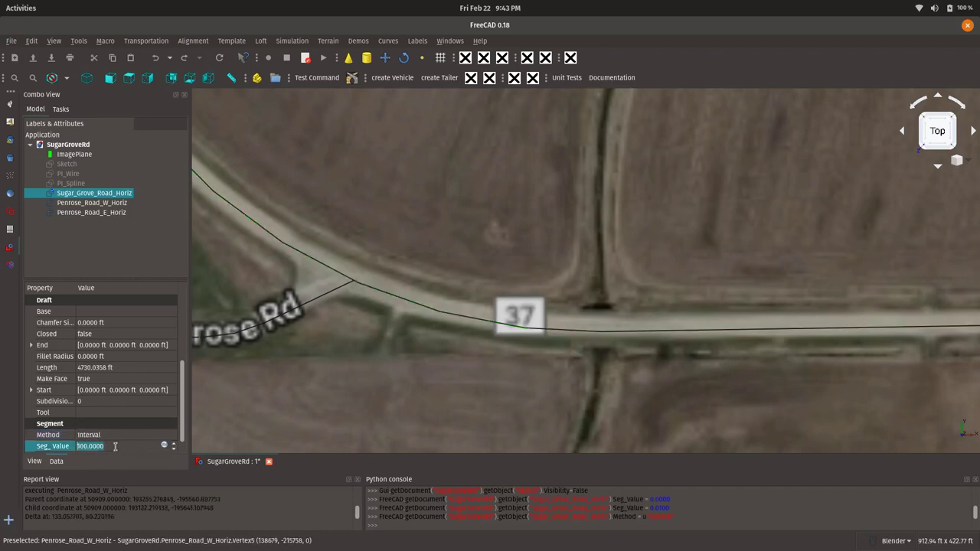
left_click(131, 390)
left_click(332, 269)
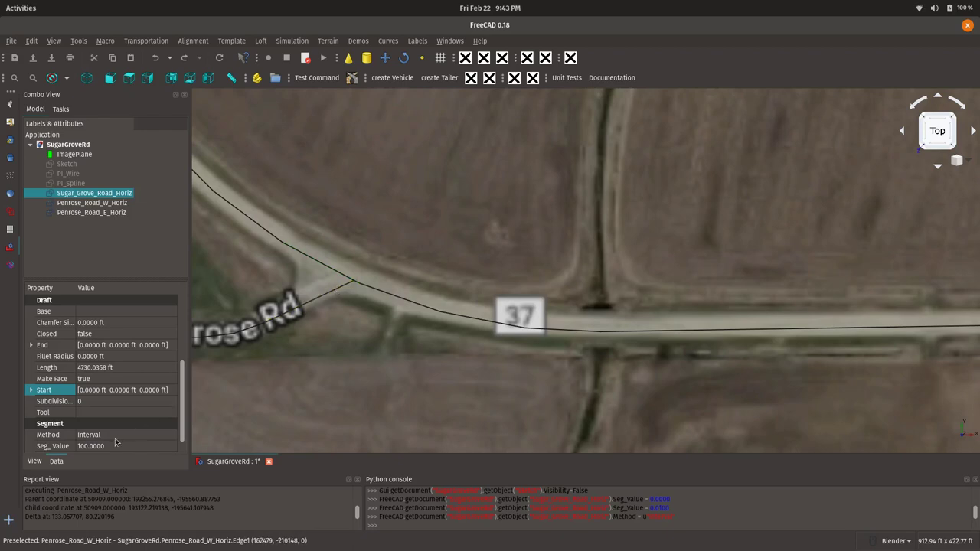
left_click(305, 260)
- Inspect the interval segments along both Sugar Grove Road curves and set the alignment's Seg_Value to 10
scroll(489, 314, "down", 5)
scroll(607, 326, "up", 7)
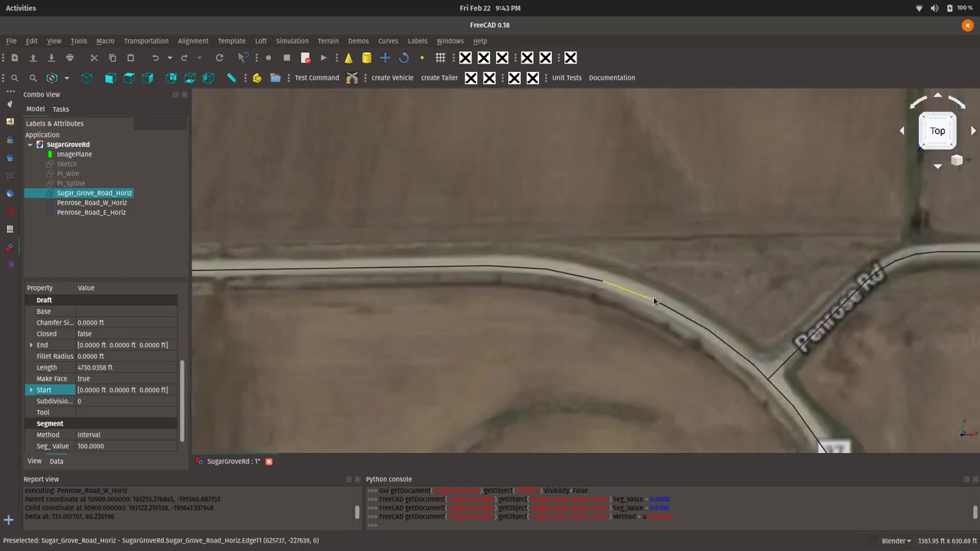
scroll(653, 297, "down", 3)
scroll(345, 253, "down", 1)
scroll(274, 238, "up", 5)
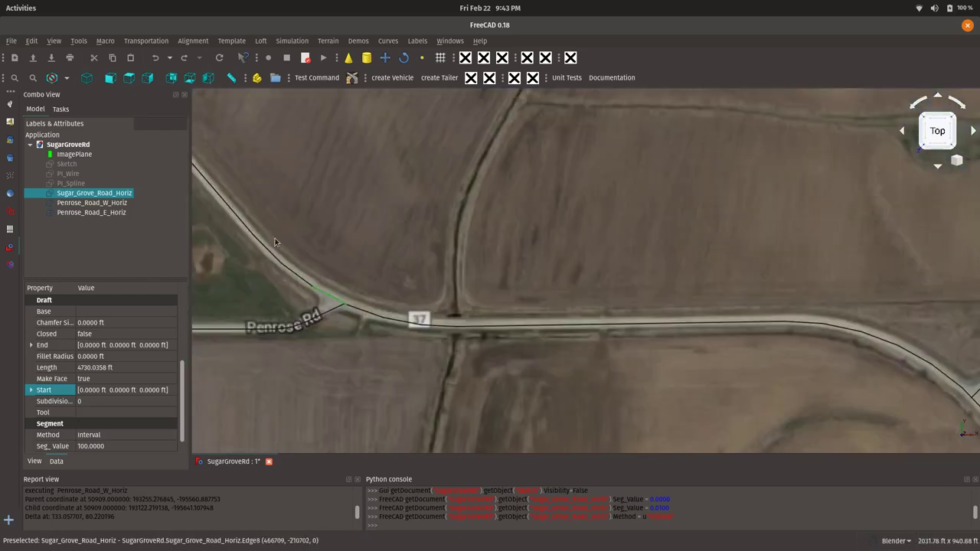
left_click(106, 446)
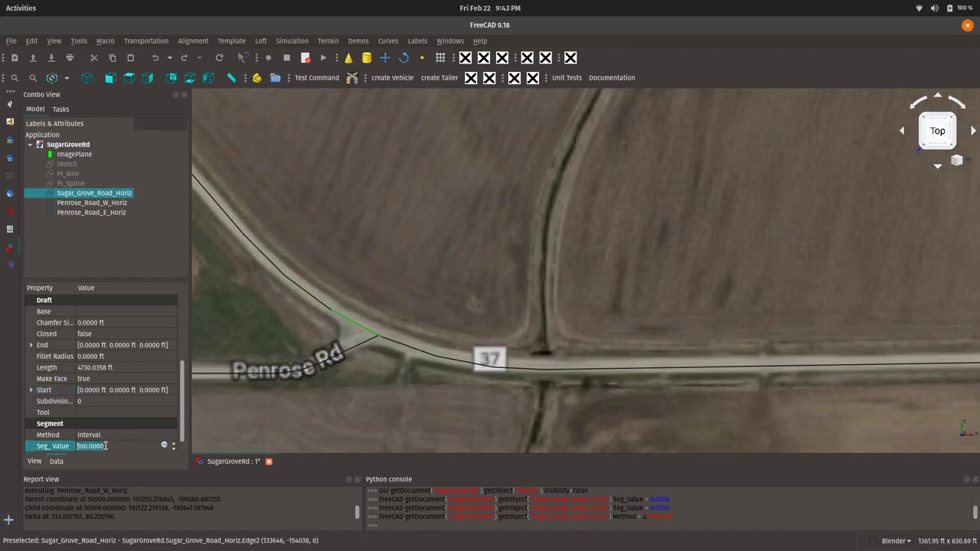
type("10")
key("Return")
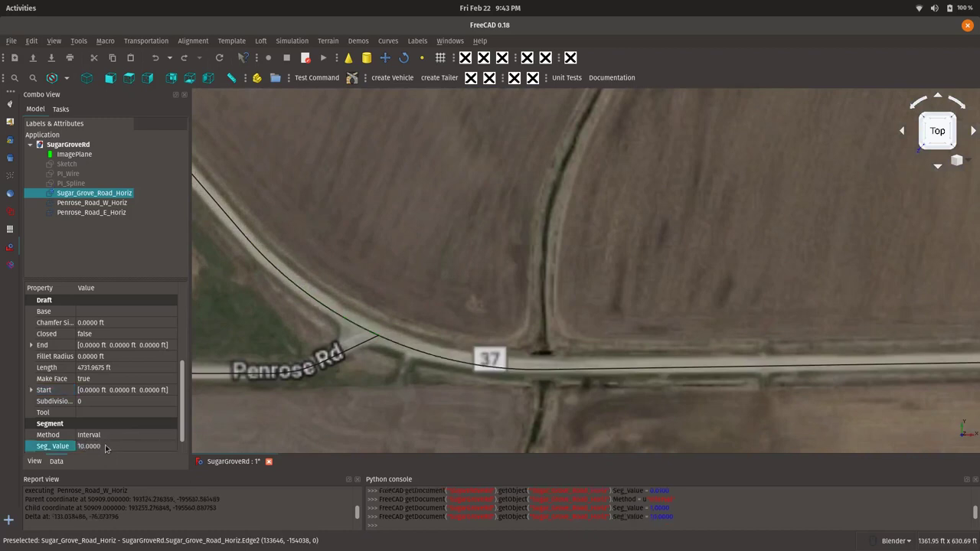
- Switch the Sugar Grove Road alignment's segmentation Method to Segment and set its Seg_Value to 100
left_click(107, 435)
left_click(110, 436)
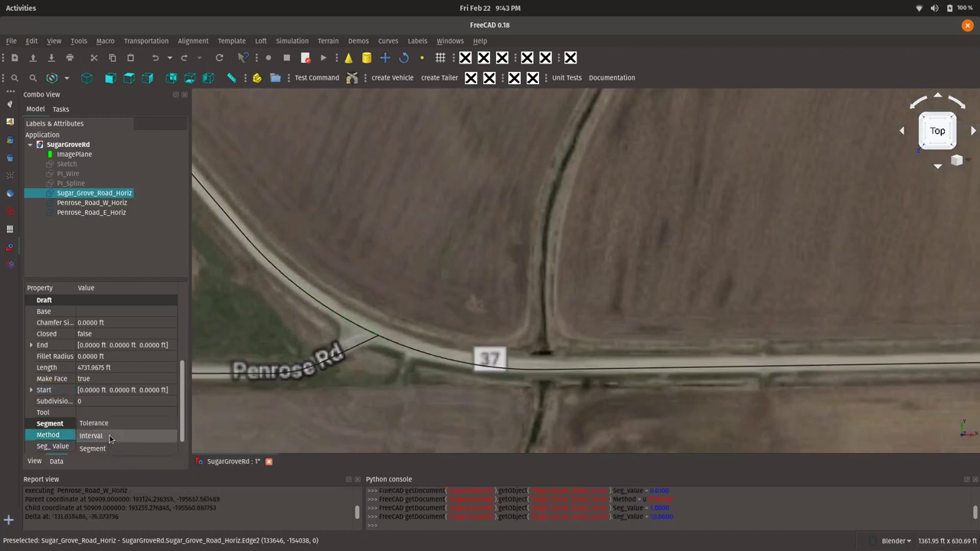
left_click(107, 448)
left_click(102, 446)
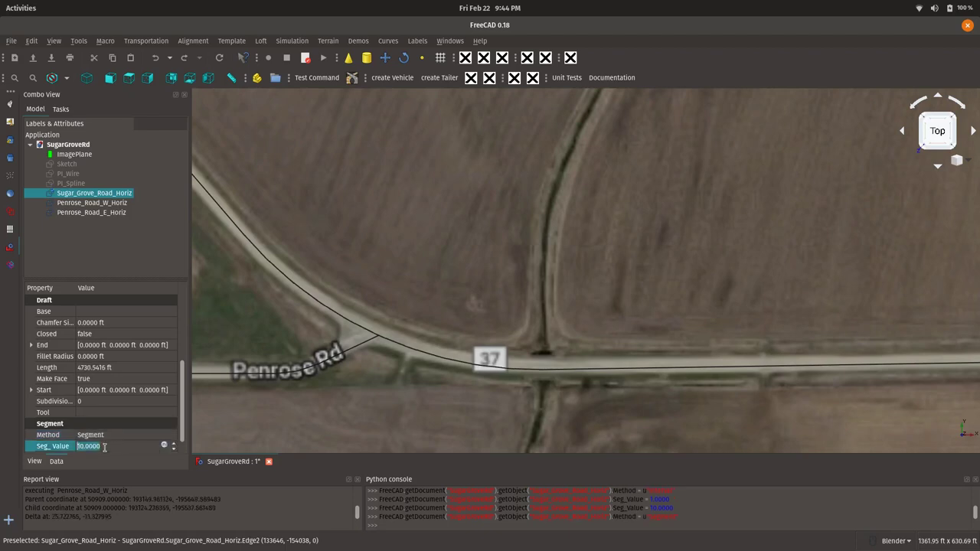
left_click(101, 403)
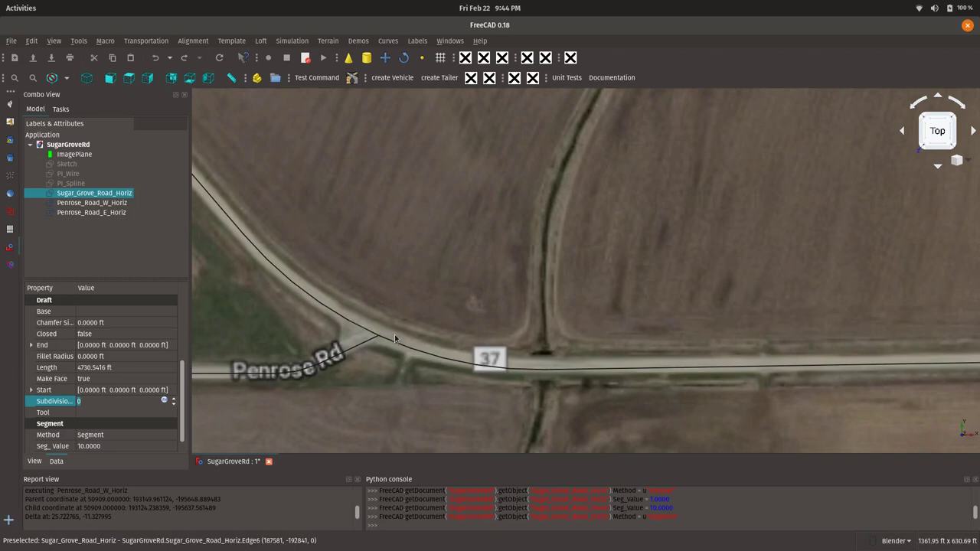
left_click(96, 446)
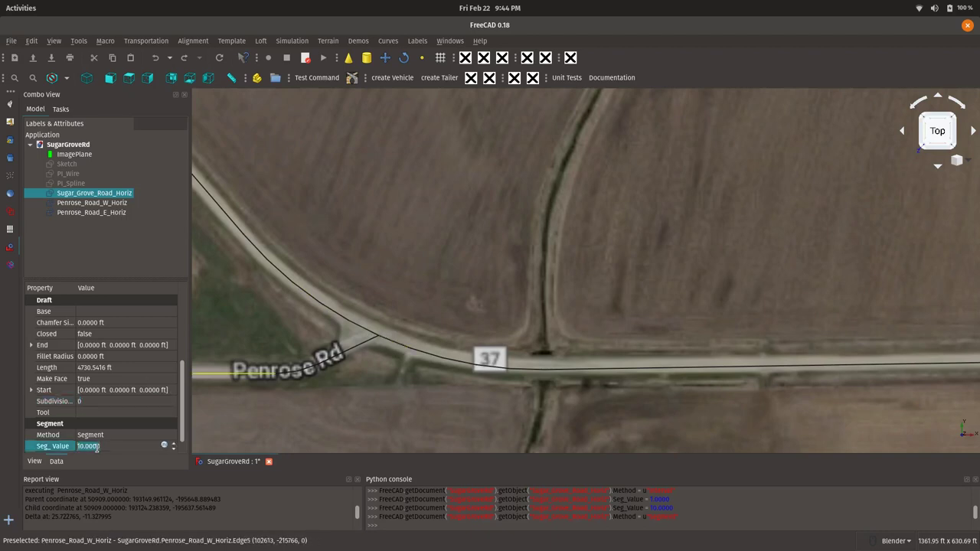
type("1")
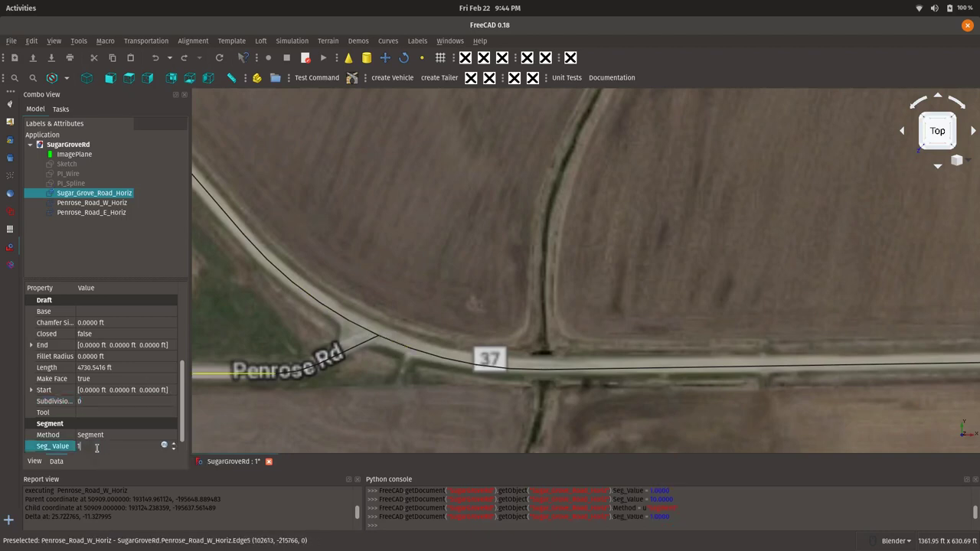
type("00")
key("Return")
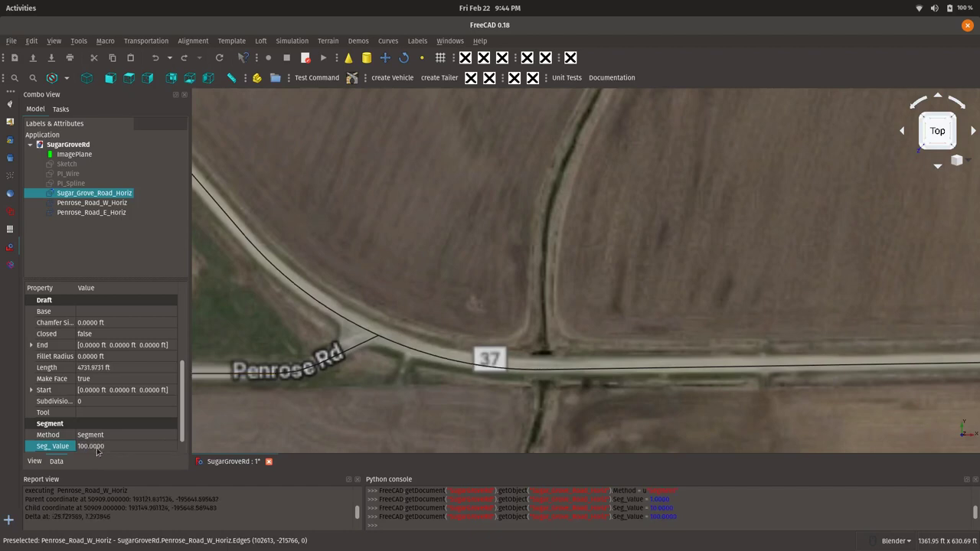
- Set the alignment's Seg_Value to 1 and inspect the single-segment curves against the aerial image
left_click(106, 447)
type("1")
key("Return")
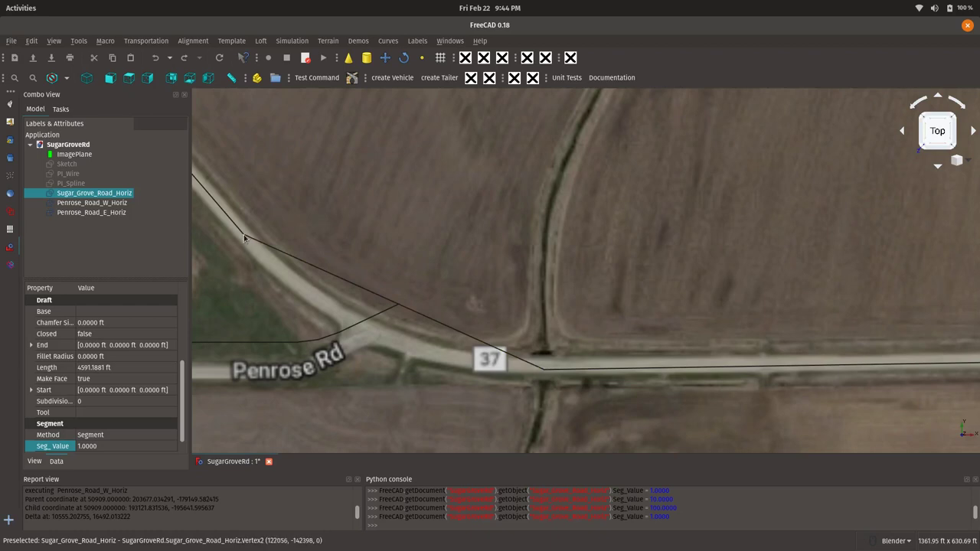
scroll(548, 356, "down", 8)
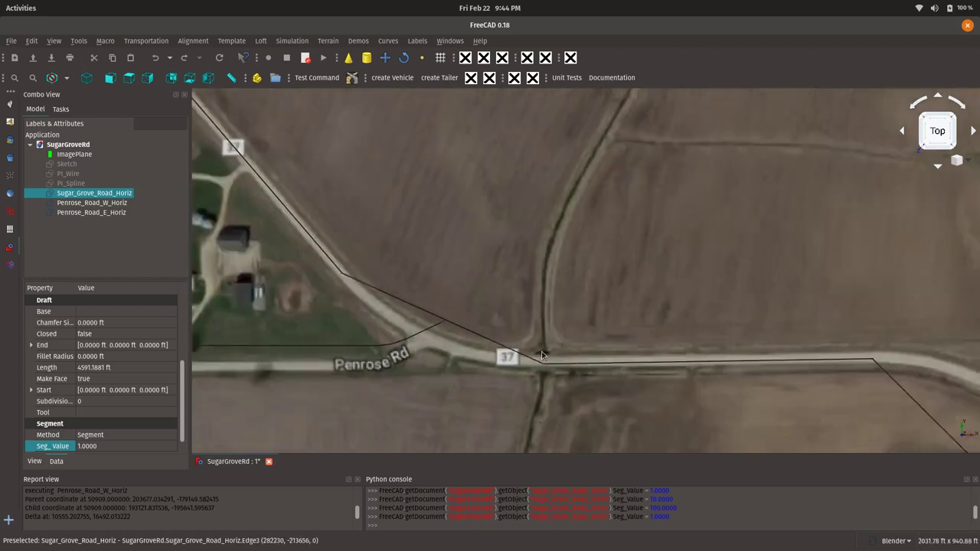
scroll(724, 418, "up", 5)
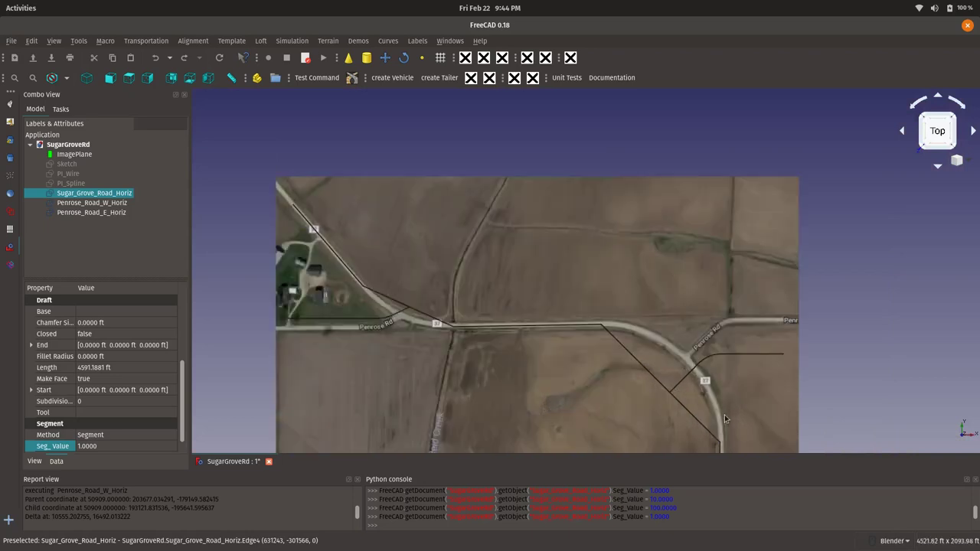
scroll(724, 414, "down", 5)
scroll(421, 345, "up", 4)
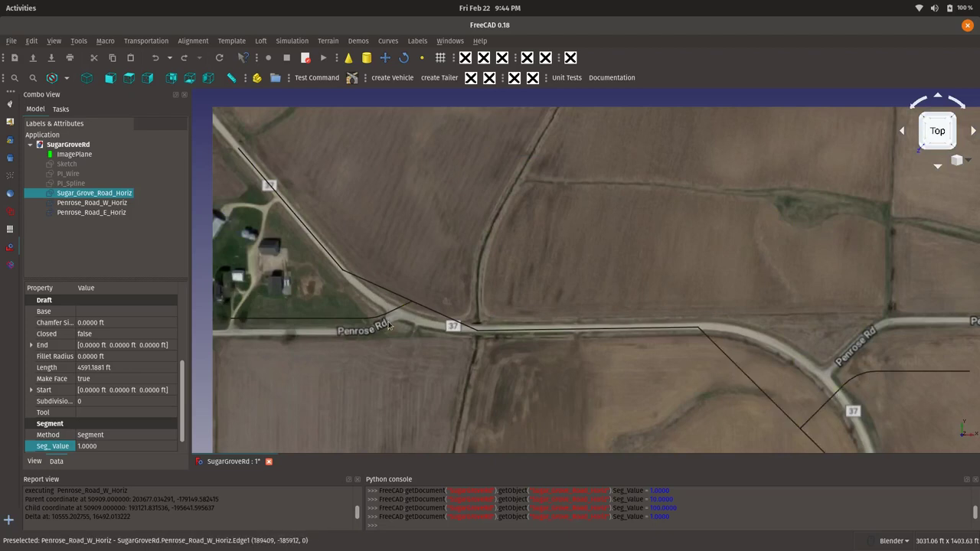
- Restore the Sugar Grove Road alignment's Seg_Value to 100 segments per curve
left_click(106, 446)
double_click(83, 447)
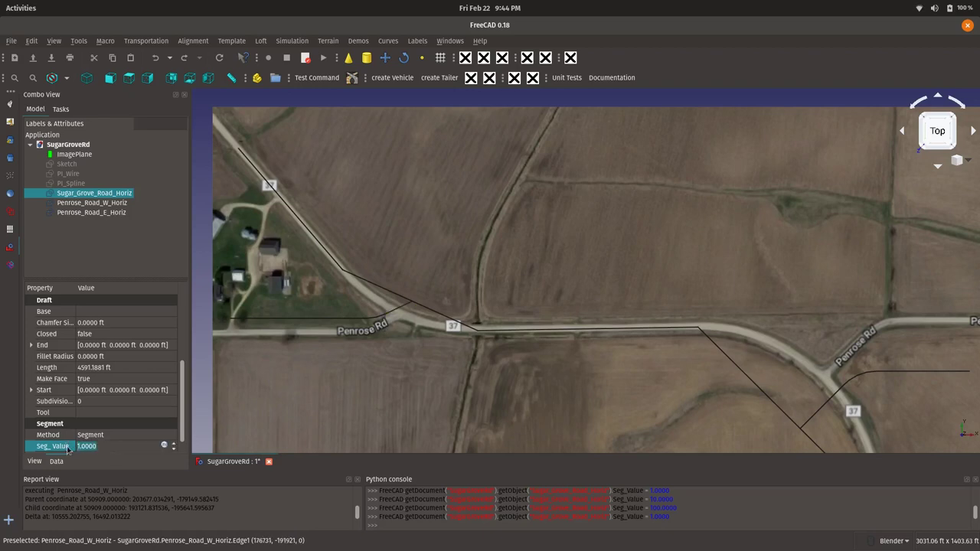
type("100")
key("Return")
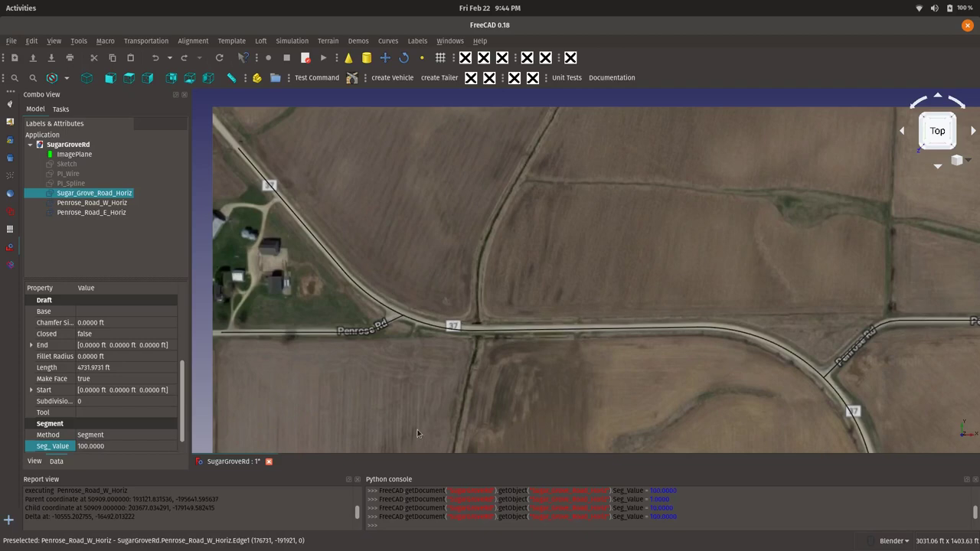
- Examine the smoothed curve at the western Penrose Road junction and the whole alignment over the aerial image
scroll(407, 330, "up", 6)
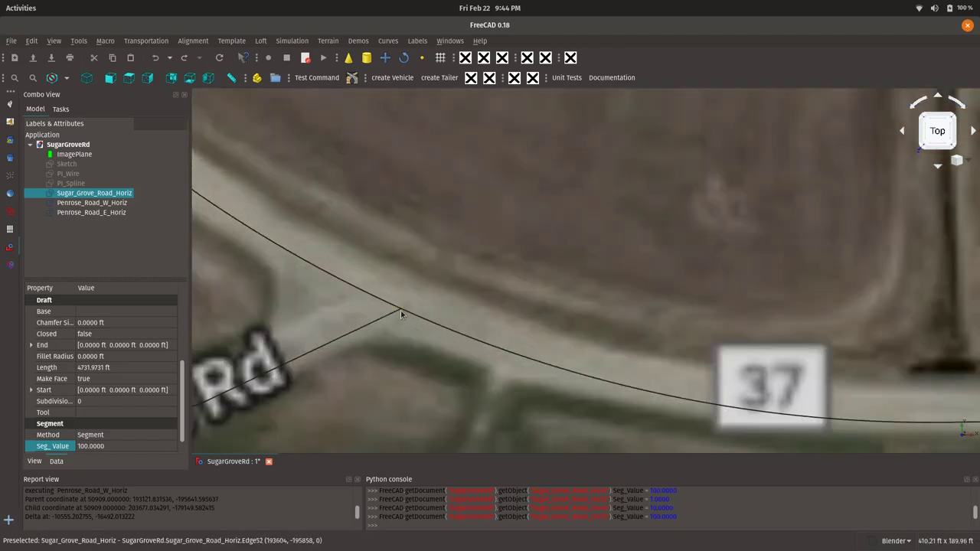
scroll(400, 312, "down", 5)
scroll(398, 313, "up", 6)
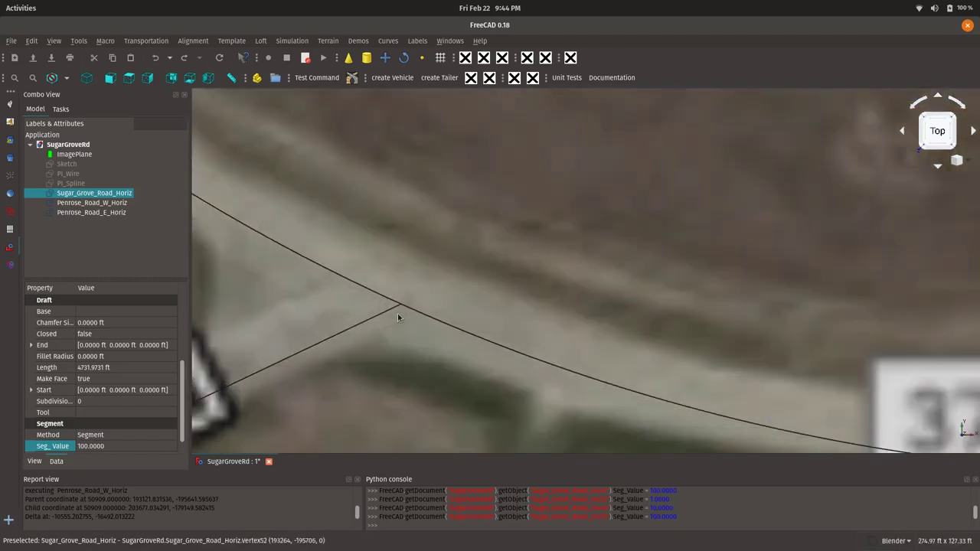
scroll(406, 311, "down", 8)
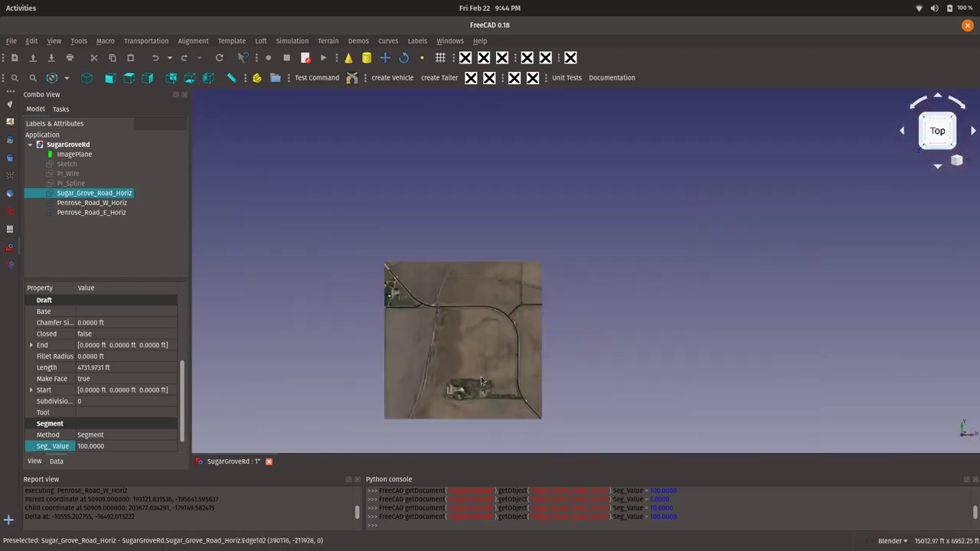
scroll(481, 381, "up", 4)
scroll(481, 380, "down", 2)
scroll(528, 434, "up", 2)
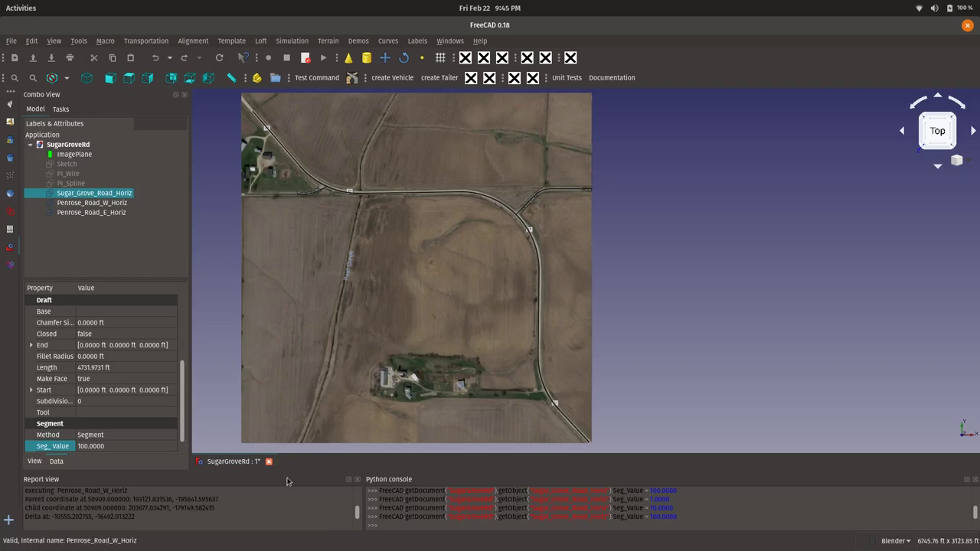
- Close the SugarGroveRd document without saving and open the recent file IL_2_Verify.FCStd
left_click(269, 462)
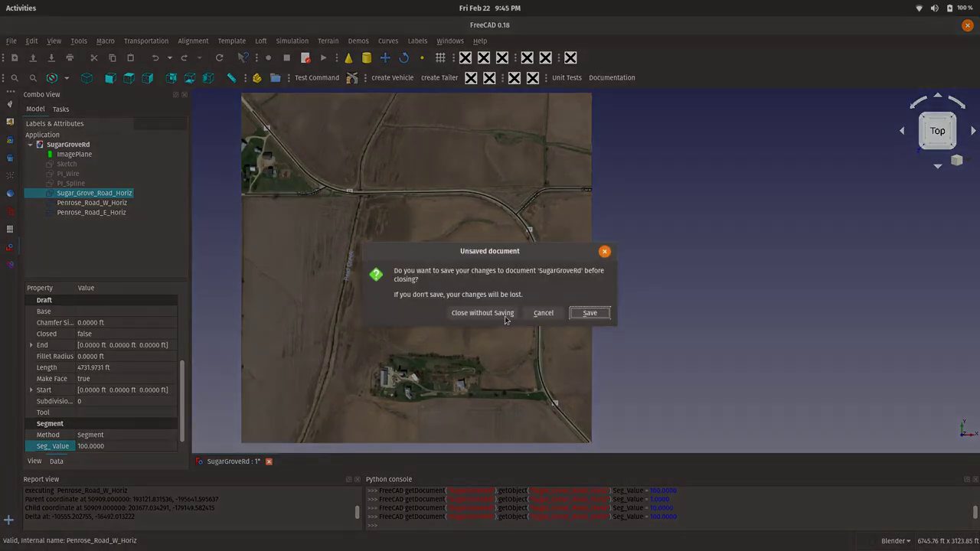
left_click(482, 313)
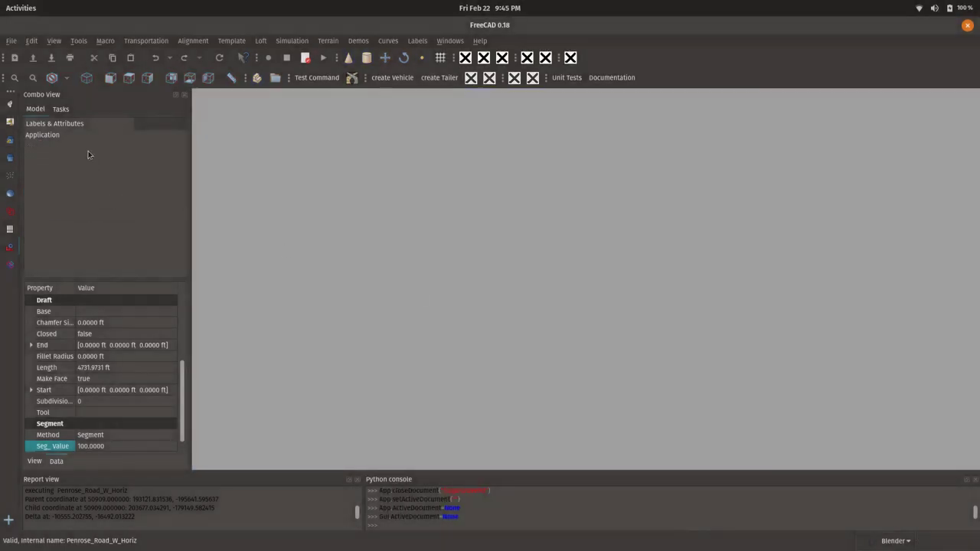
left_click(12, 41)
mouse_move(66, 270)
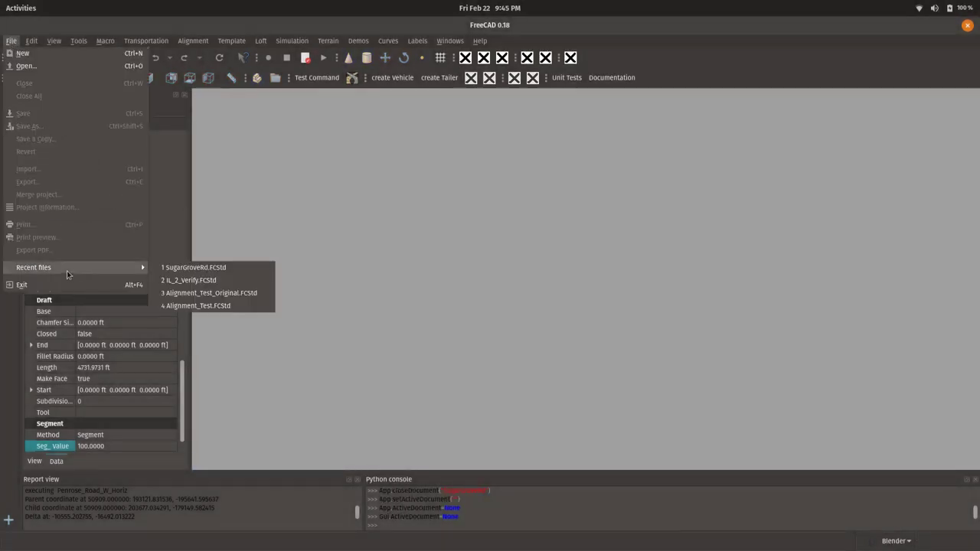
left_click(184, 281)
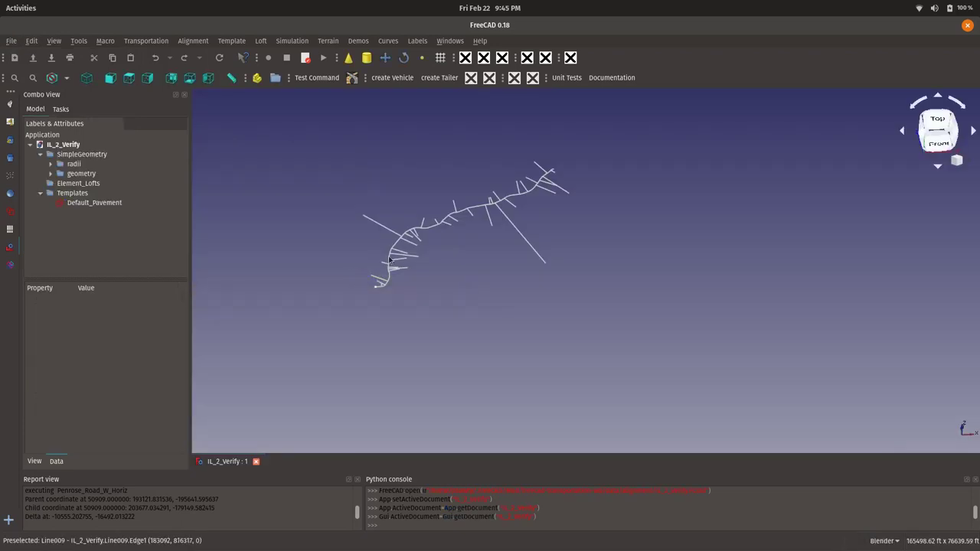
- Examine the IL_2_Verify alignment geometry and its radius lines, ending at the first tangent of the route
scroll(422, 228, "down", 2)
scroll(422, 228, "down", 1)
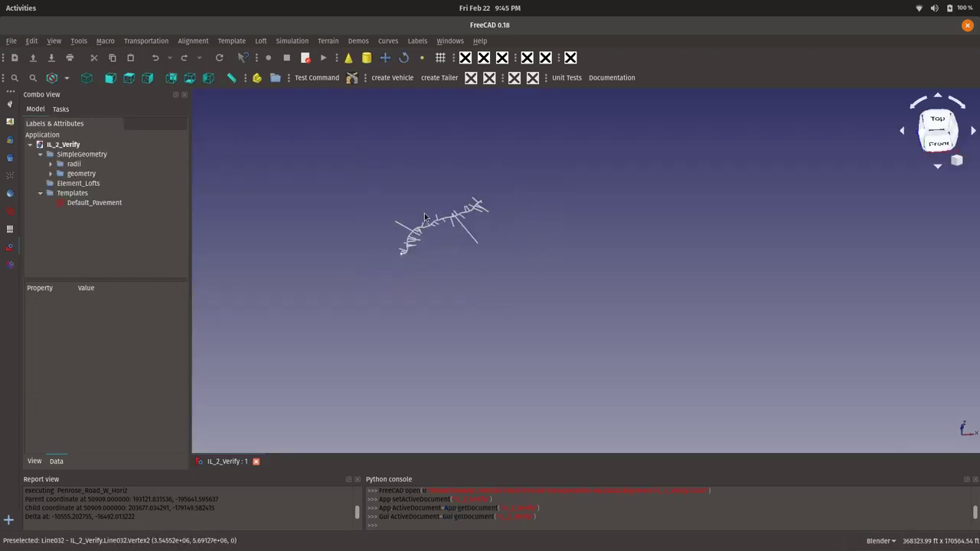
scroll(424, 212, "up", 3)
scroll(372, 304, "up", 1)
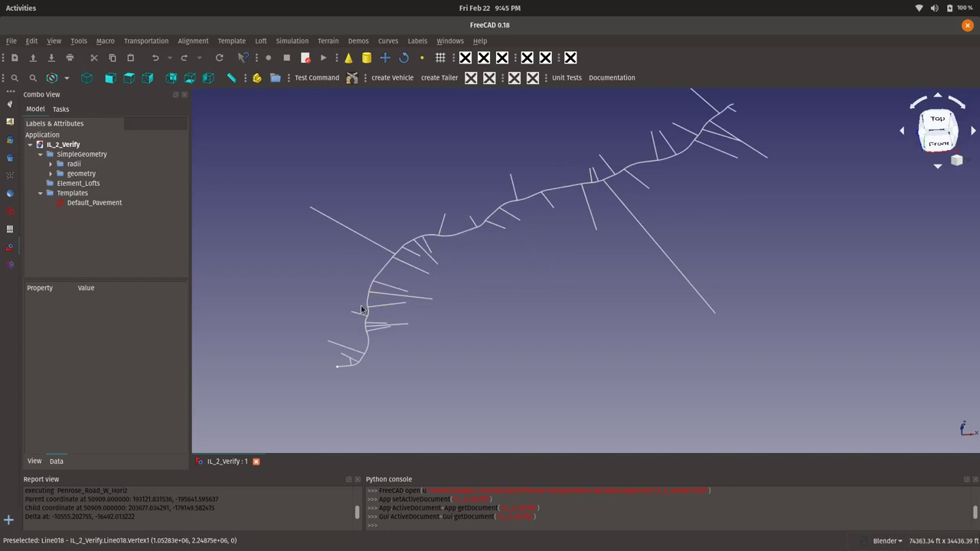
scroll(405, 296, "down", 1)
scroll(396, 240, "up", 2)
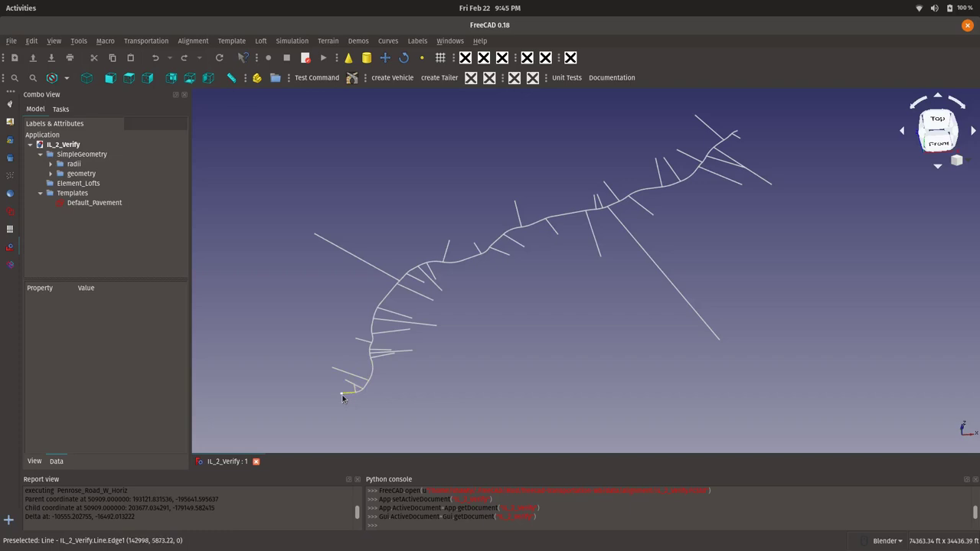
scroll(346, 395, "up", 3)
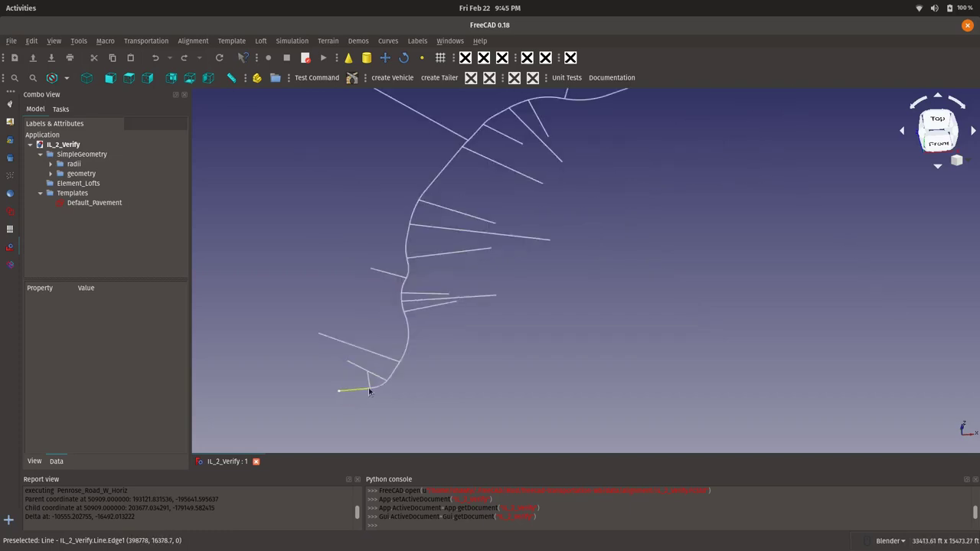
- Check the lengths of the second and third radius lines from the route's start and the radius of the adjoining arc
left_click(380, 377)
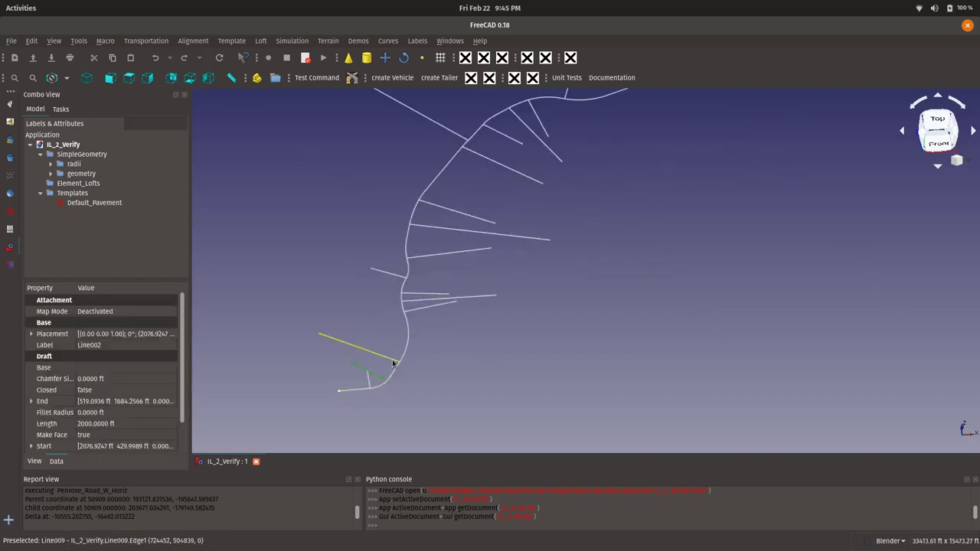
left_click(391, 362)
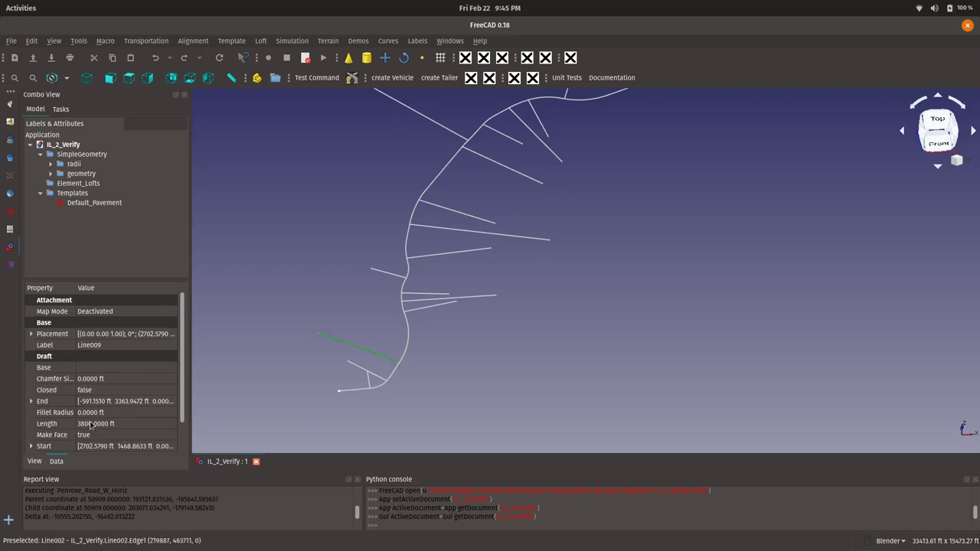
left_click(406, 352)
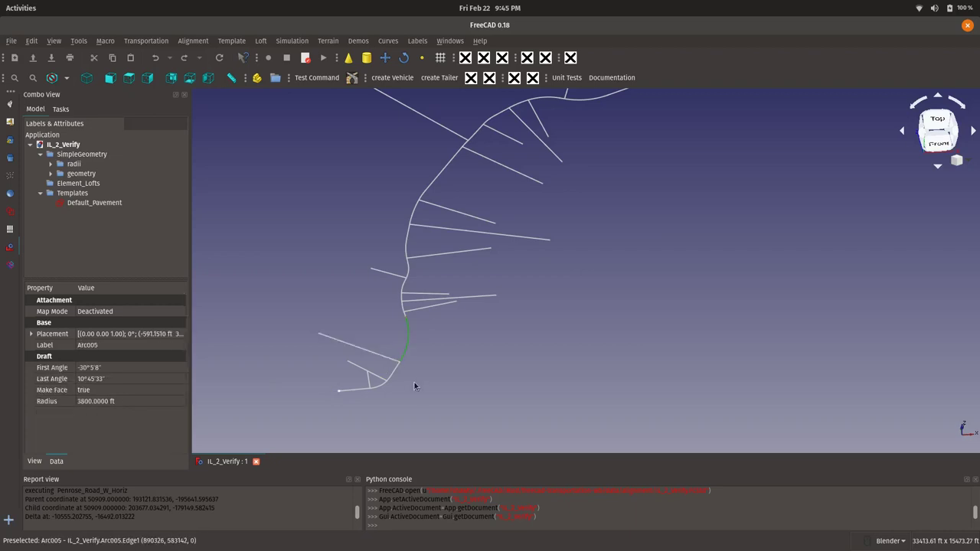
- Hide the radii group under SimpleGeometry so only the IL_2_Verify centreline geometry is displayed
scroll(411, 375, "down", 2)
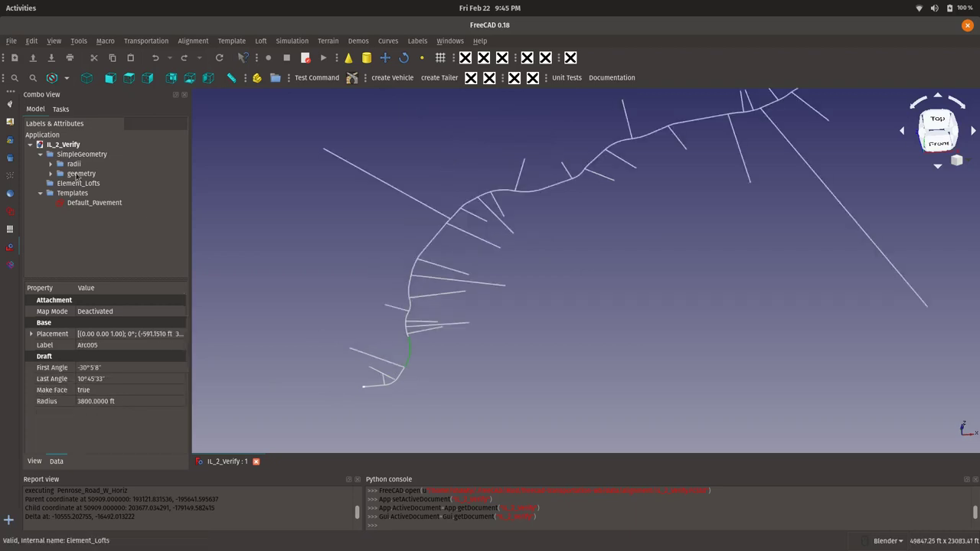
left_click(66, 154)
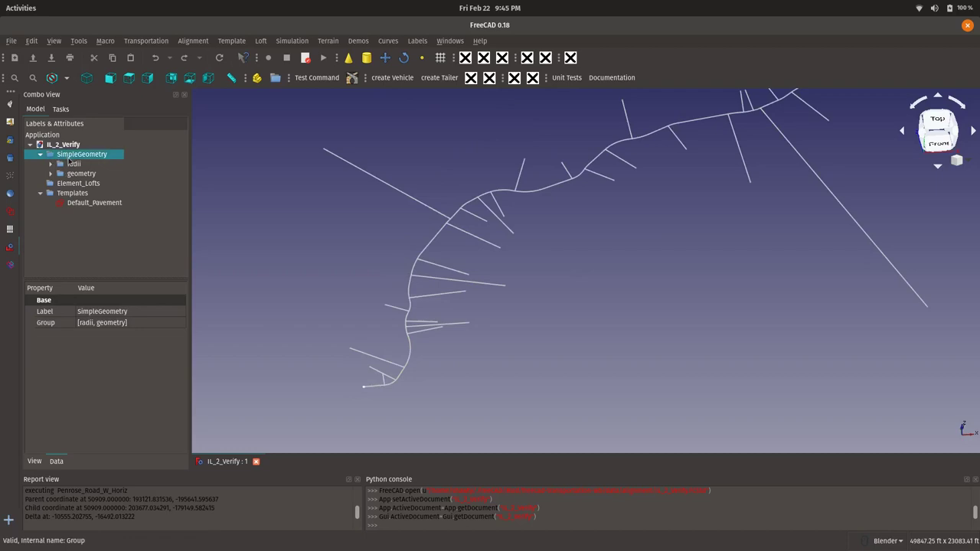
left_click(73, 166)
key("space")
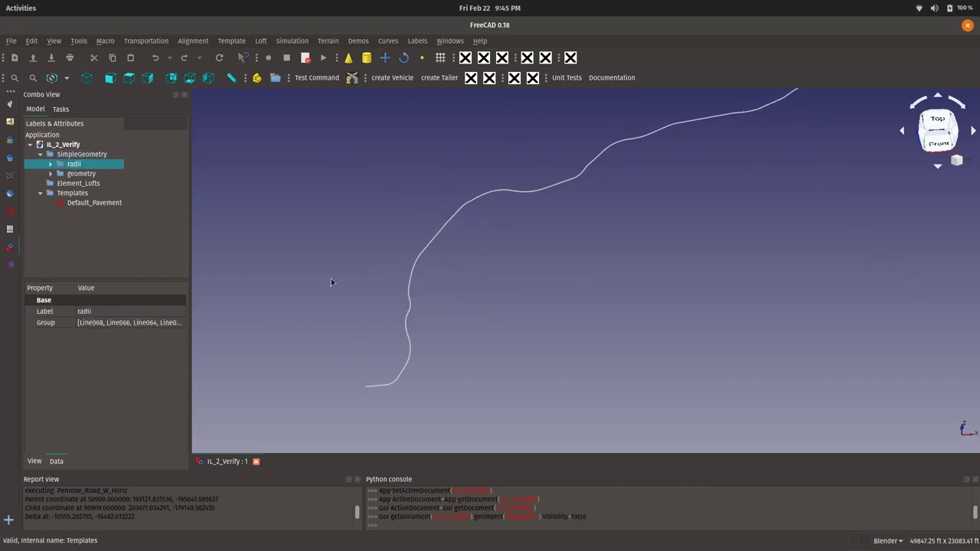
scroll(366, 301, "down", 2)
scroll(489, 224, "up", 2)
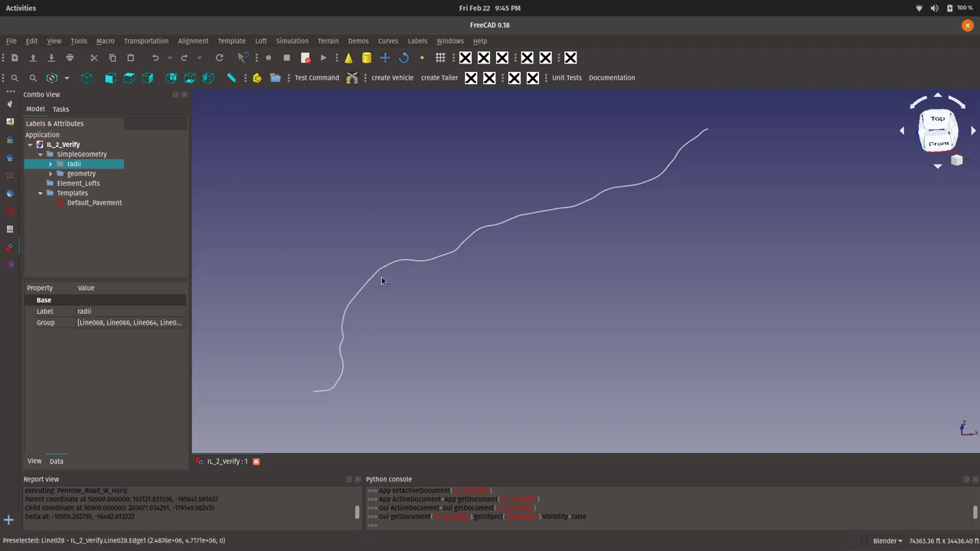
- Switch to mainline_demo.csv in LibreOffice Calc, dock it beside FreeCAD, and minimise the Sugar_Grove_Rd_Horizontal.csv window
key("alt+Tab")
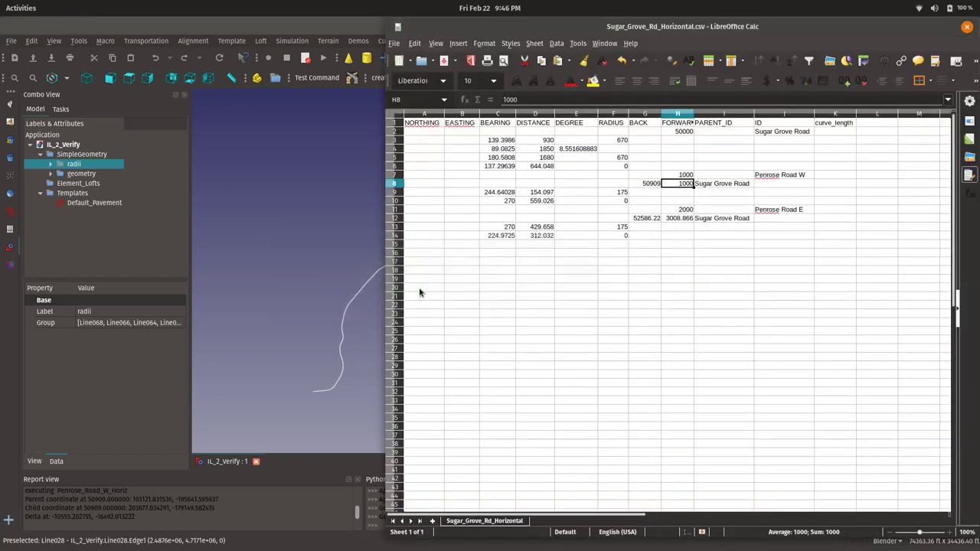
key("alt+Tab")
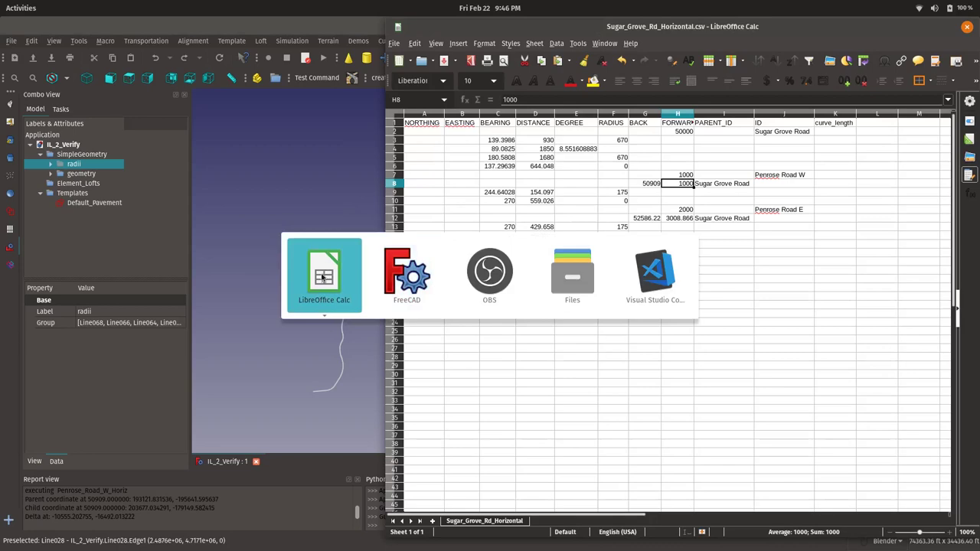
mouse_move(323, 278)
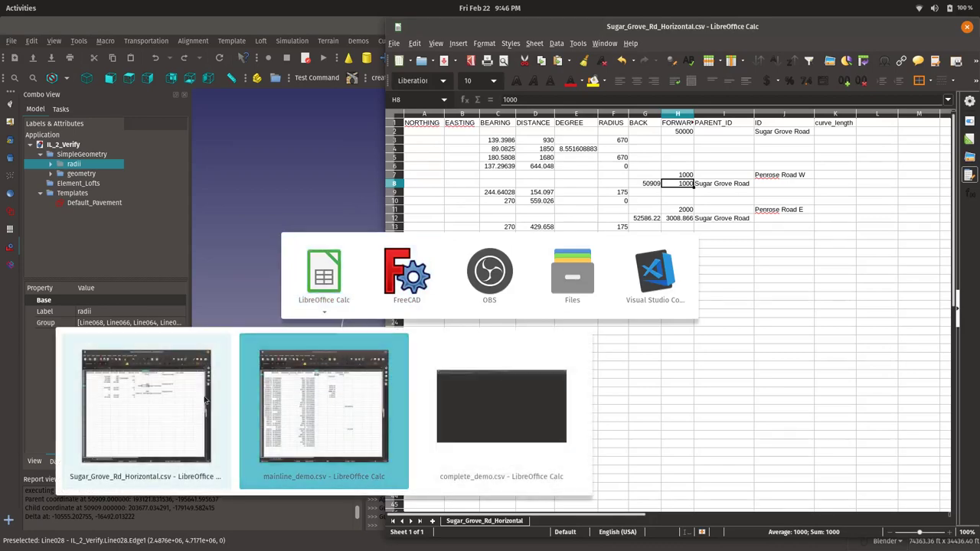
key("Escape")
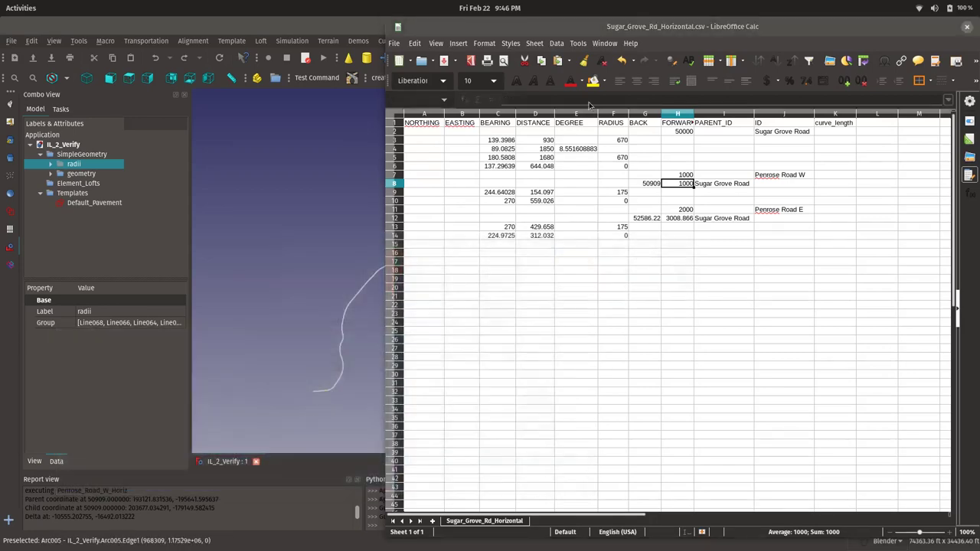
key("alt+Tab")
left_click_drag(546, 23, 979, 192)
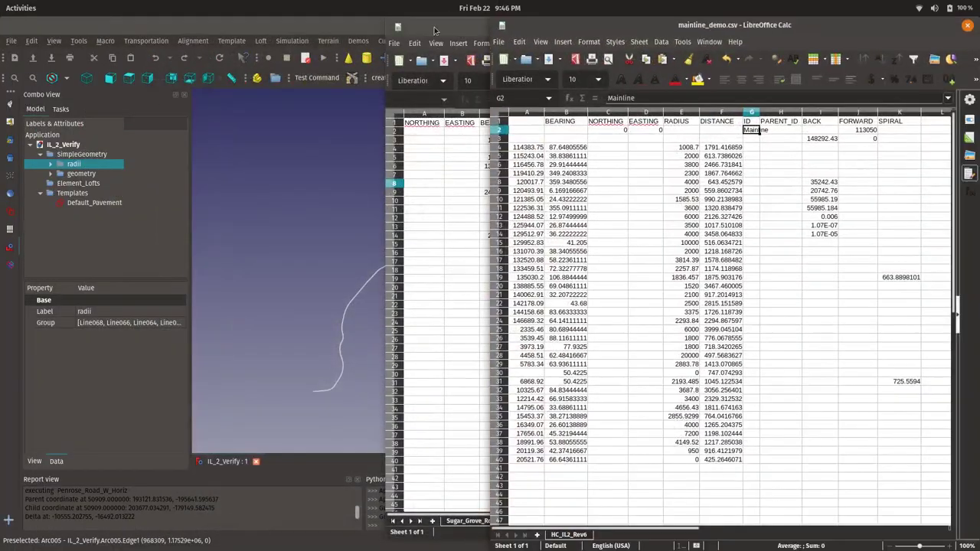
right_click(440, 32)
left_click(460, 42)
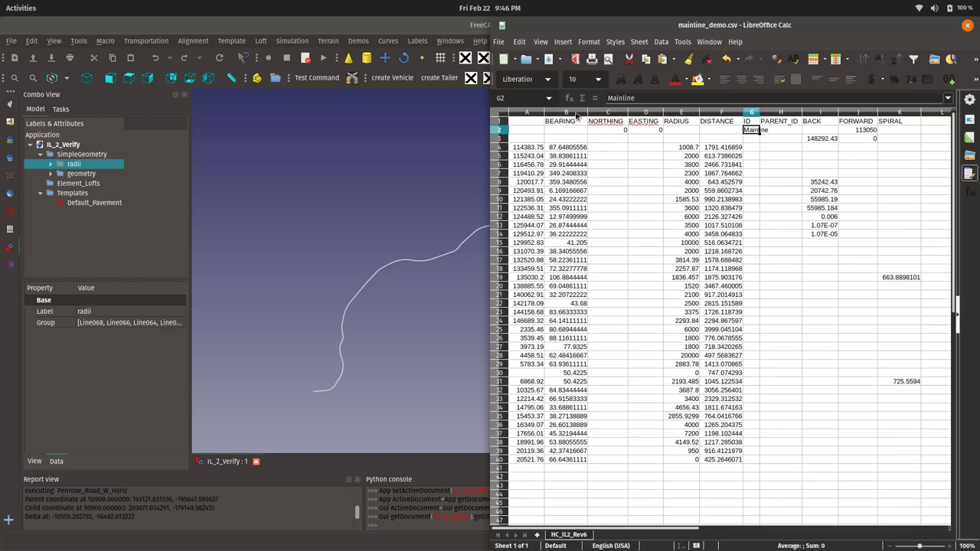
- Examine the unlabelled first column of mainline_demo.csv against the Mainline row's starting FORWARD station
left_click(527, 113)
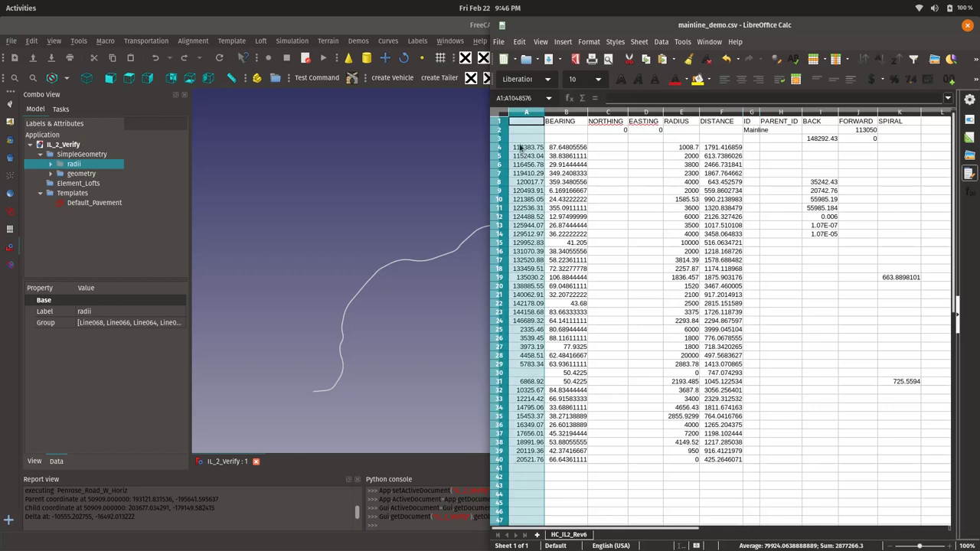
left_click(517, 147)
left_click(525, 165)
left_click(528, 225)
left_click(528, 269)
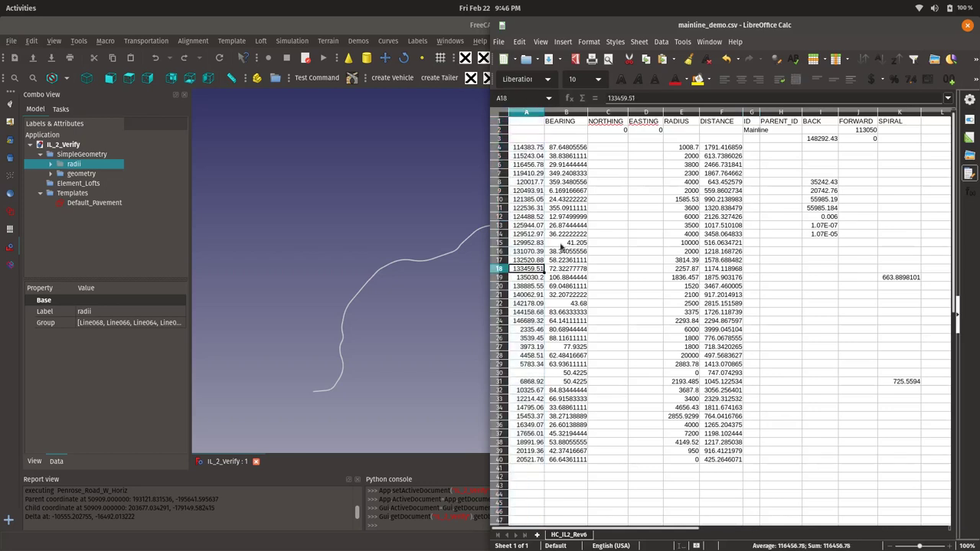
left_click(874, 130)
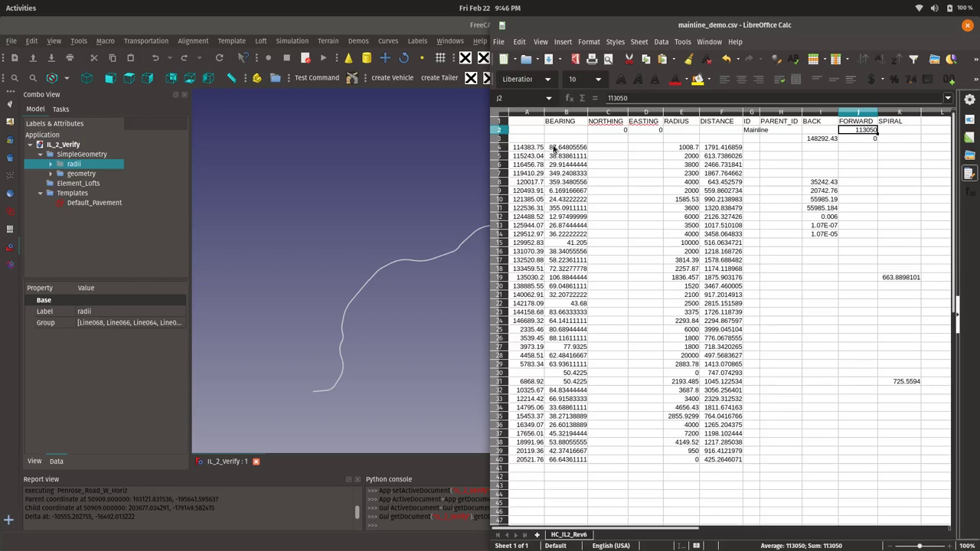
left_click(522, 150)
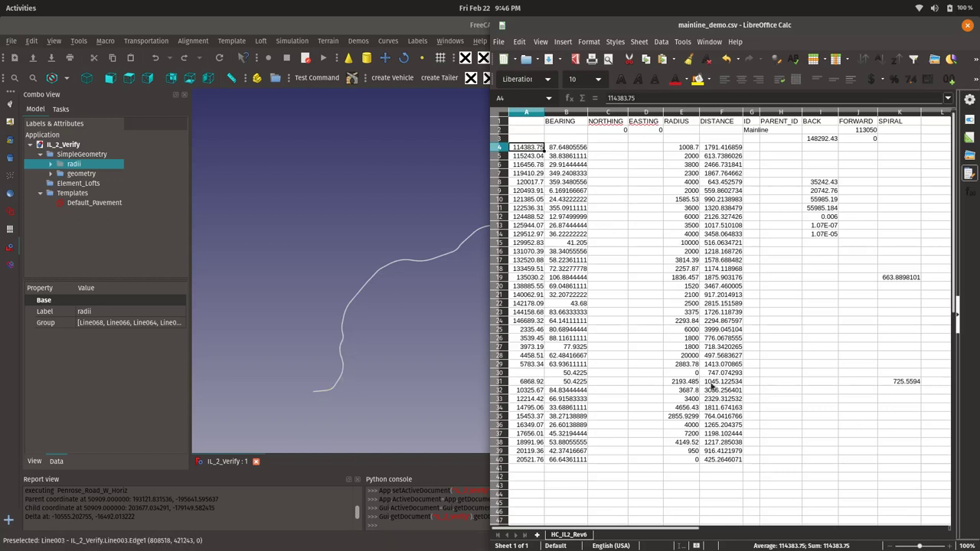
- Examine the column headers of mainline_demo.csv, focusing on the SPIRAL column
left_click_drag(699, 530, 727, 531)
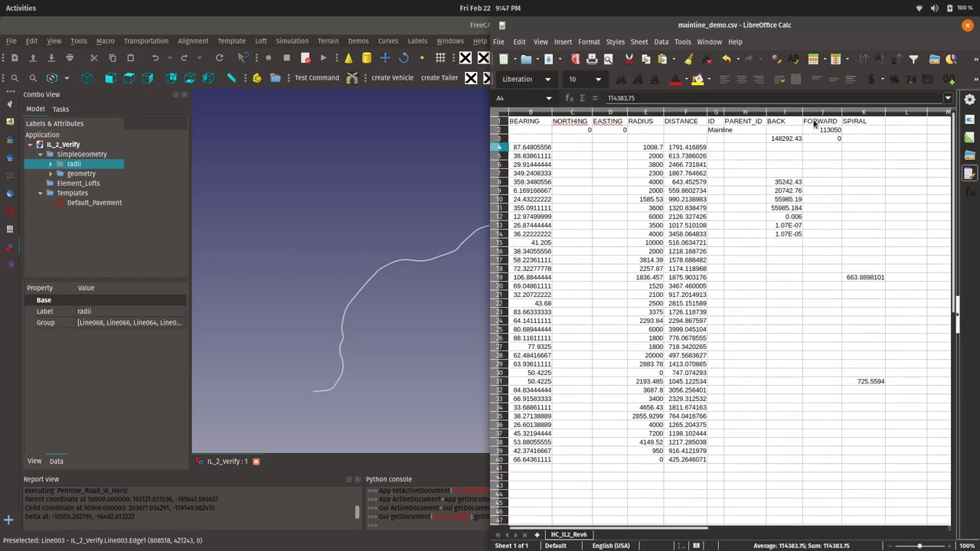
left_click(874, 122)
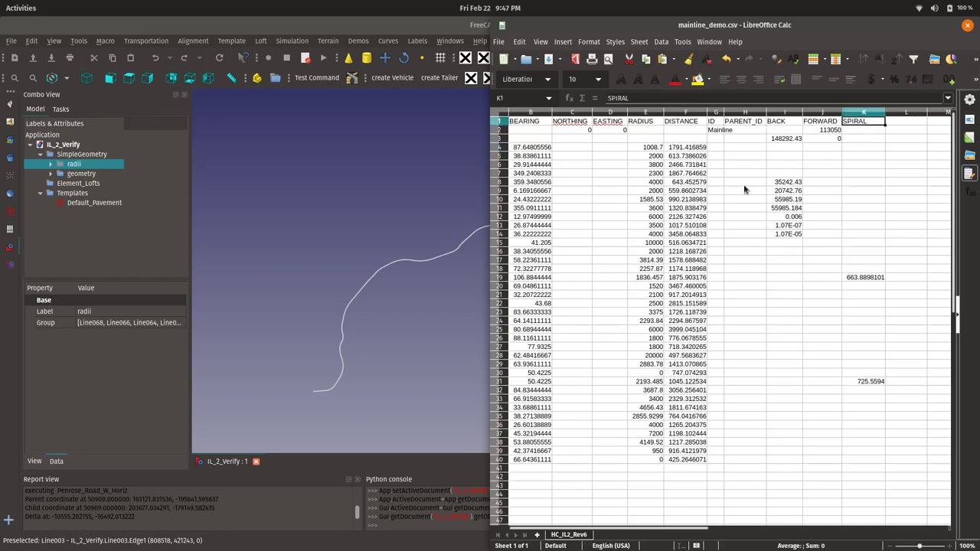
left_click(856, 131)
left_click(870, 124)
scroll(681, 531, "left", 1)
scroll(676, 533, "right", 1)
scroll(674, 533, "left", 1)
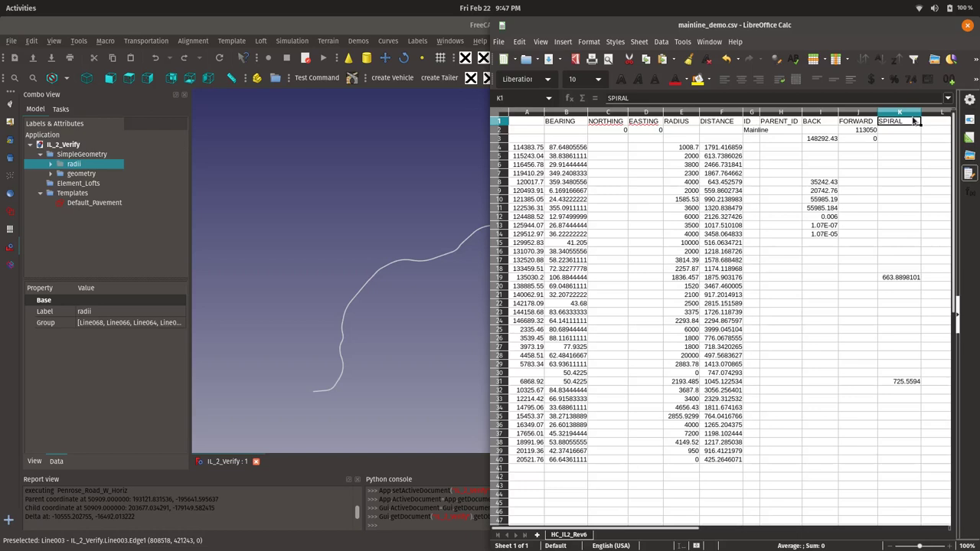
- Compare the two spiral entries in rows 19 and 31 of the SPIRAL column
left_click(886, 277)
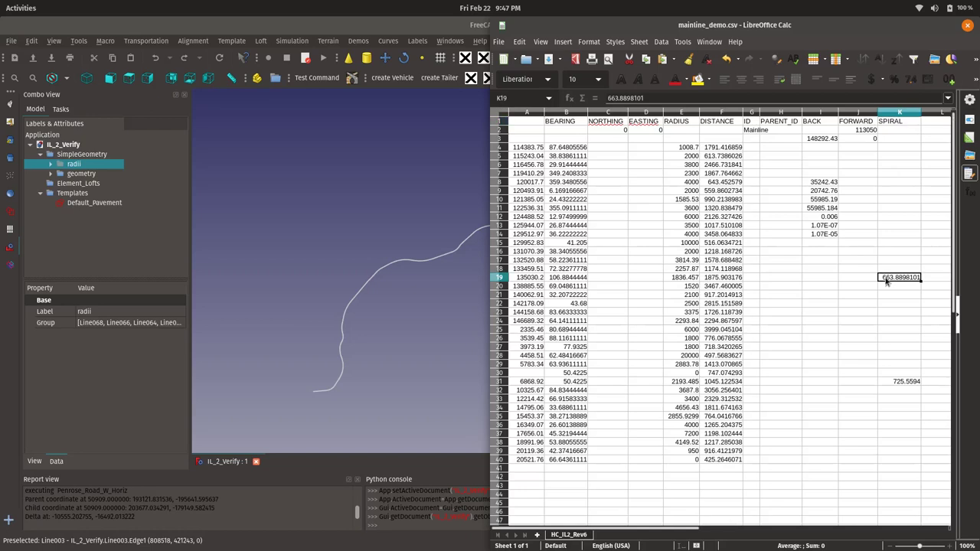
left_click(910, 382)
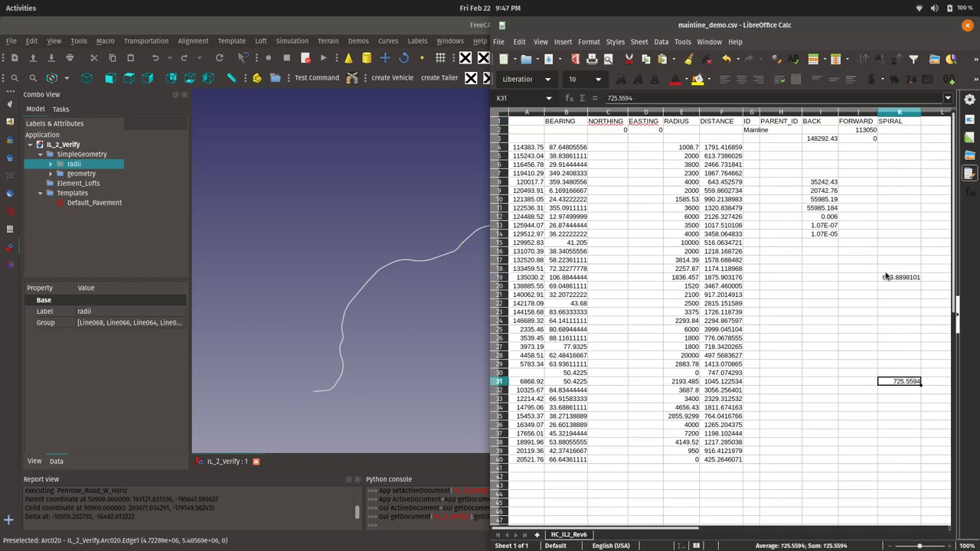
left_click(890, 281)
left_click(903, 382)
left_click(900, 281)
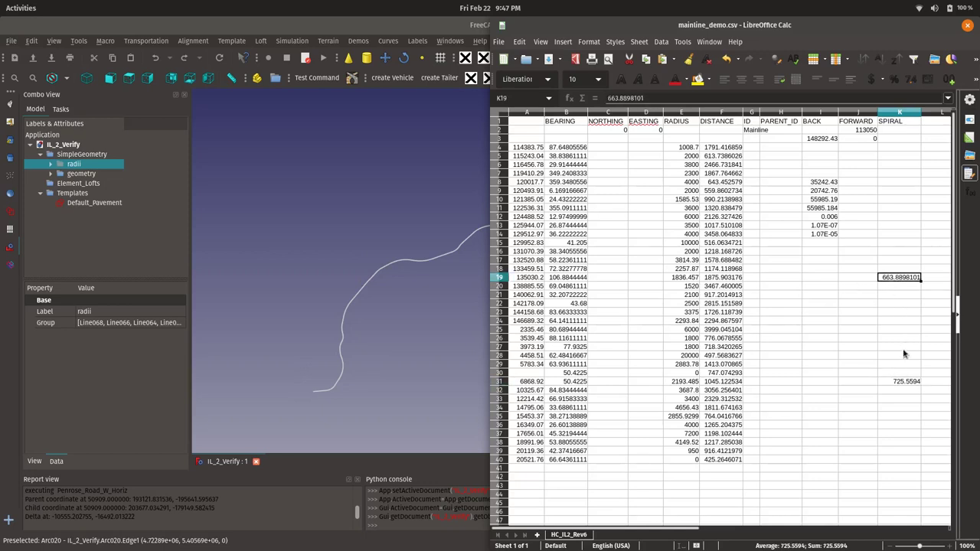
left_click(908, 385)
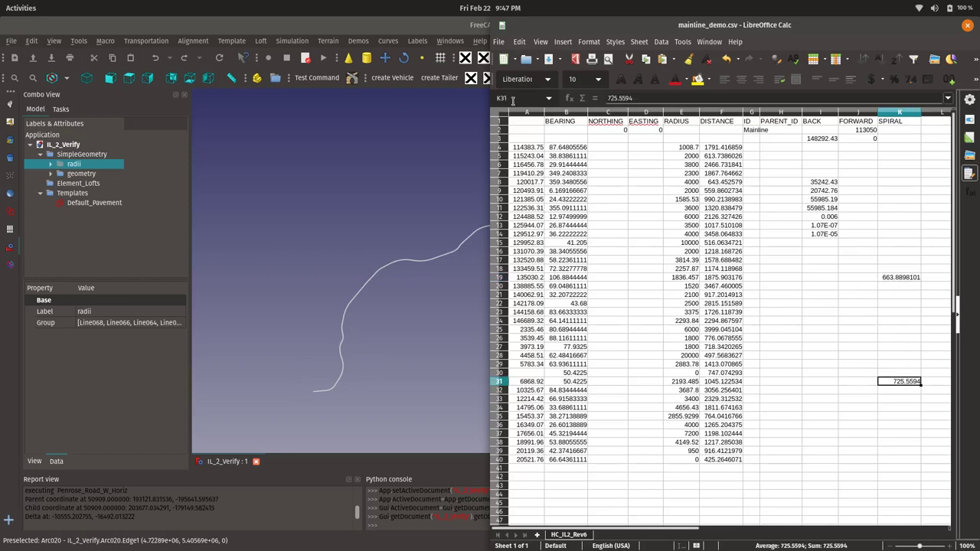
- Switch to FreeCAD and load mainline_demo.csv from the alignment data folder into the CSV alignment importer
left_click(378, 28)
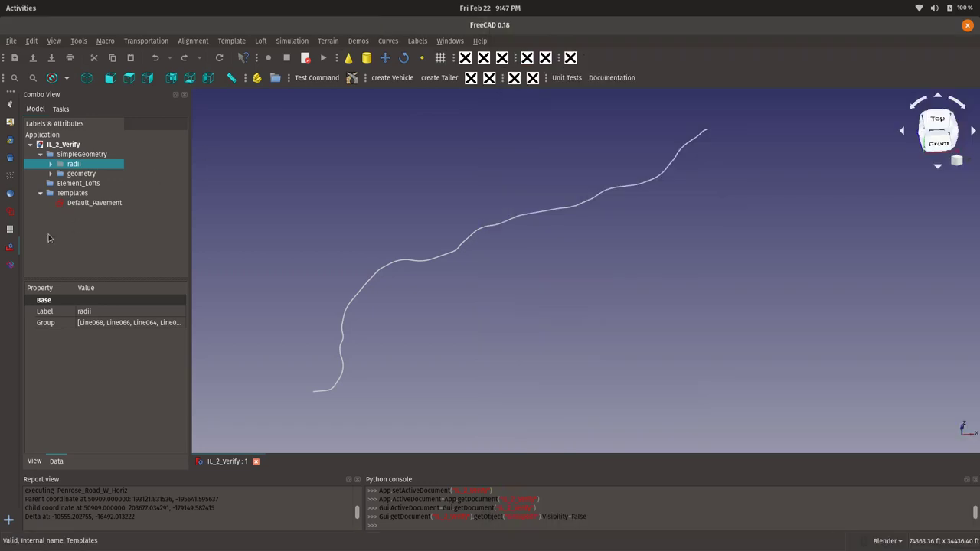
left_click(9, 225)
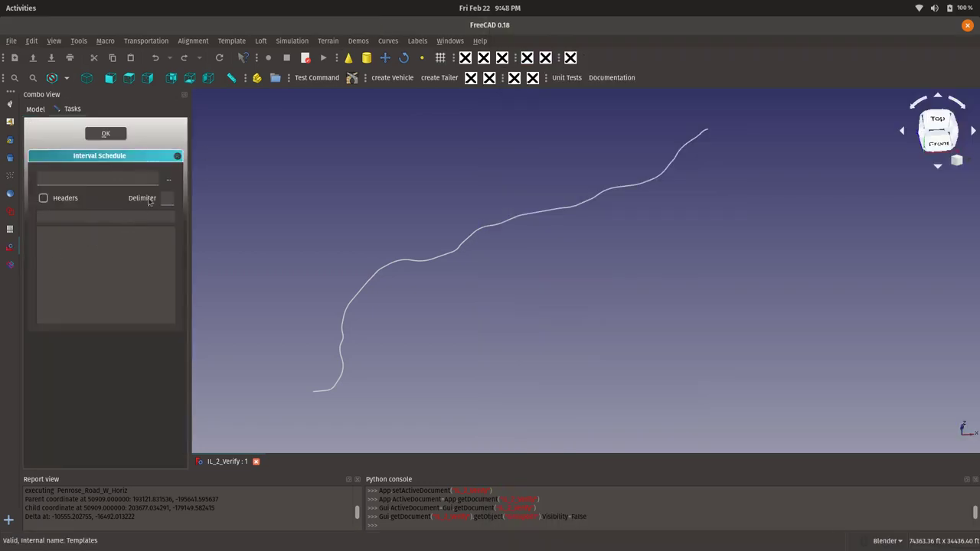
left_click(168, 182)
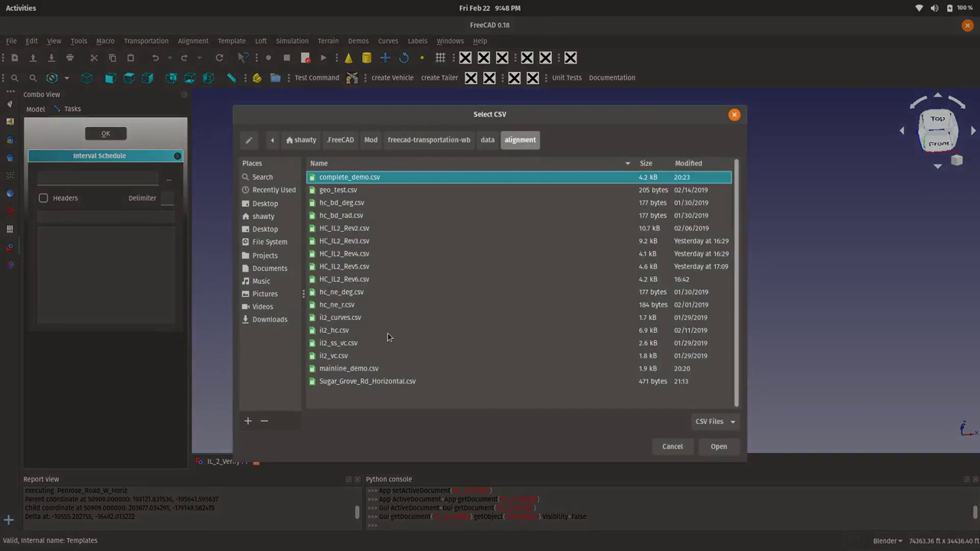
left_click(718, 447)
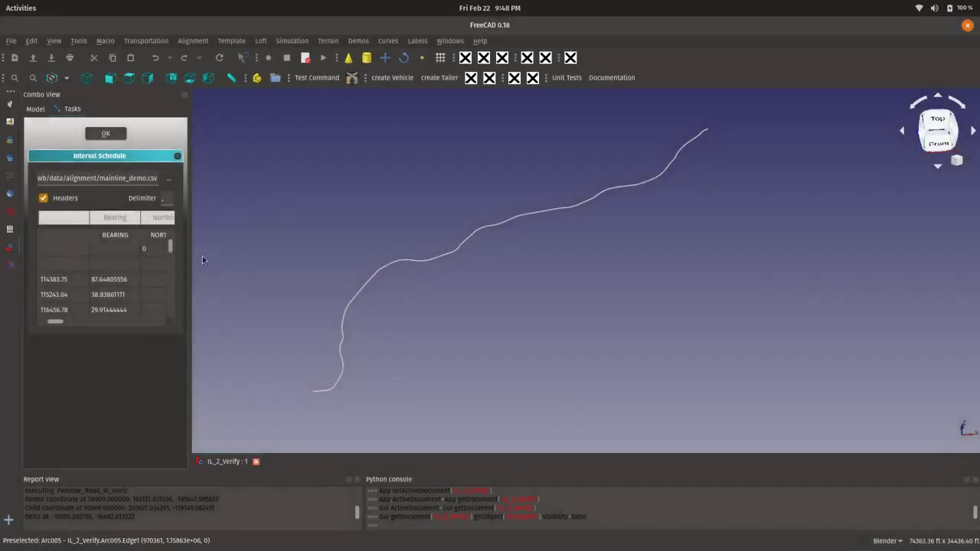
- Widen the importer to review the mapping of all CSV columns, and generate the Mainline horizontal alignment
left_click_drag(189, 241, 393, 260)
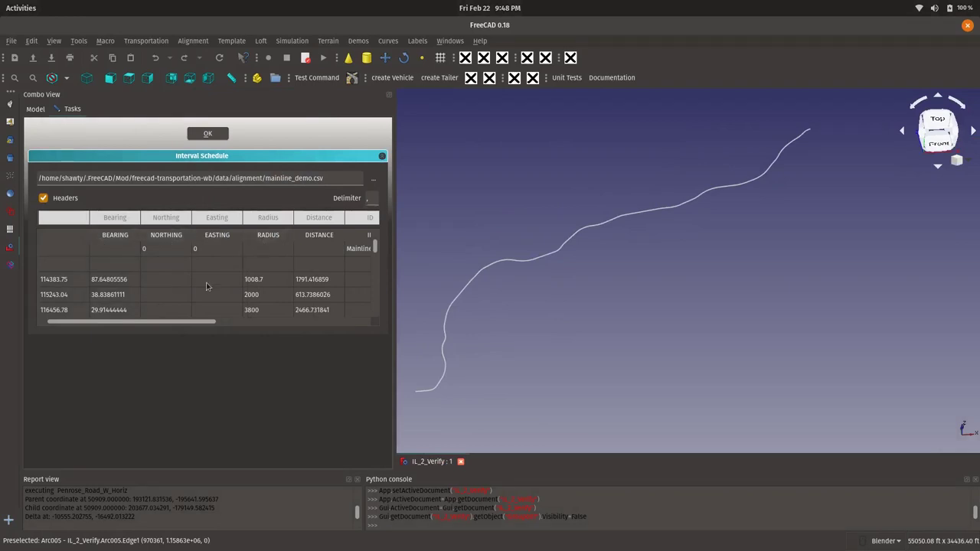
left_click_drag(178, 322, 320, 330)
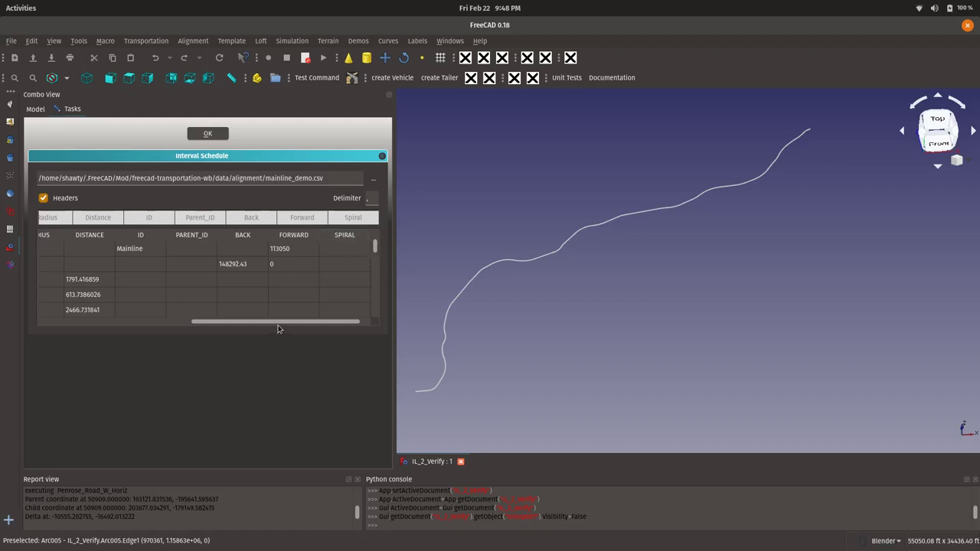
left_click_drag(276, 321, 161, 321)
left_click(222, 136)
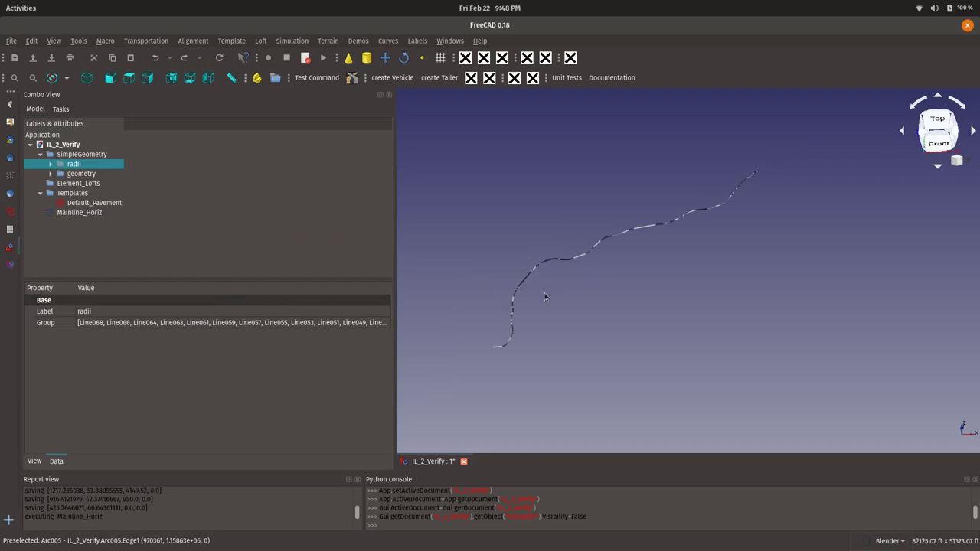
- Examine closely how the generated Mainline_Horiz alignment lines up with the reference geometry along the curves near the route's start
middle_click_drag(549, 291, 612, 254, "shift")
scroll(490, 356, "up", 6)
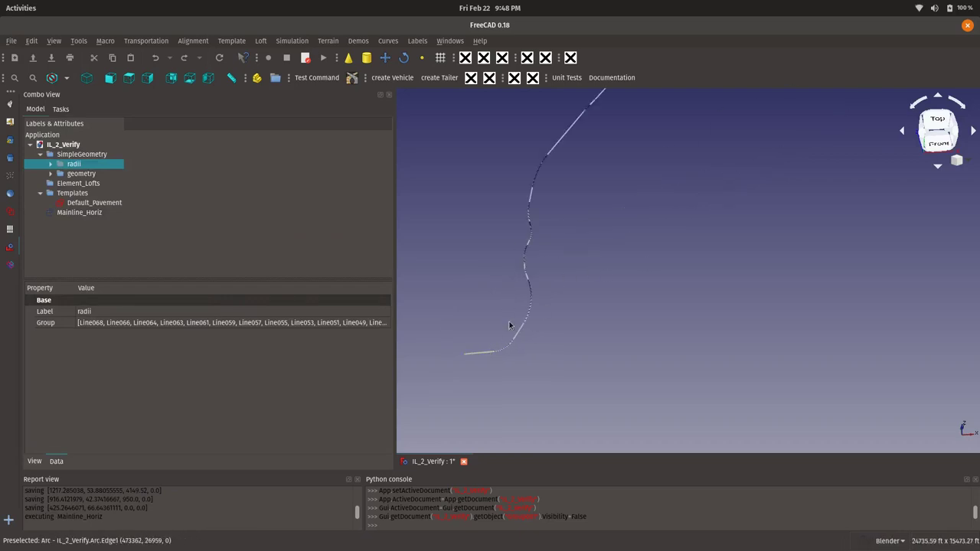
scroll(525, 227, "up", 20)
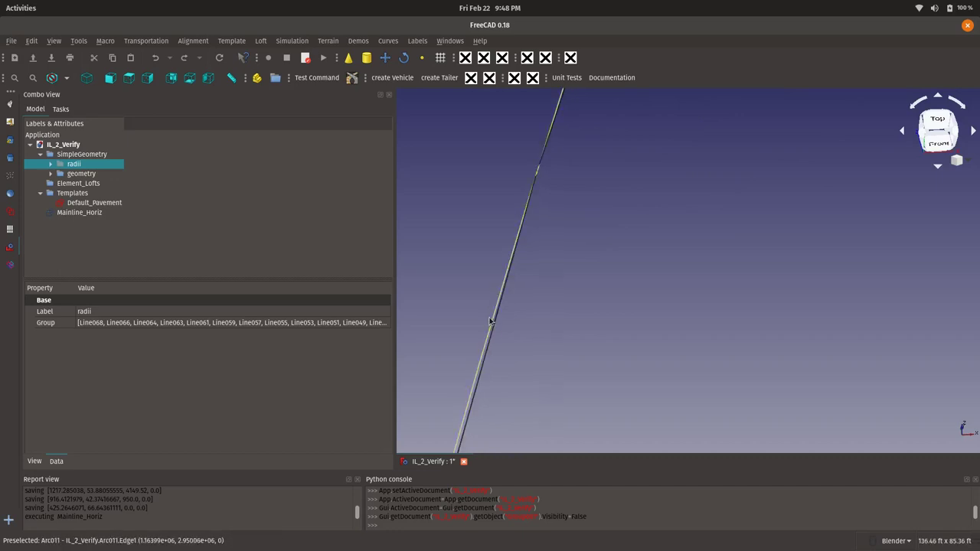
scroll(490, 316, "up", 3)
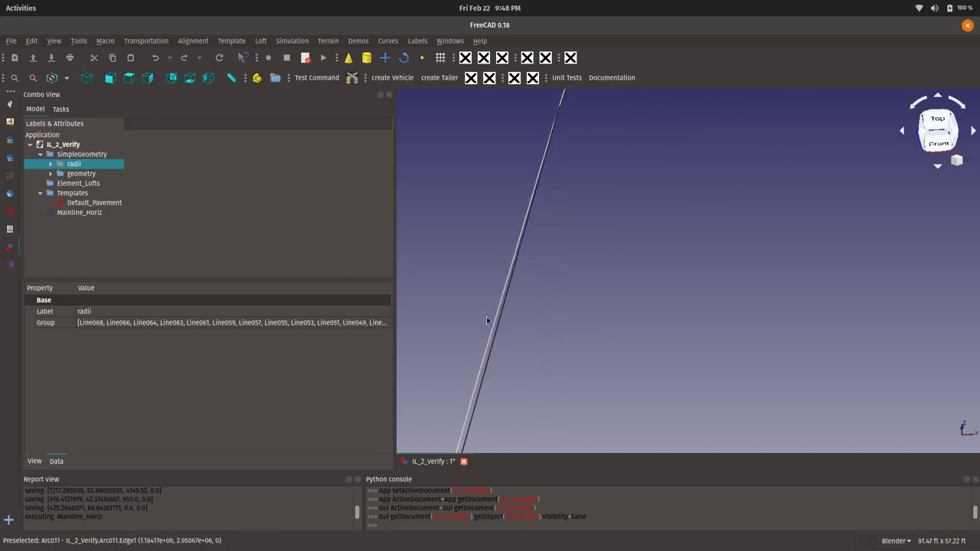
scroll(508, 332, "down", 2)
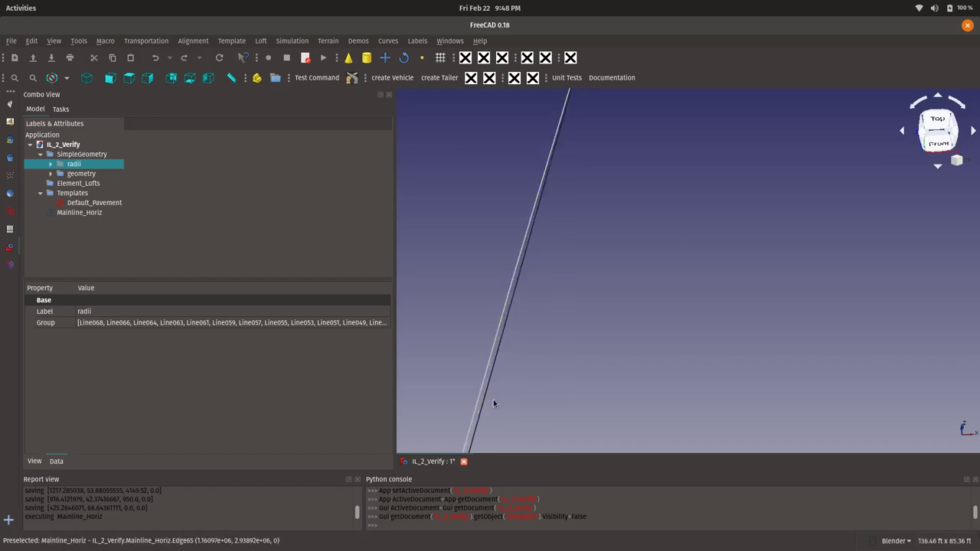
- Select the Mainline_Horiz alignment and the adjacent 6000 ft reference arc to examine their offset and the alignment's Seg_Value
left_click(493, 374)
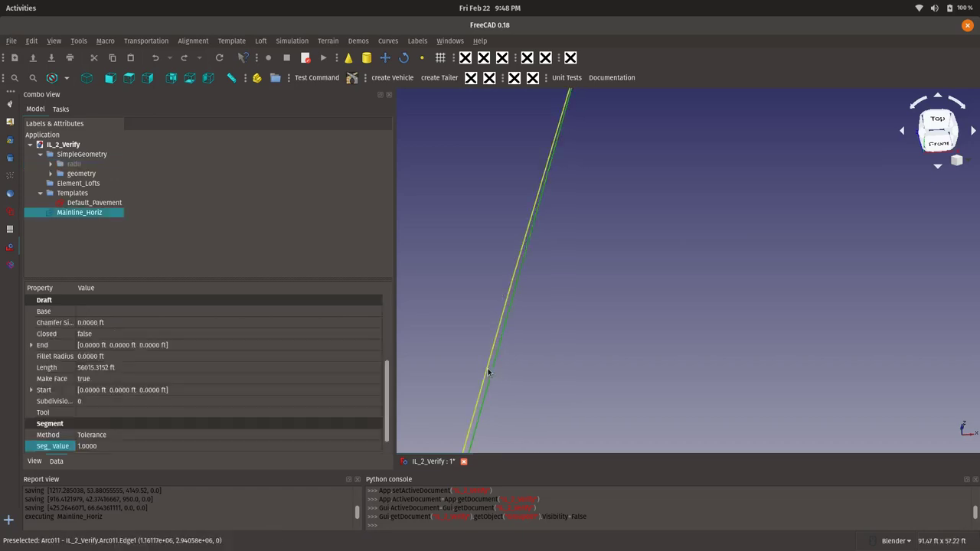
left_click(490, 370)
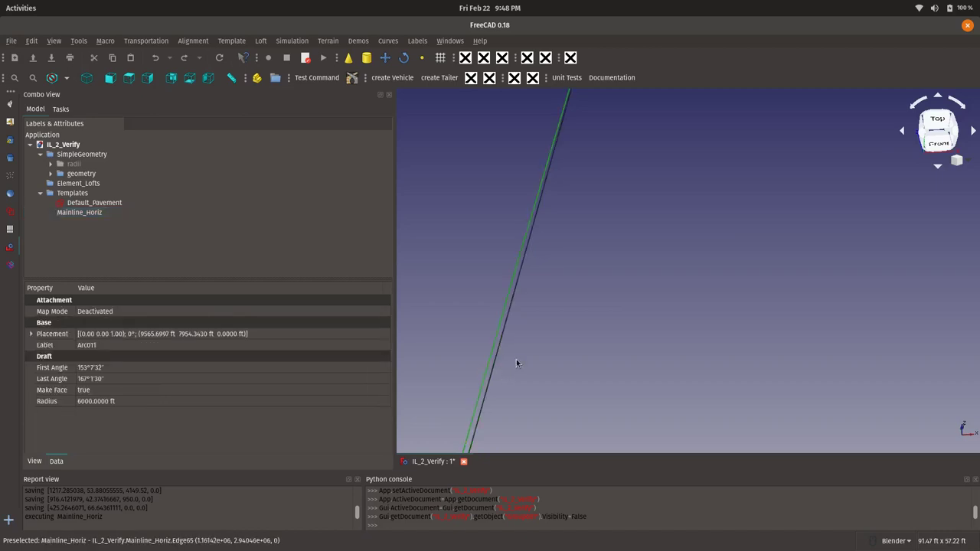
scroll(516, 363, "down", 4)
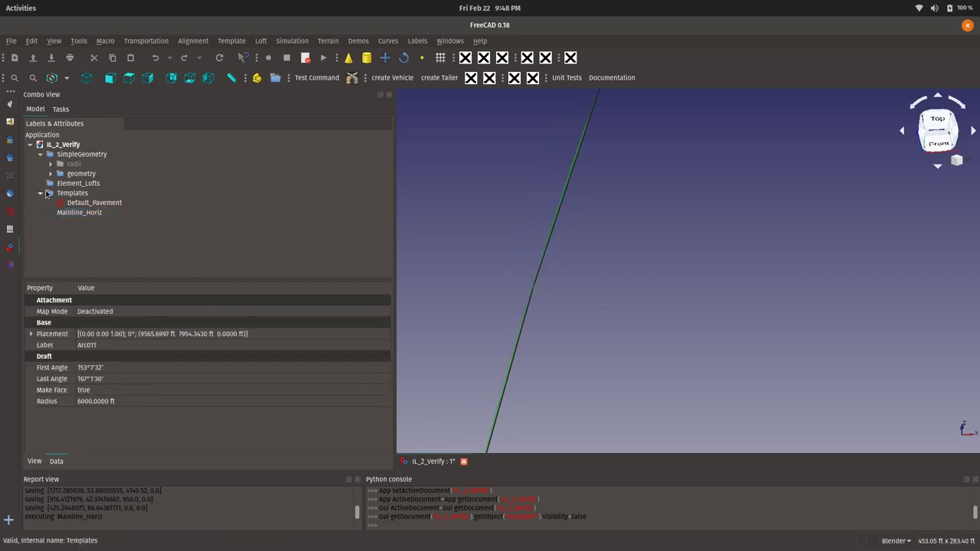
left_click(85, 213)
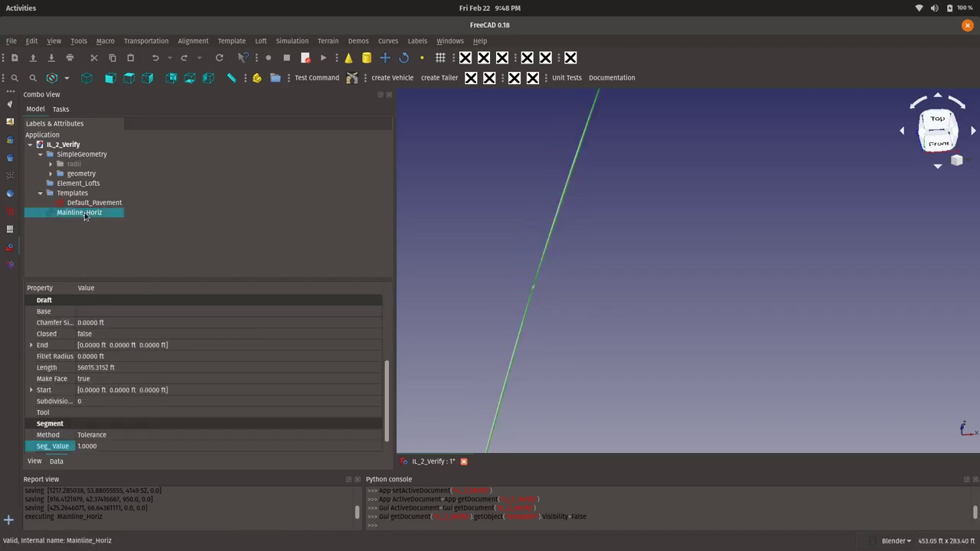
left_click(105, 445)
scroll(526, 324, "up", 2)
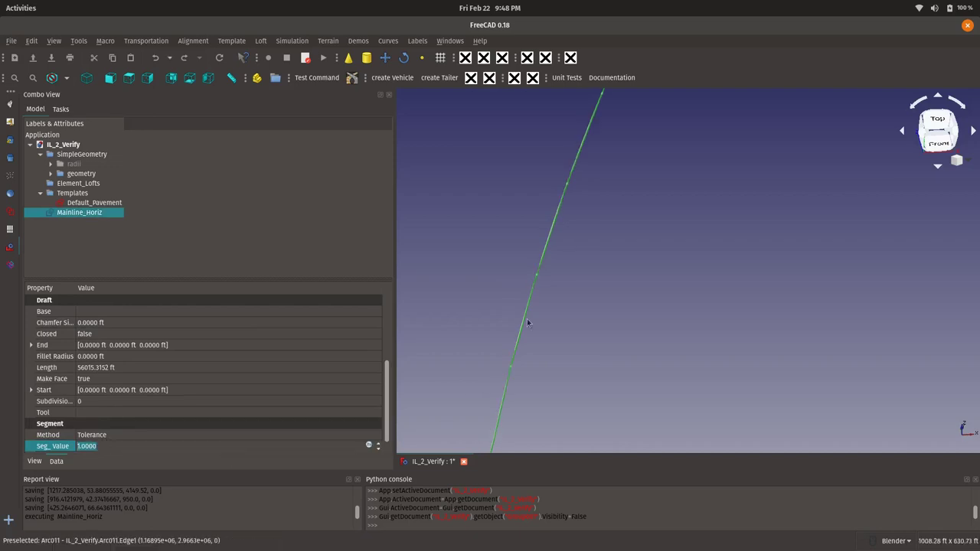
scroll(521, 307, "up", 10)
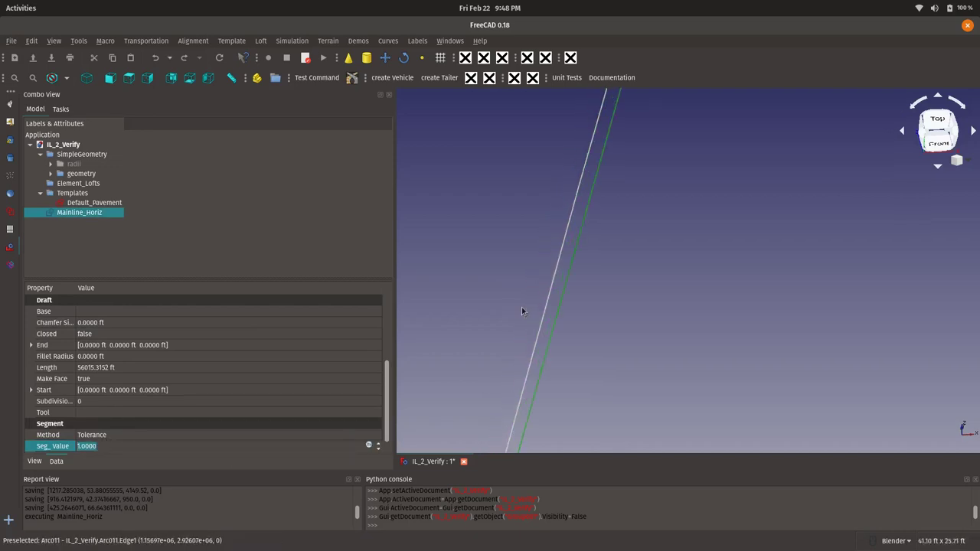
- Switch to the Draft workbench and measure the gap between the reference arc and Mainline_Horiz with a temporary snapped line
left_click(10, 124)
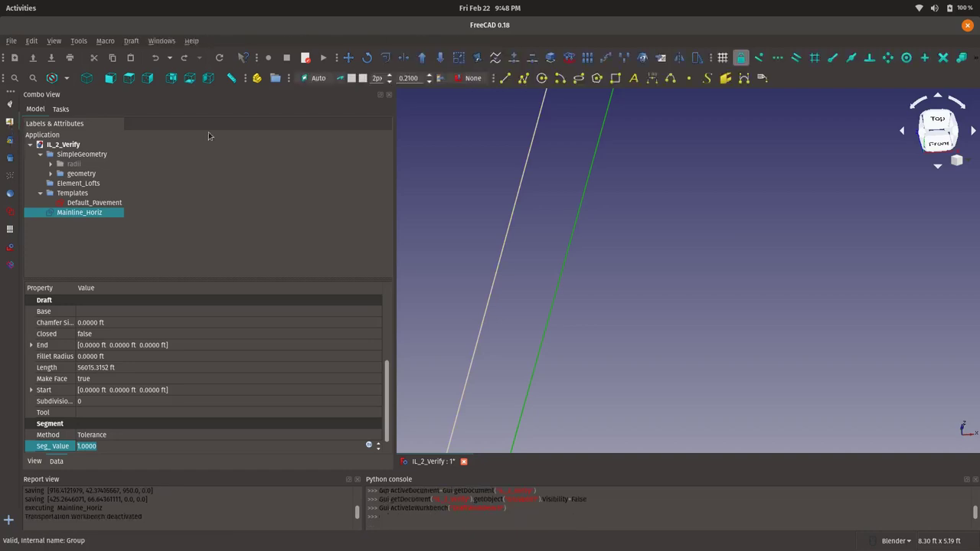
left_click(505, 78)
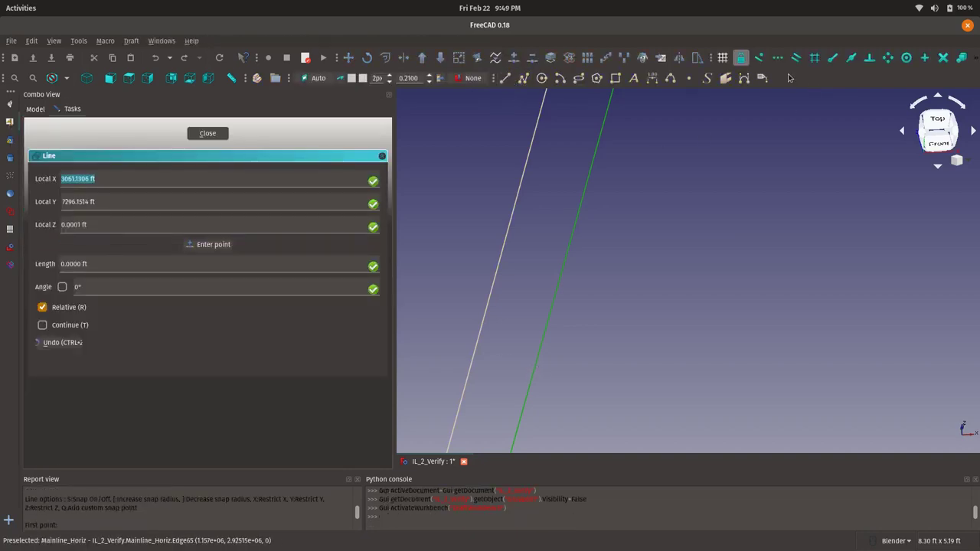
left_click(859, 64)
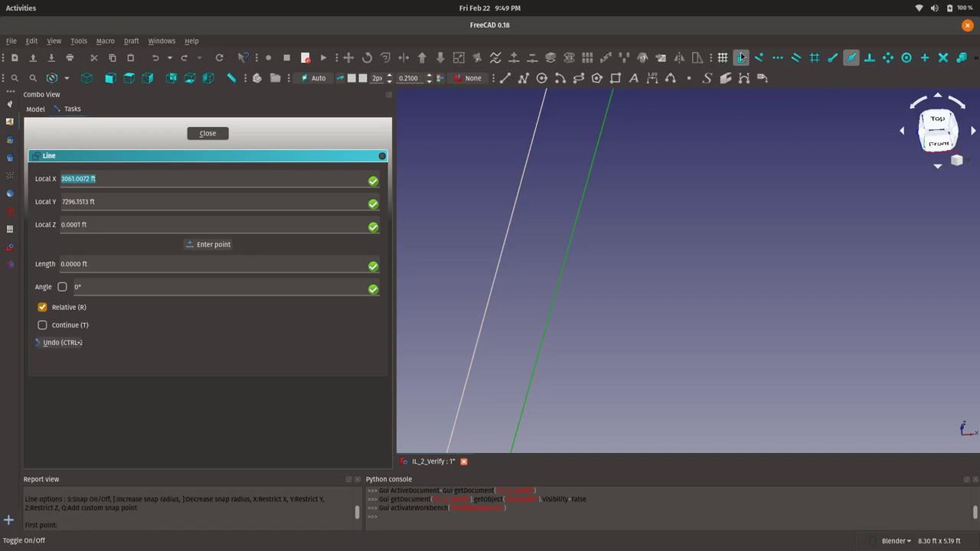
left_click(494, 333)
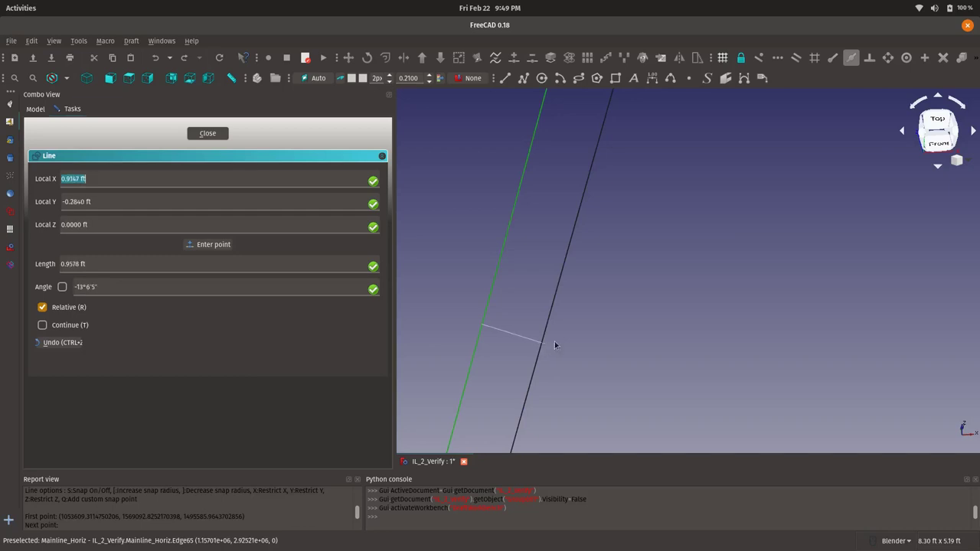
scroll(557, 343, "down", 10)
key("Escape")
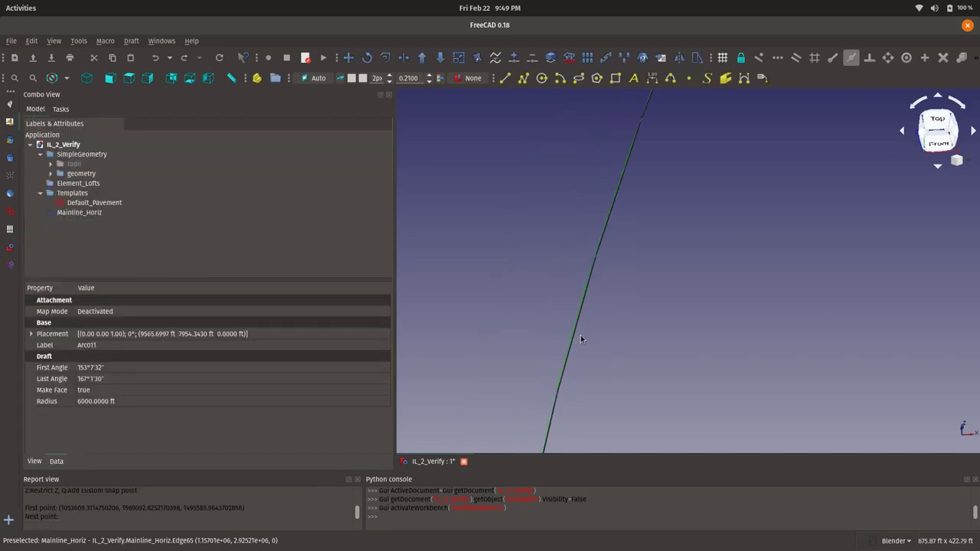
- Set the Seg_Value of Mainline_Horiz to 0.1 and check its fit against the reference arc
scroll(580, 337, "down", 5)
scroll(535, 322, "up", 15)
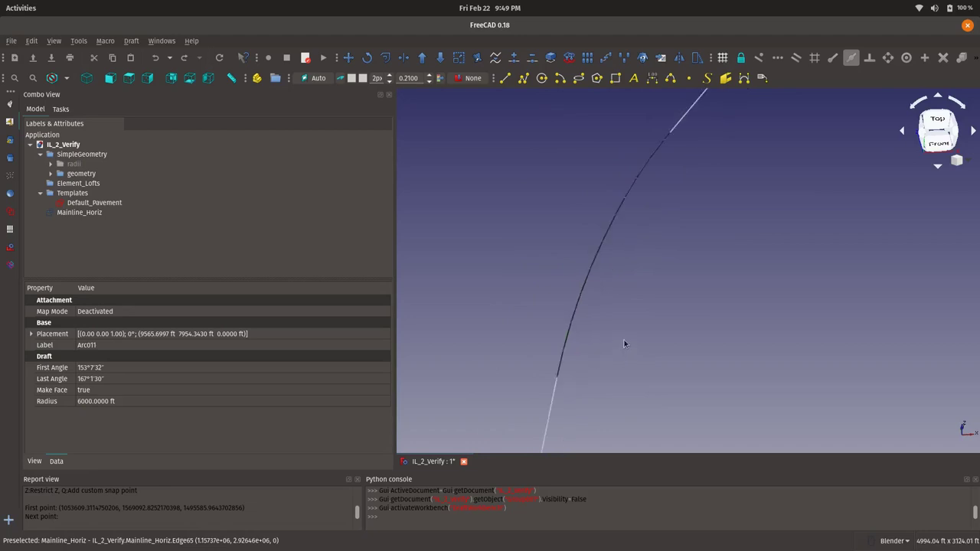
scroll(534, 319, "up", 5)
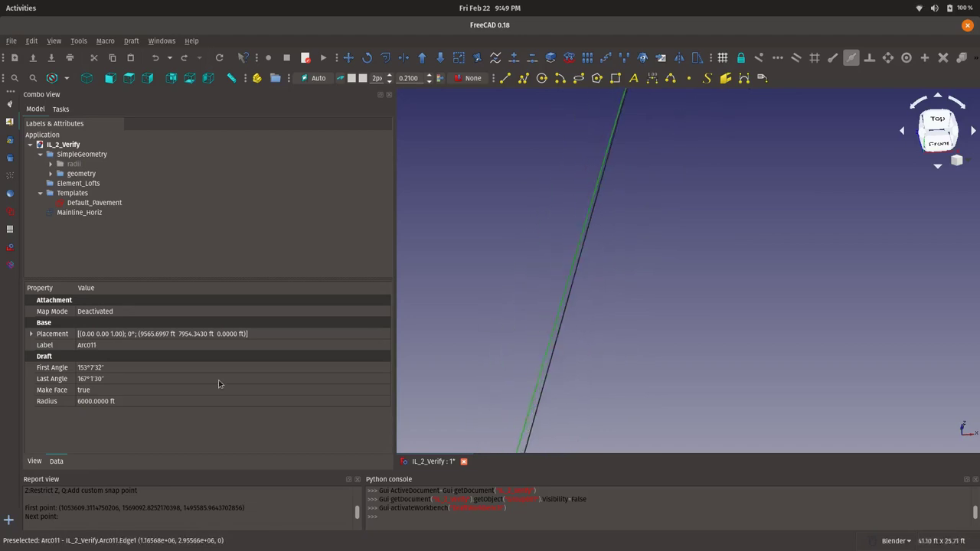
left_click(77, 212)
left_click(95, 447)
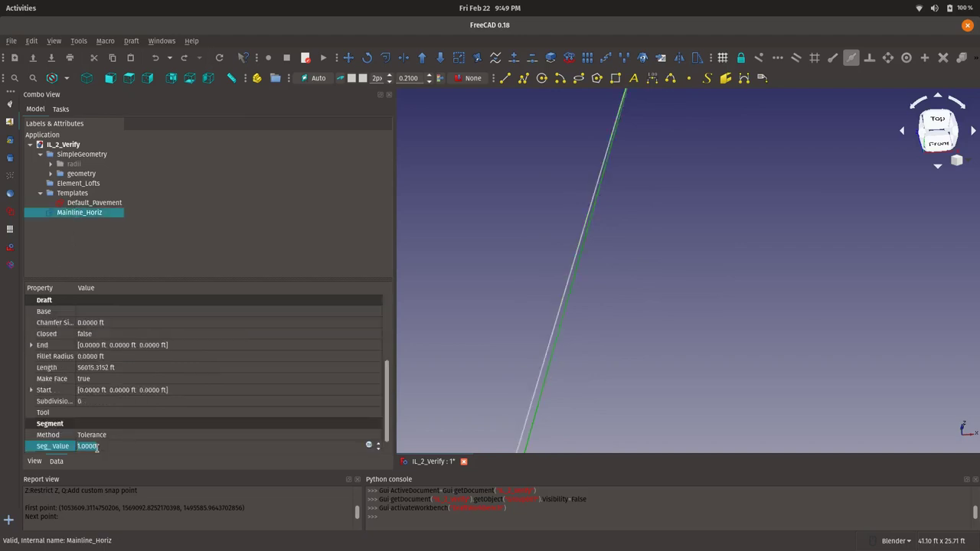
type("0.1")
key("Return")
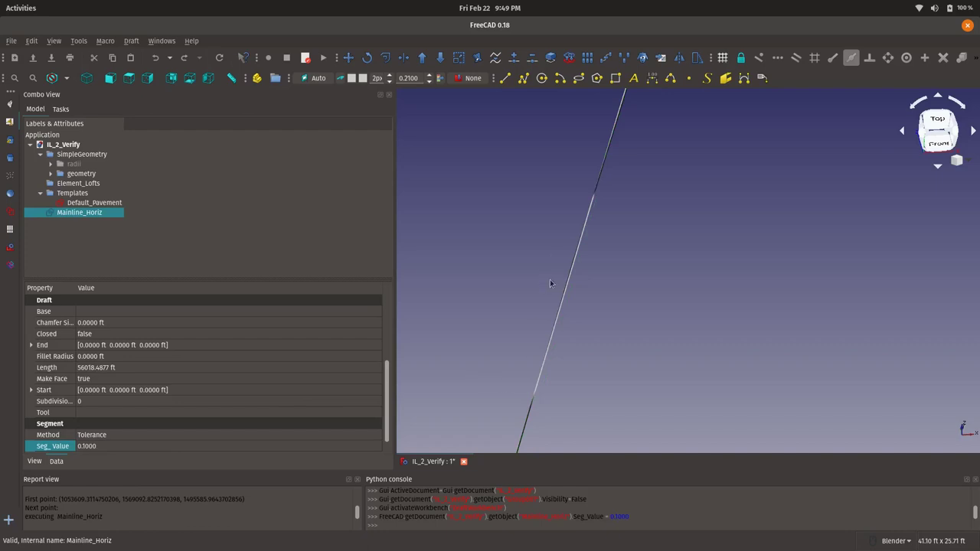
scroll(553, 316, "up", 5)
scroll(556, 320, "down", 15)
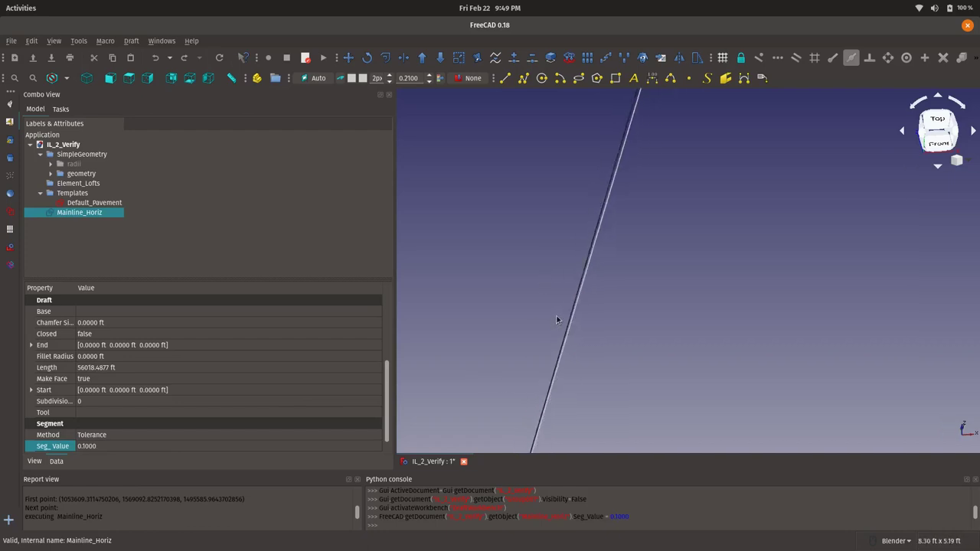
- Examine the refined alignment along the route and select the deviating reference arc near its far end to read its properties
scroll(557, 321, "down", 10)
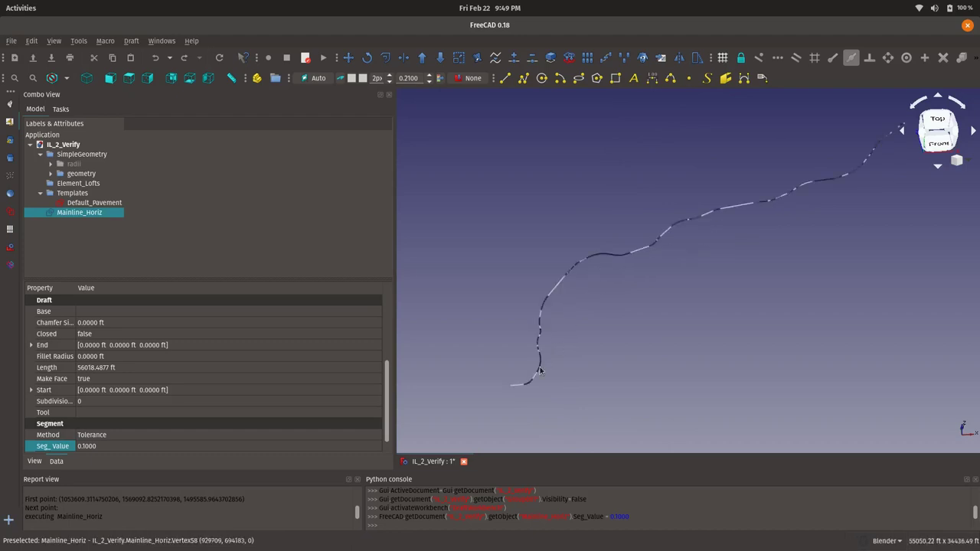
scroll(542, 341, "up", 5)
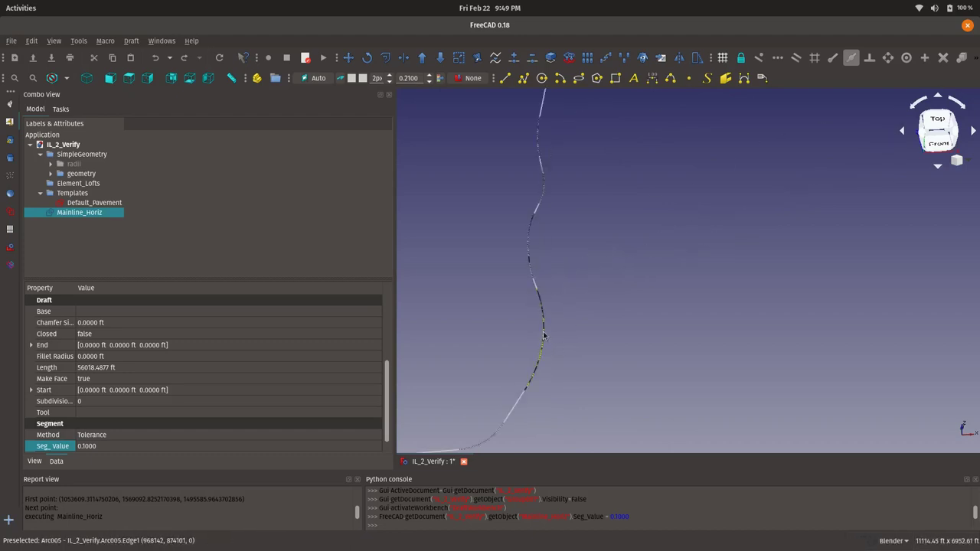
scroll(544, 335, "down", 4)
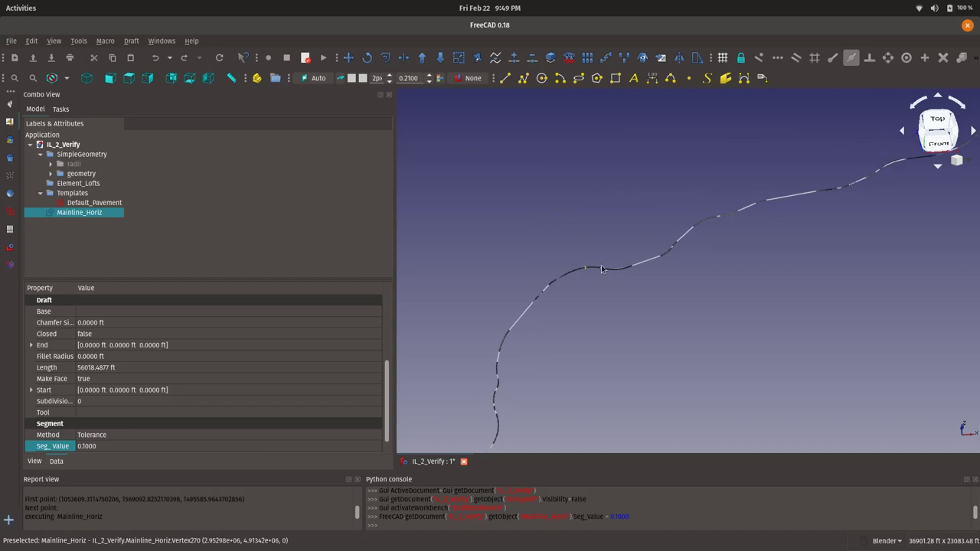
scroll(768, 222, "up", 3)
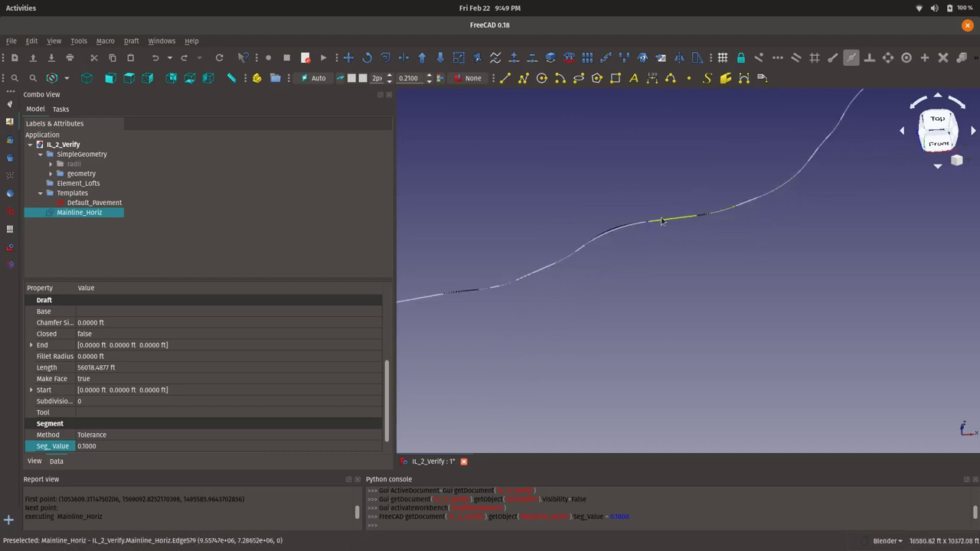
scroll(662, 220, "up", 3)
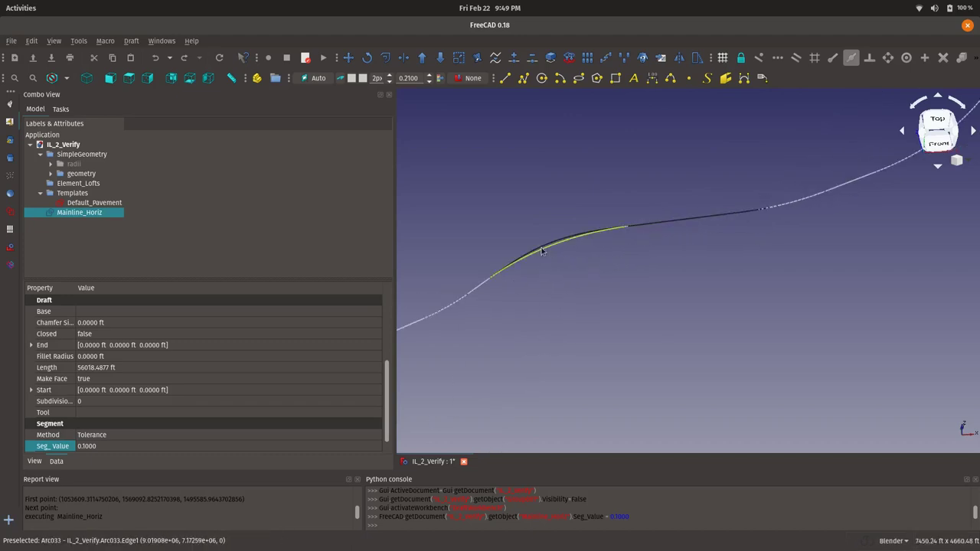
scroll(564, 253, "down", 4)
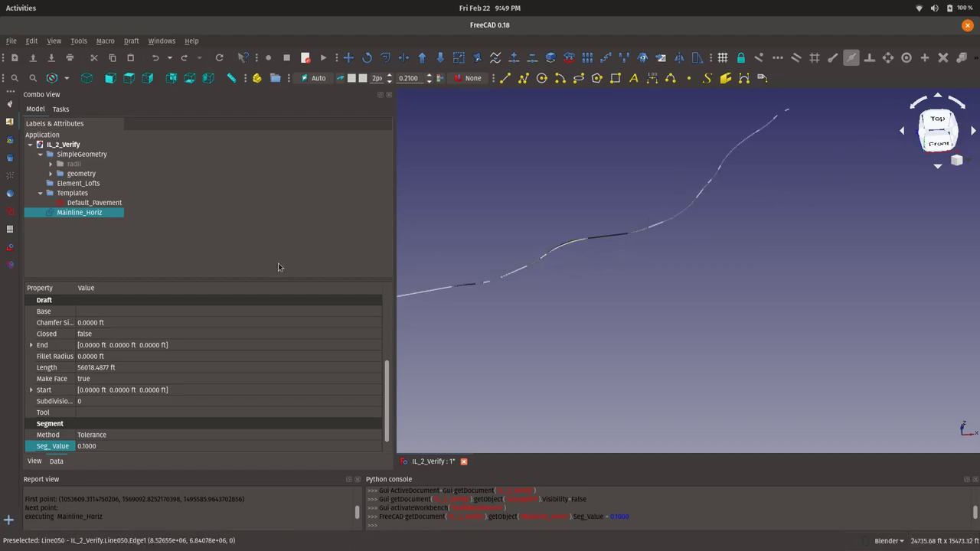
scroll(555, 247, "up", 7)
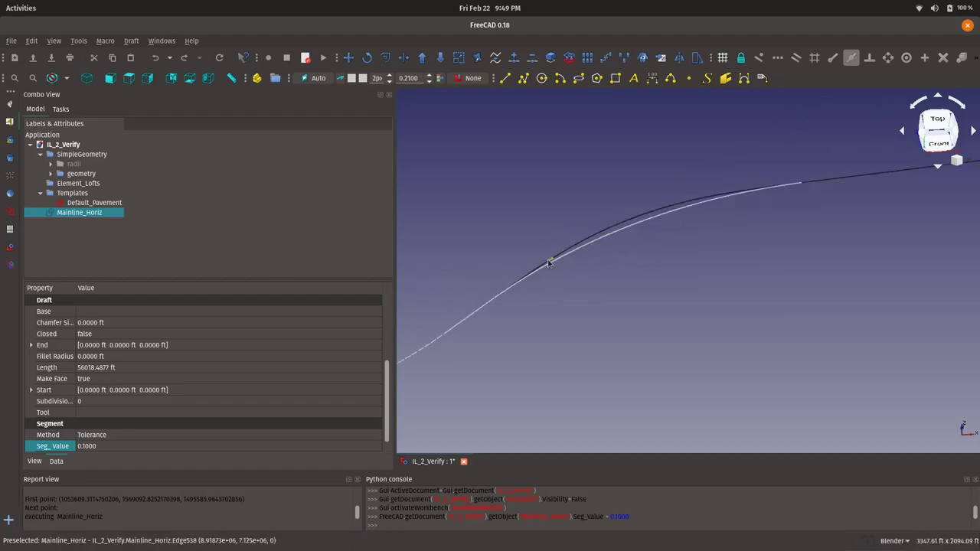
left_click(572, 256)
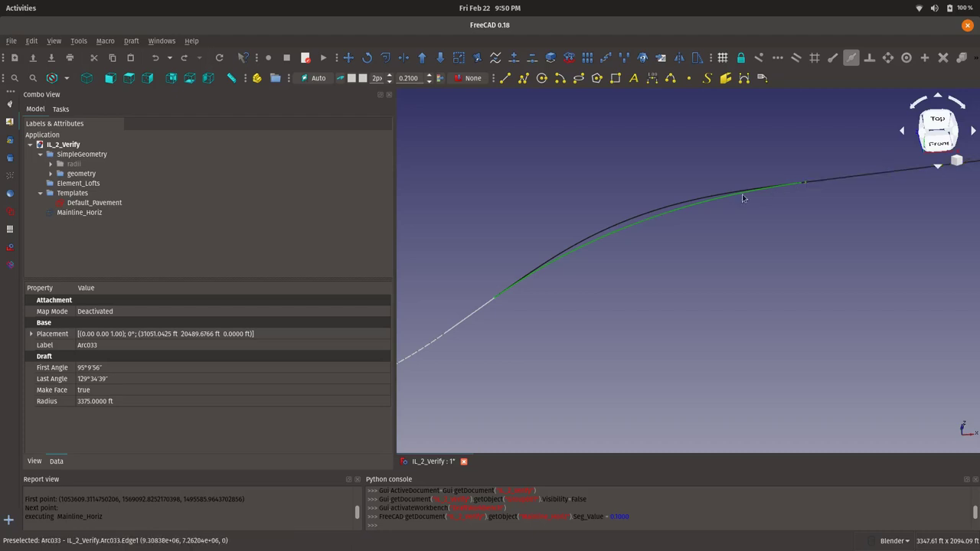
- Examine the rest of the route from its start, looking closely at the mid-route curve for deviation from the reference geometry
scroll(766, 174, "down", 8)
scroll(766, 174, "down", 3)
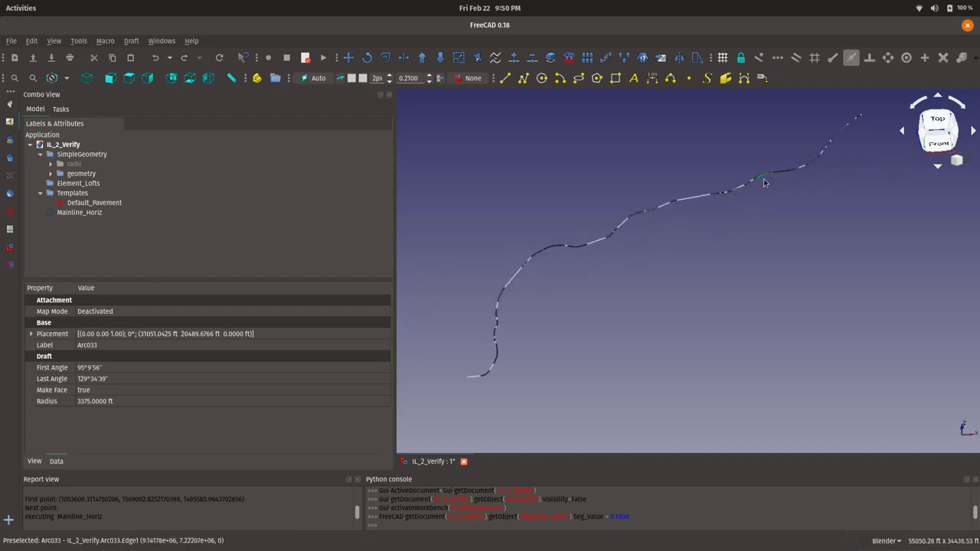
scroll(494, 354, "up", 8)
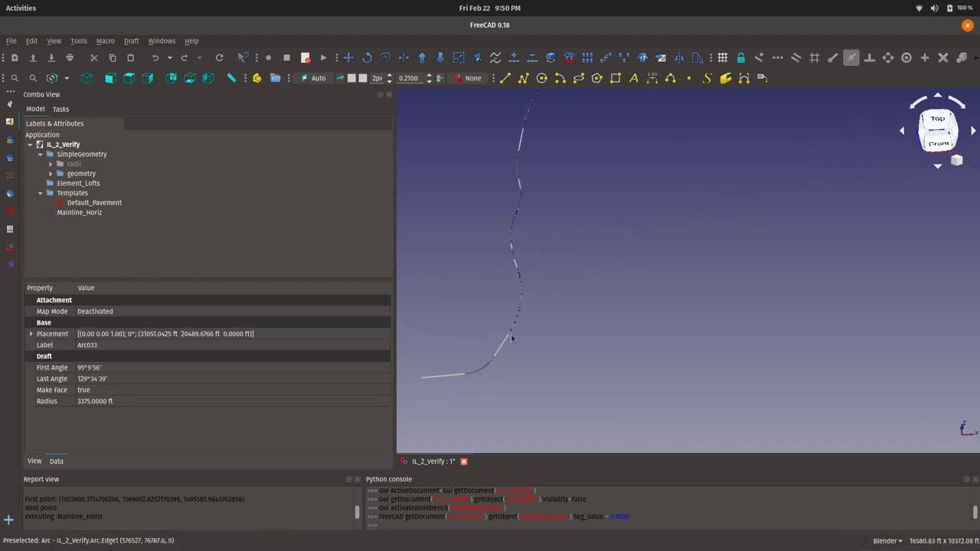
scroll(521, 305, "down", 3)
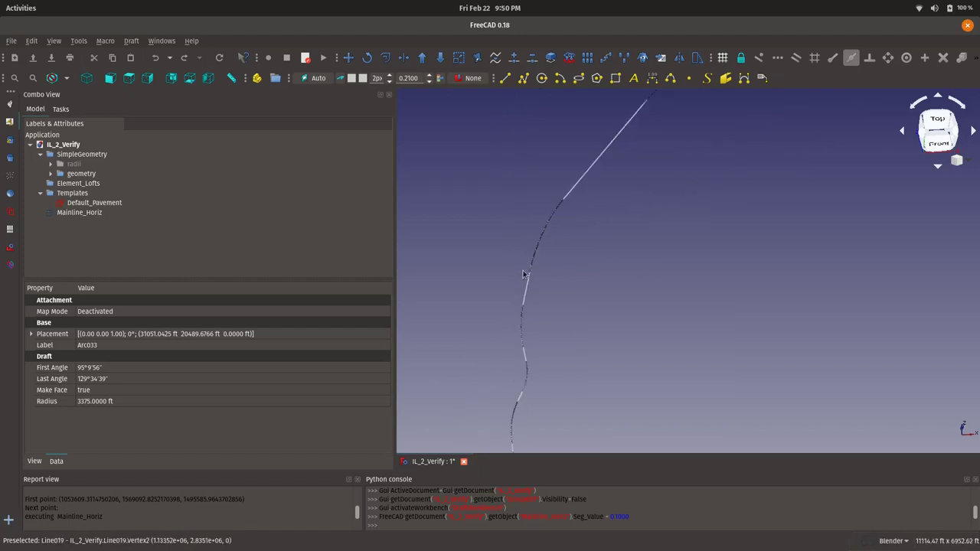
middle_click_drag(533, 295, 614, 232)
scroll(595, 247, "up", 5)
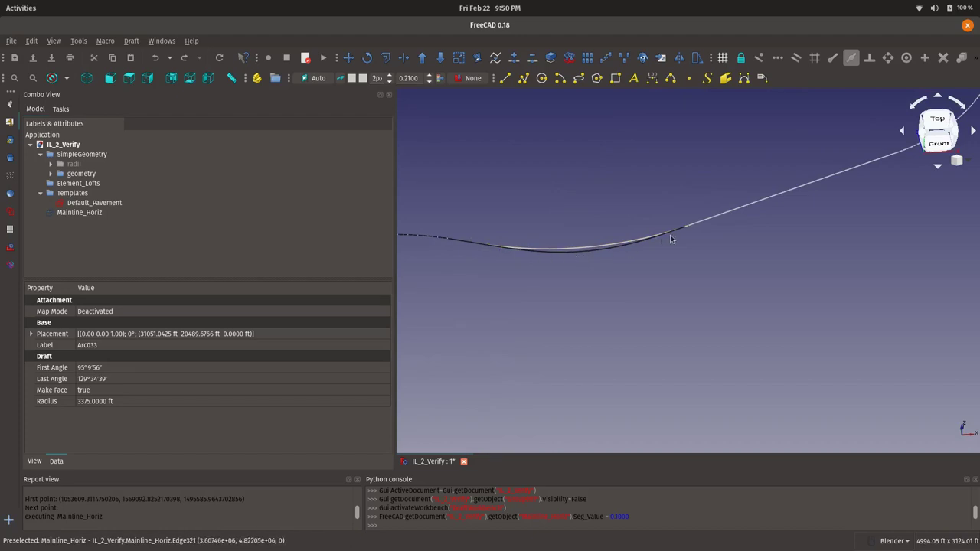
scroll(647, 241, "down", 6)
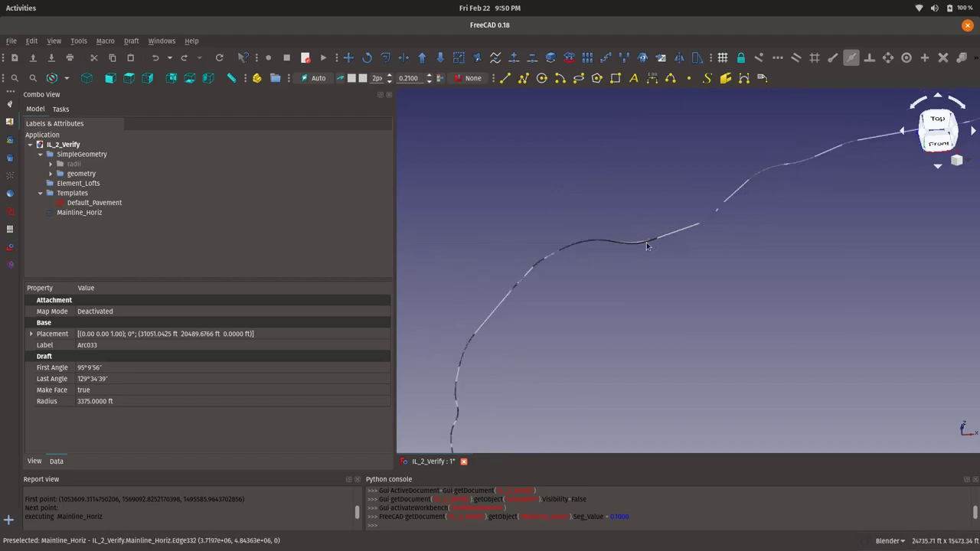
scroll(643, 244, "down", 3)
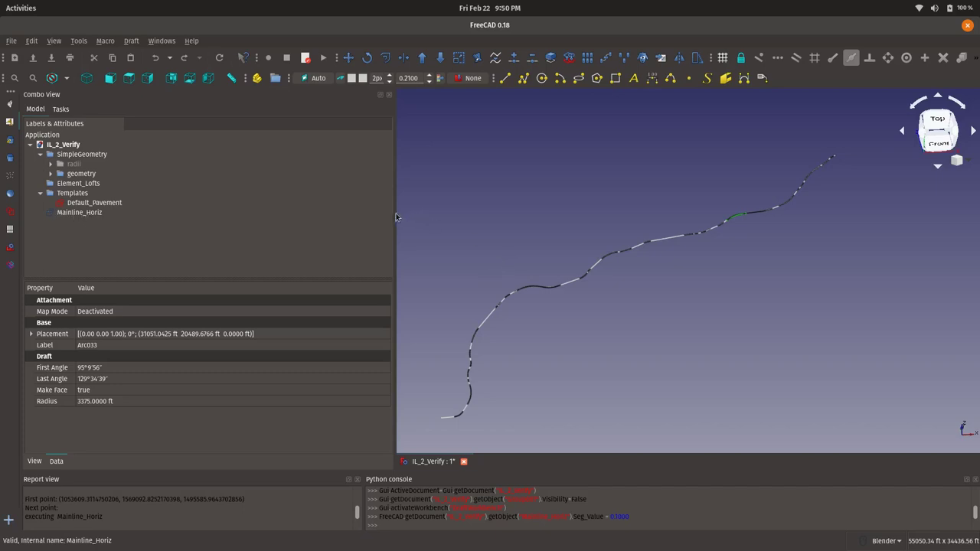
- Narrow the model tree area and delete the Default_Pavement sketch from the Templates group
left_click_drag(393, 215, 199, 214)
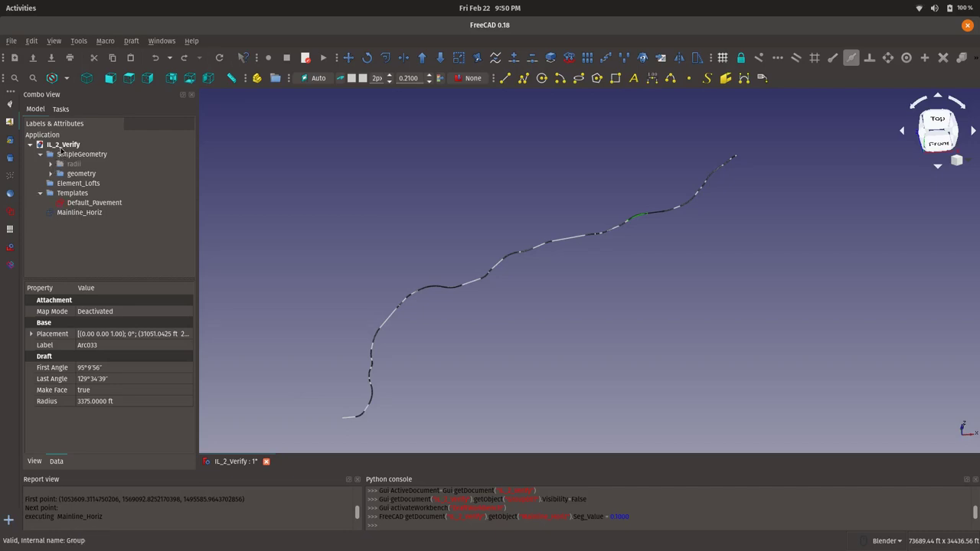
right_click(68, 145)
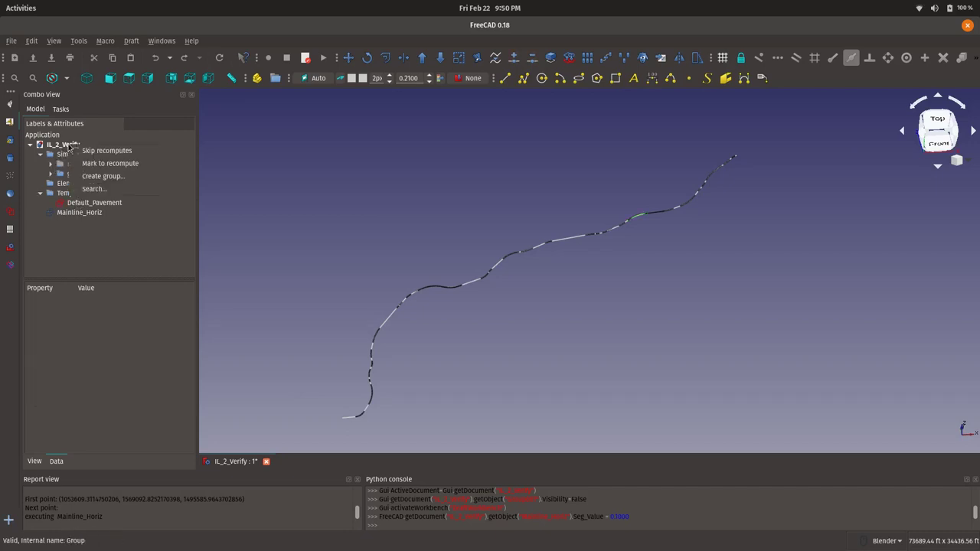
left_click(71, 206)
double_click(73, 206)
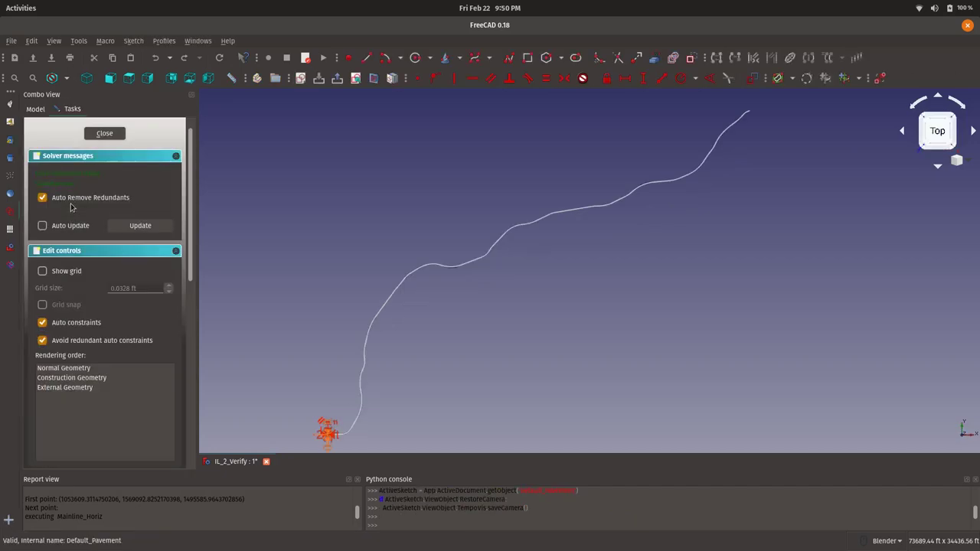
left_click(101, 133)
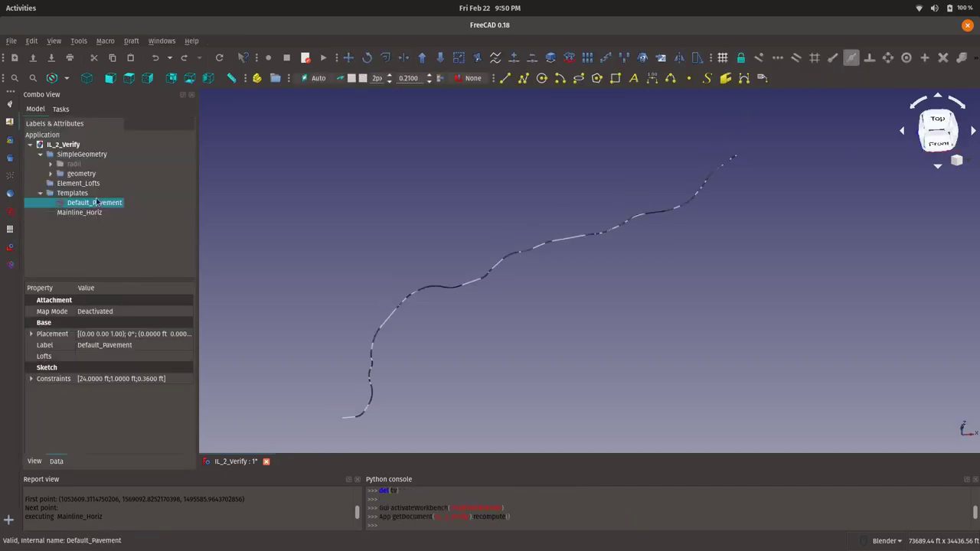
key("Delete")
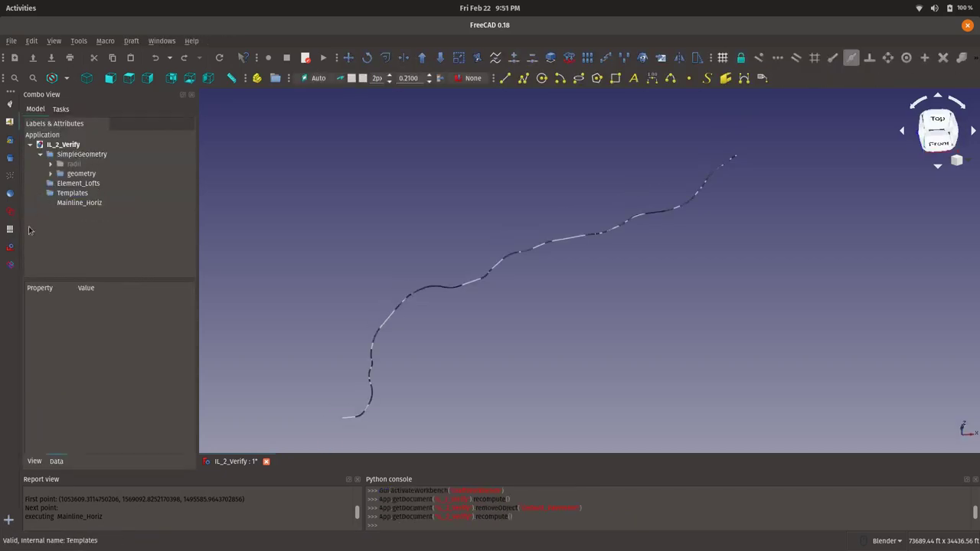
- Switch to the Transportation workbench, open the template library and load default_pavement.FCStd into the Templates group
left_click(5, 249)
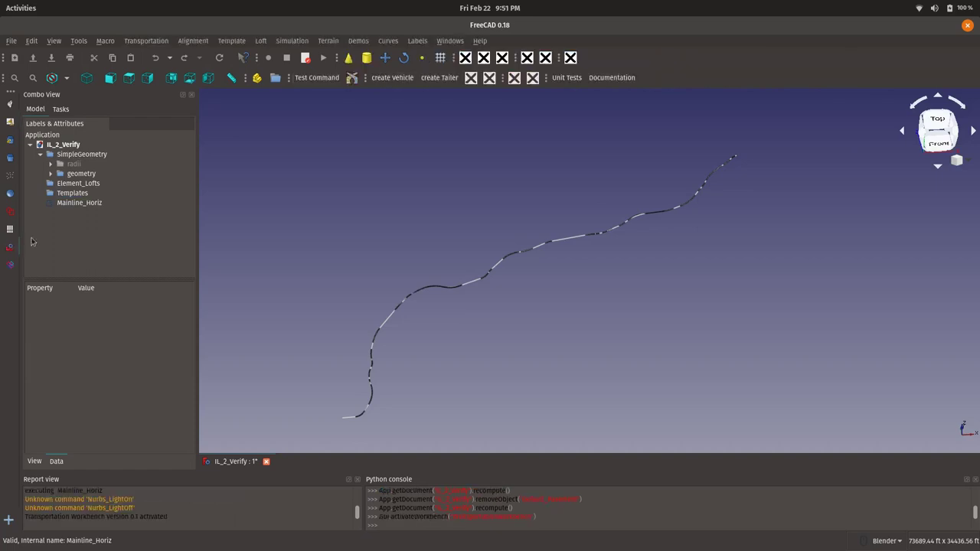
right_click(75, 145)
left_click(92, 202)
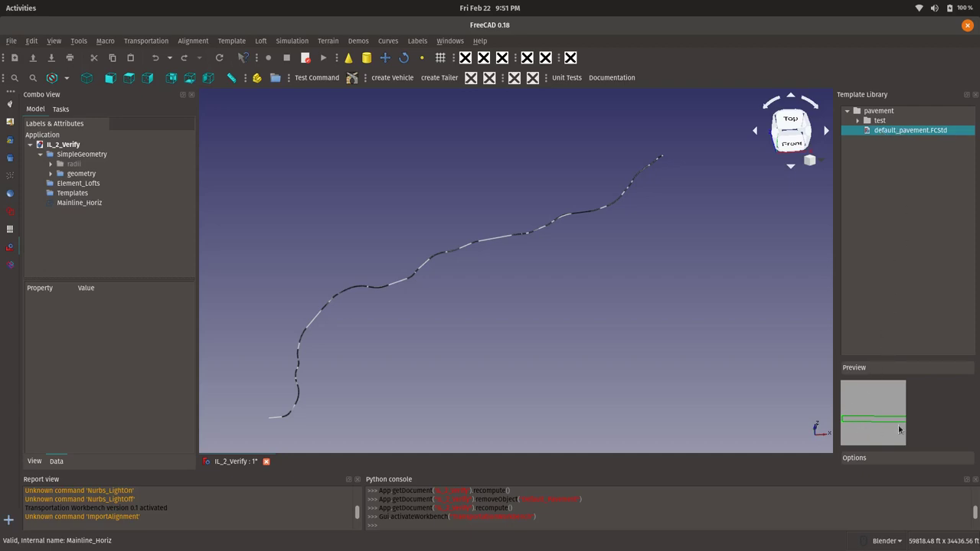
double_click(903, 134)
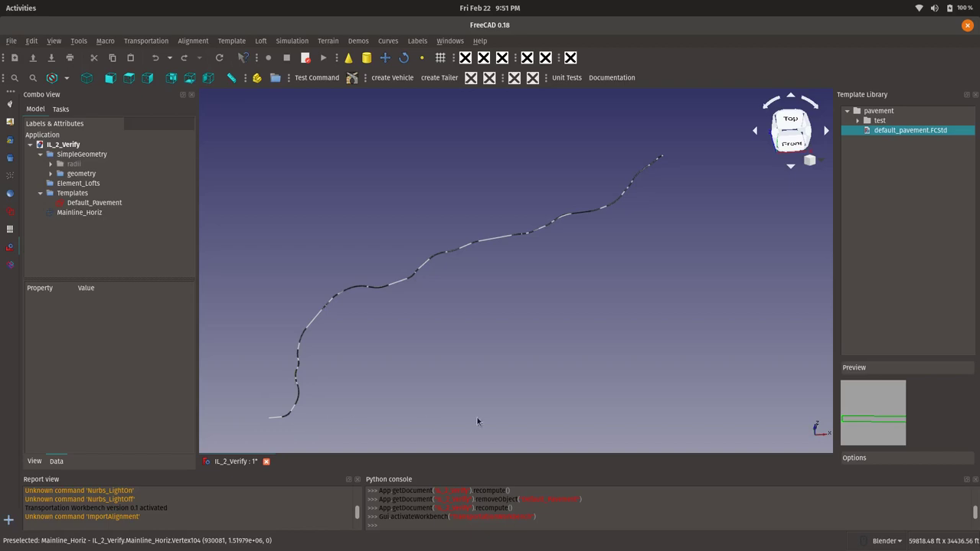
- Open the Default_Pavement sketch, examine its dimensioned profile close up at the origin, and close it
double_click(116, 204)
scroll(257, 433, "up", 15)
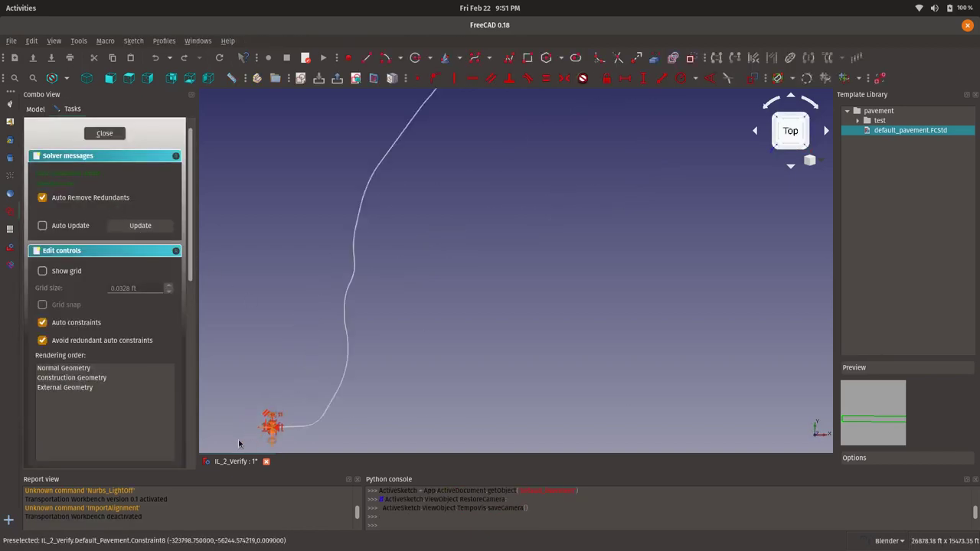
scroll(356, 399, "up", 20)
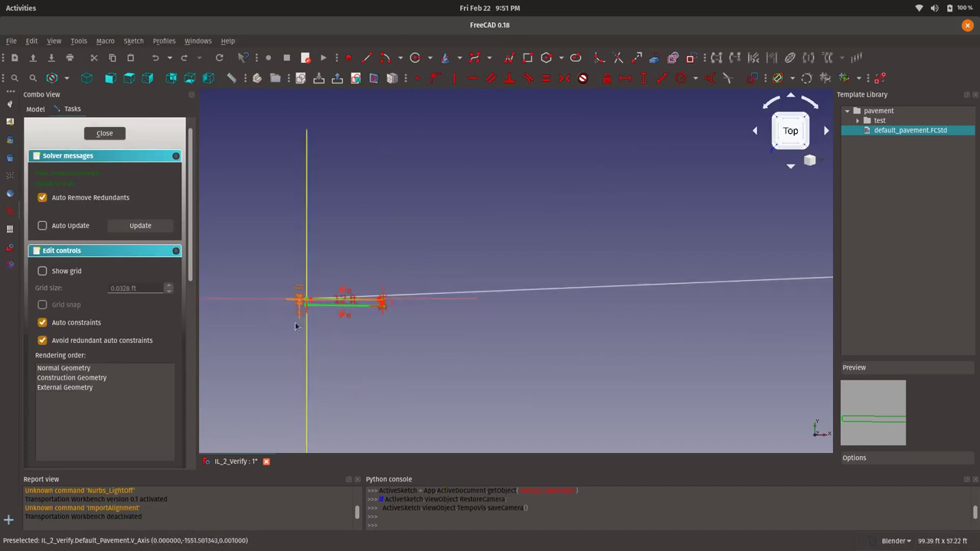
scroll(396, 374, "up", 2)
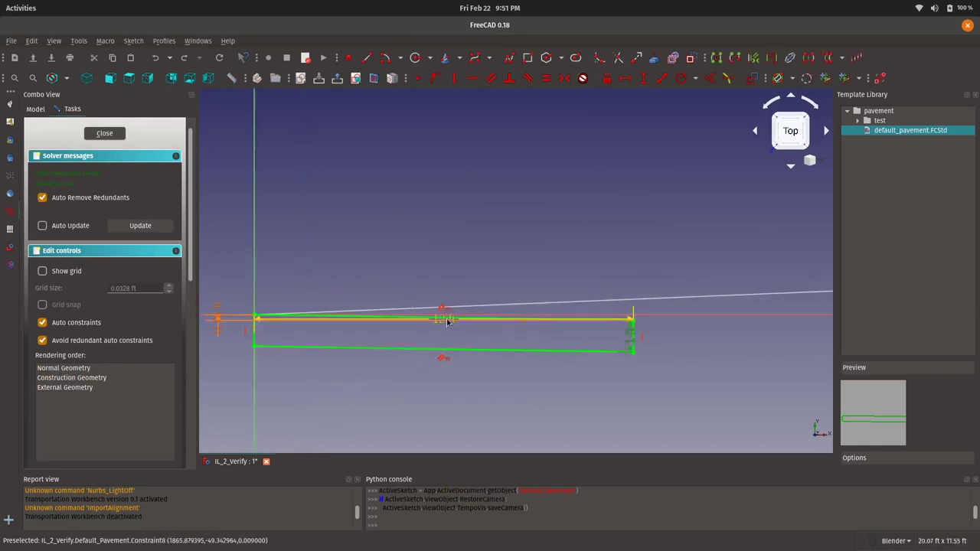
scroll(520, 342, "down", 4)
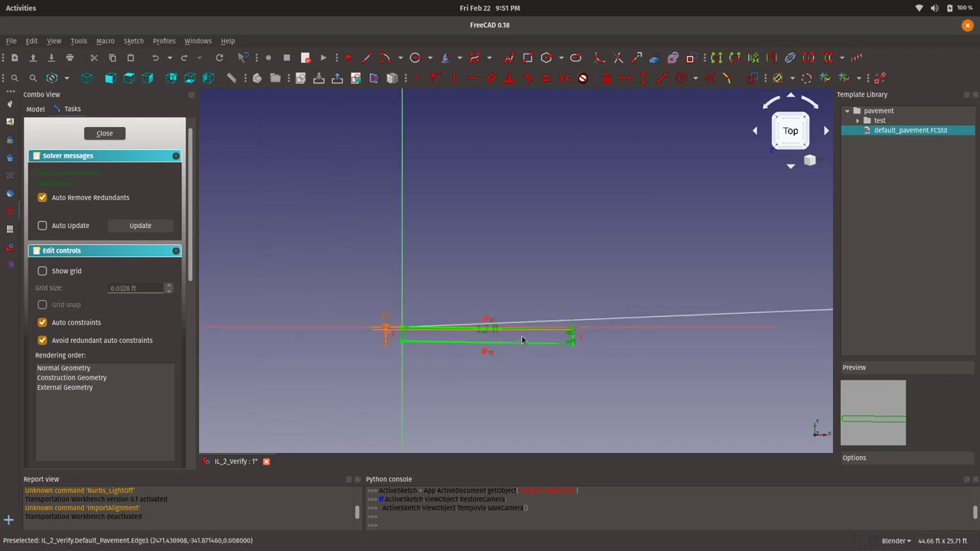
scroll(522, 339, "down", 20)
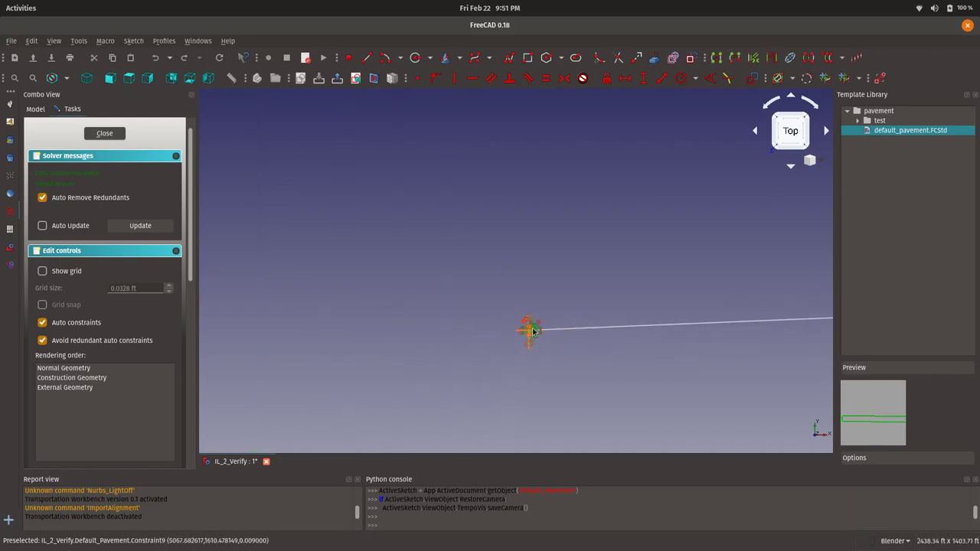
scroll(505, 318, "down", 7)
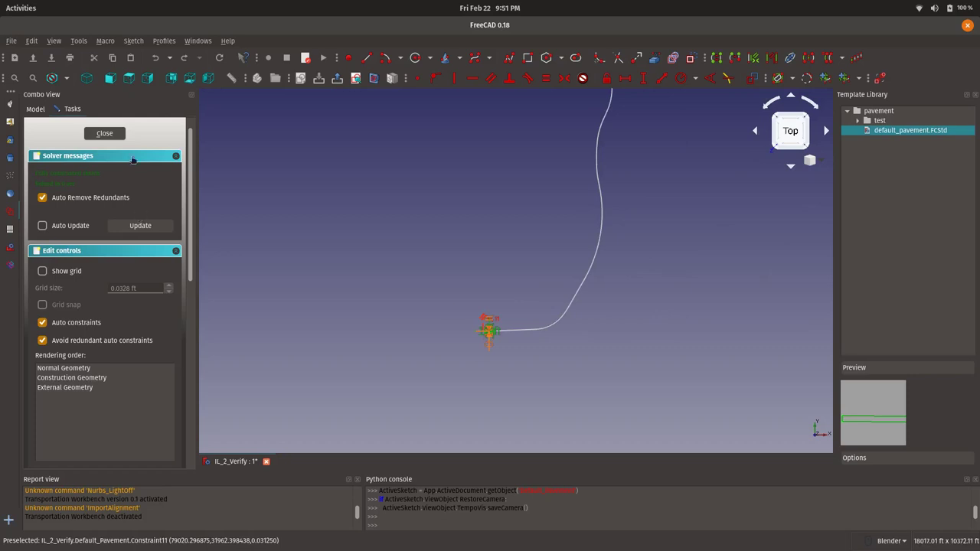
left_click(111, 132)
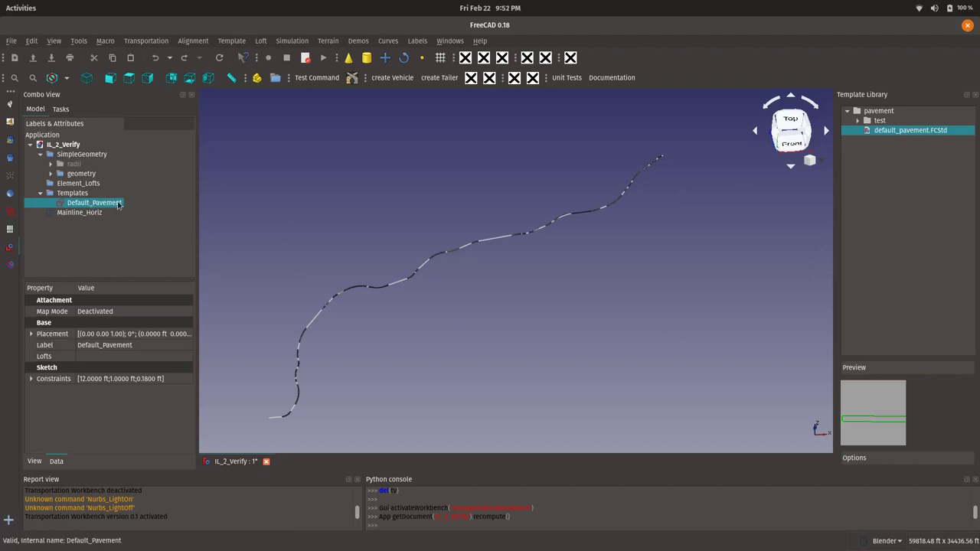
- Generate an element loft of Default_Pavement along Mainline_Horiz, accepting the default name, stations, 25 ft interval and material
left_click(80, 212, "ctrl")
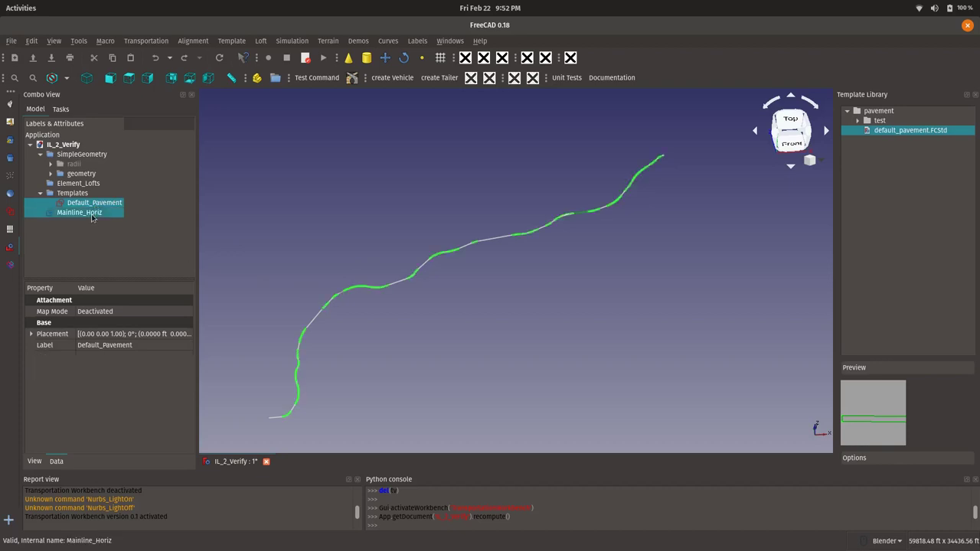
right_click(91, 218)
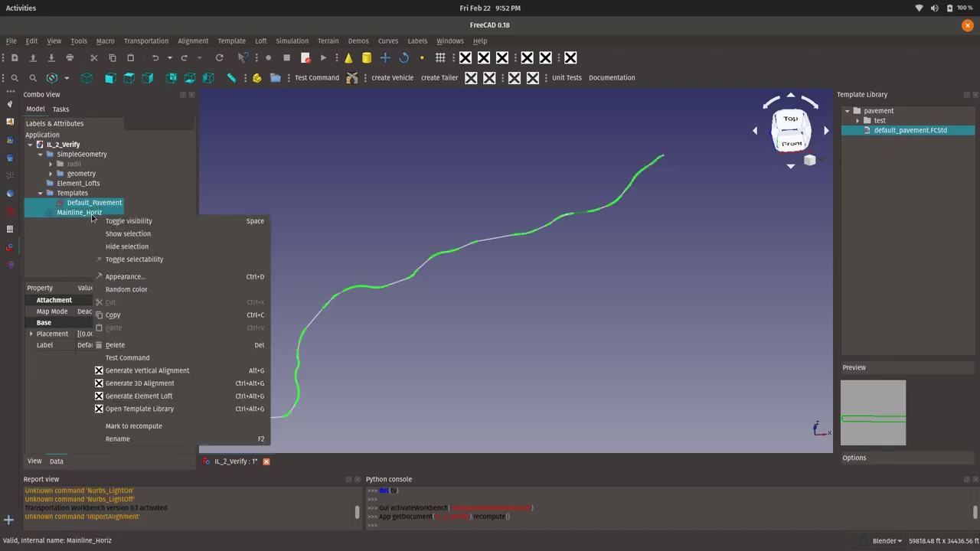
left_click(169, 396)
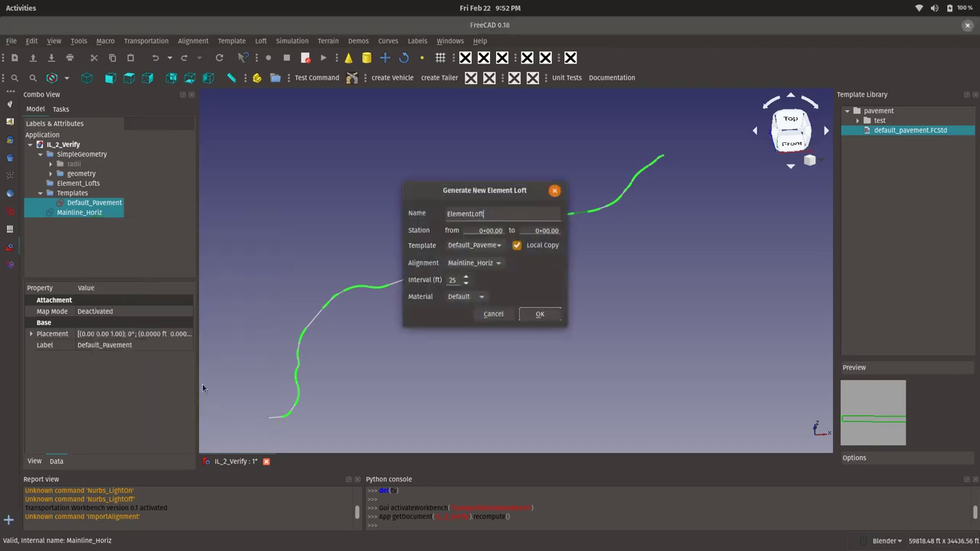
left_click(544, 316)
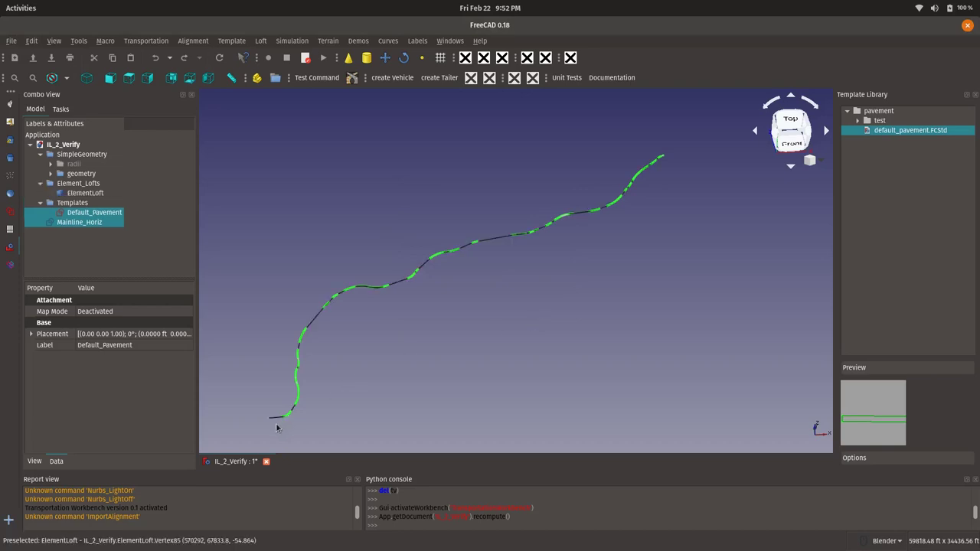
- Inspect the loft's segments along the first curve from above and set the Seg_Value of Mainline_Horiz to 1
scroll(276, 428, "up", 10)
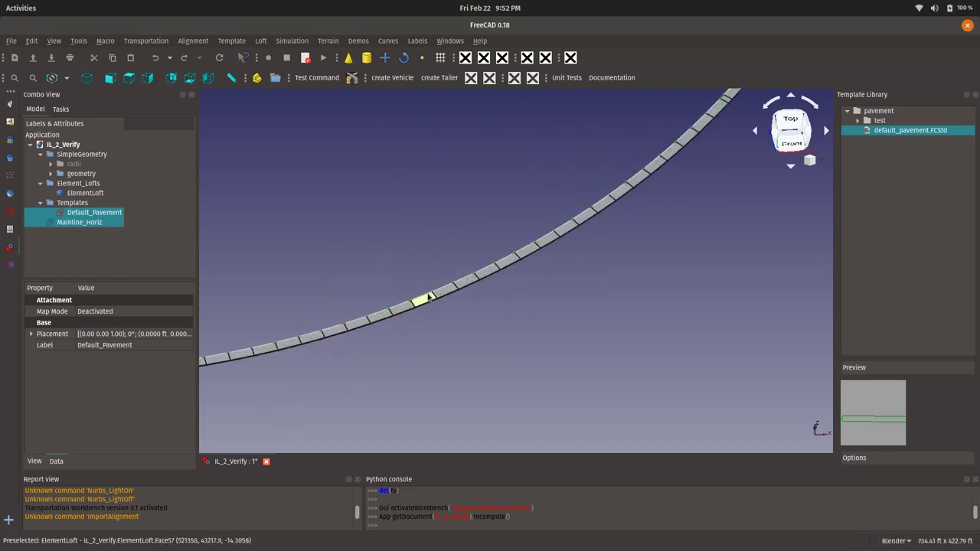
scroll(467, 287, "up", 5)
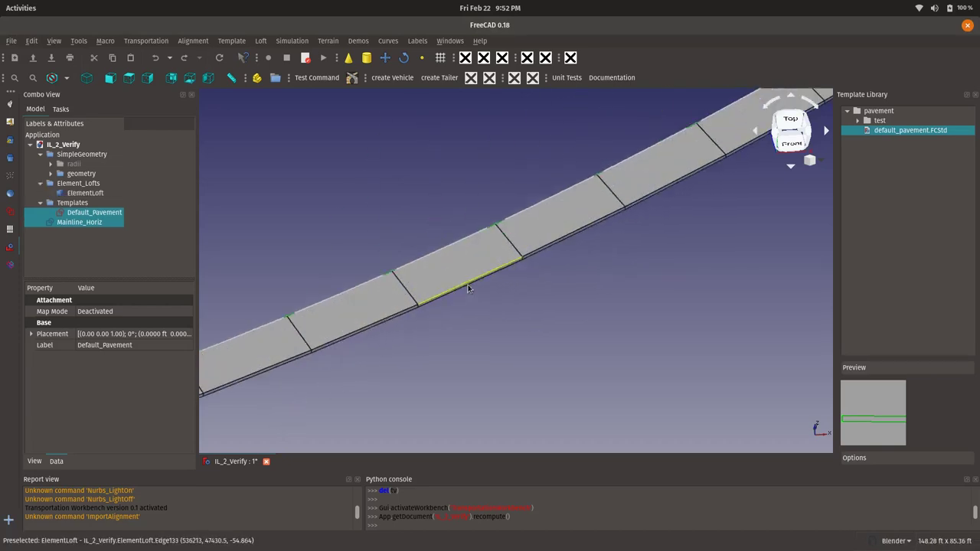
scroll(429, 289, "up", 3)
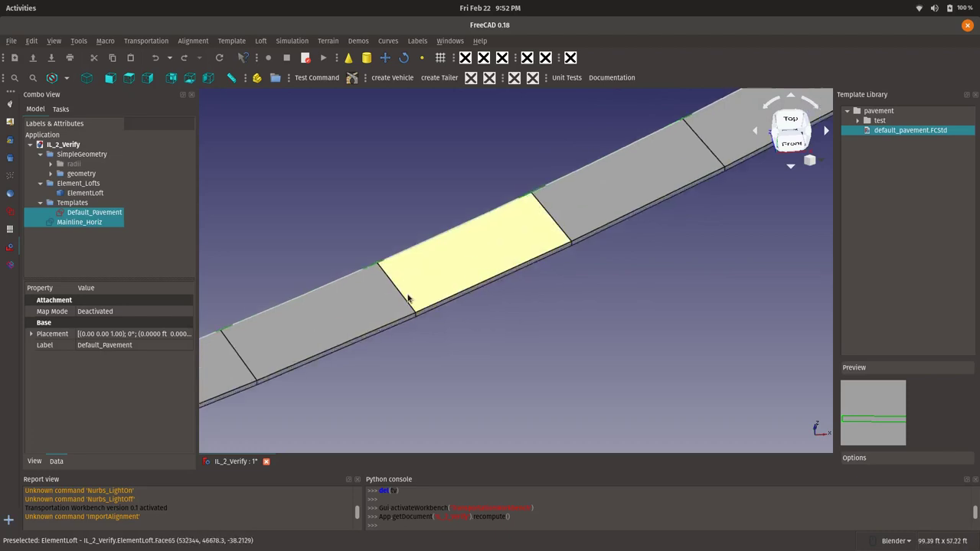
scroll(408, 300, "down", 3)
key("2")
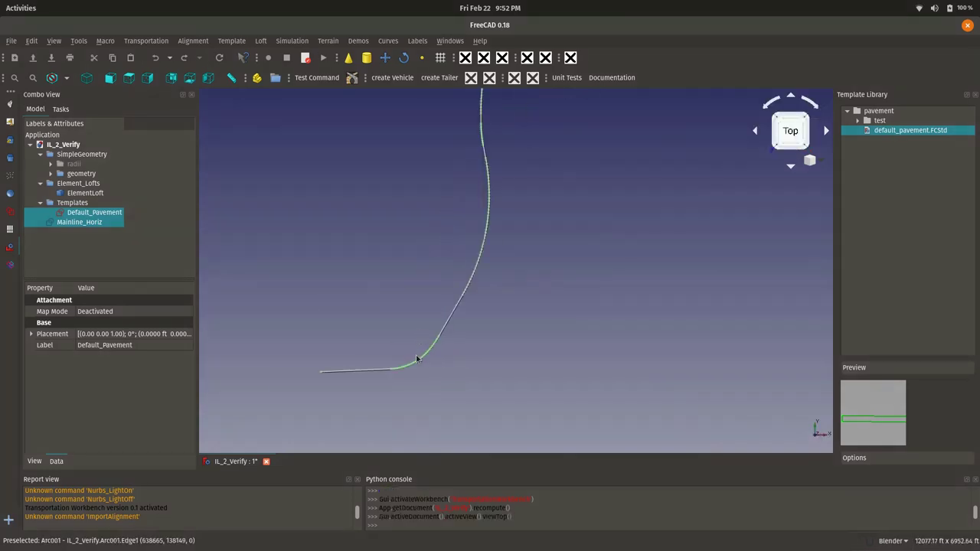
scroll(414, 368, "up", 4)
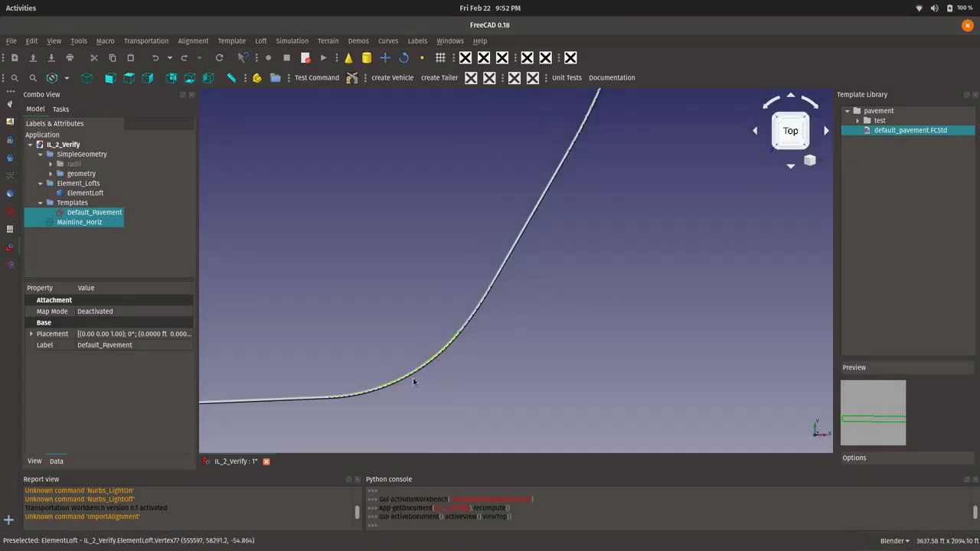
left_click(88, 224)
left_click(90, 446)
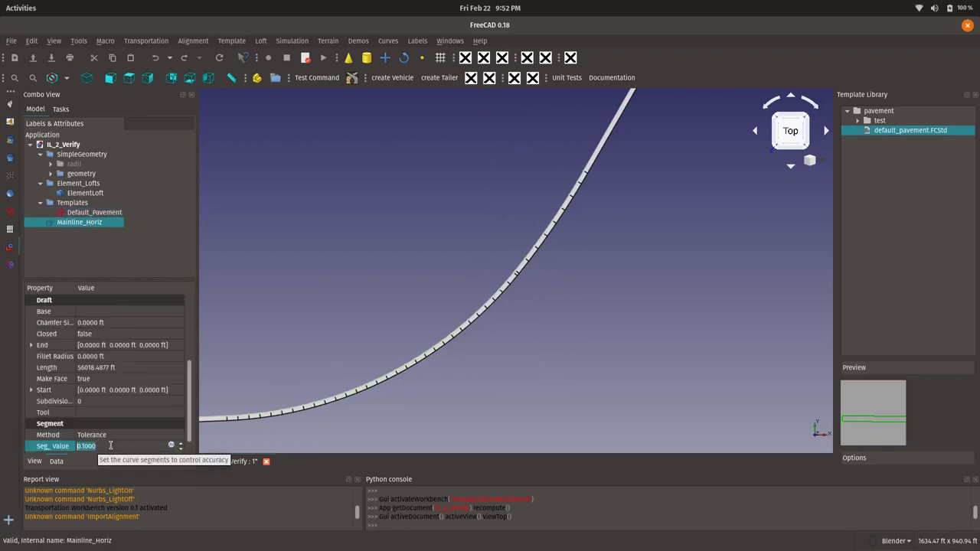
type("1")
key("Return")
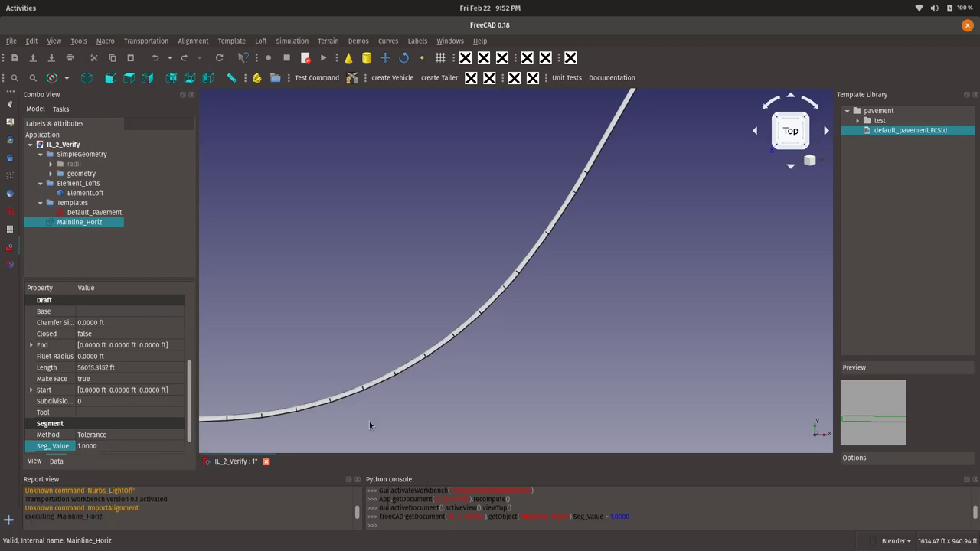
- Examine the re-segmented pavement loft around the first curve, comparing its edges with the reference arc up close and from farther out
scroll(369, 375, "up", 5)
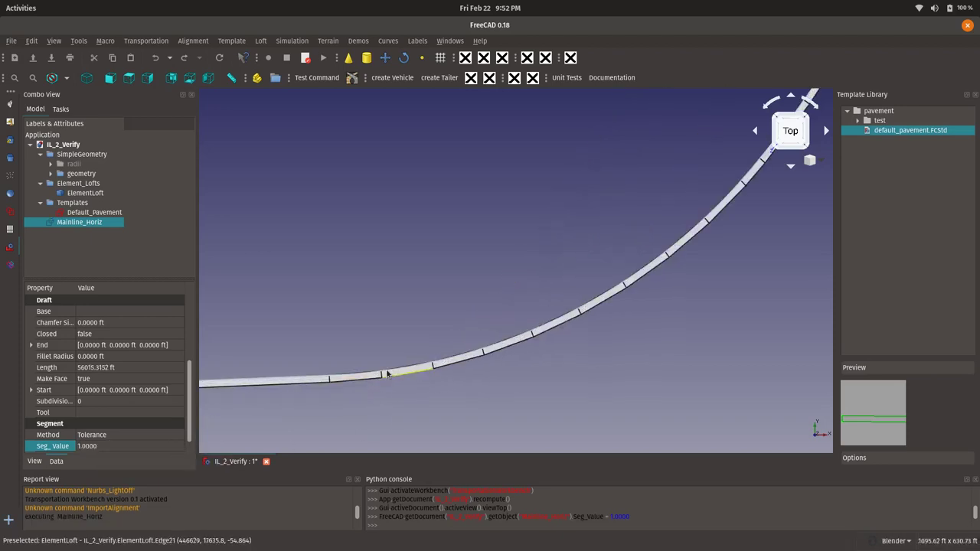
scroll(369, 375, "up", 2)
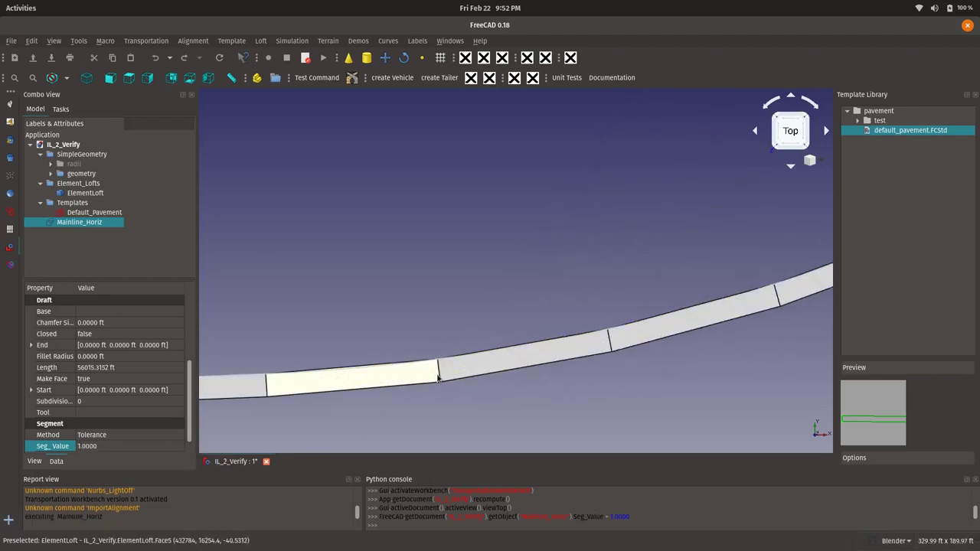
scroll(647, 332, "down", 2)
scroll(620, 339, "up", 2)
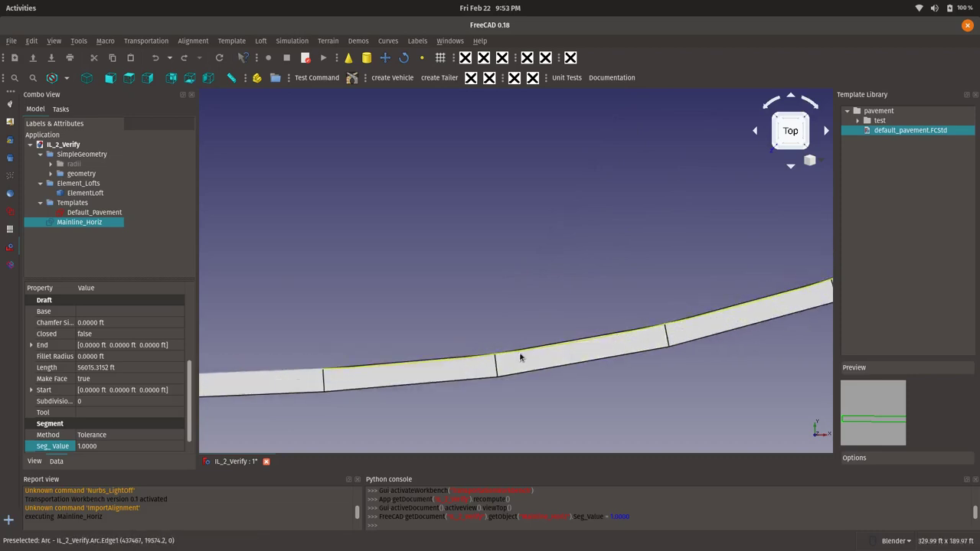
scroll(520, 354, "down", 2)
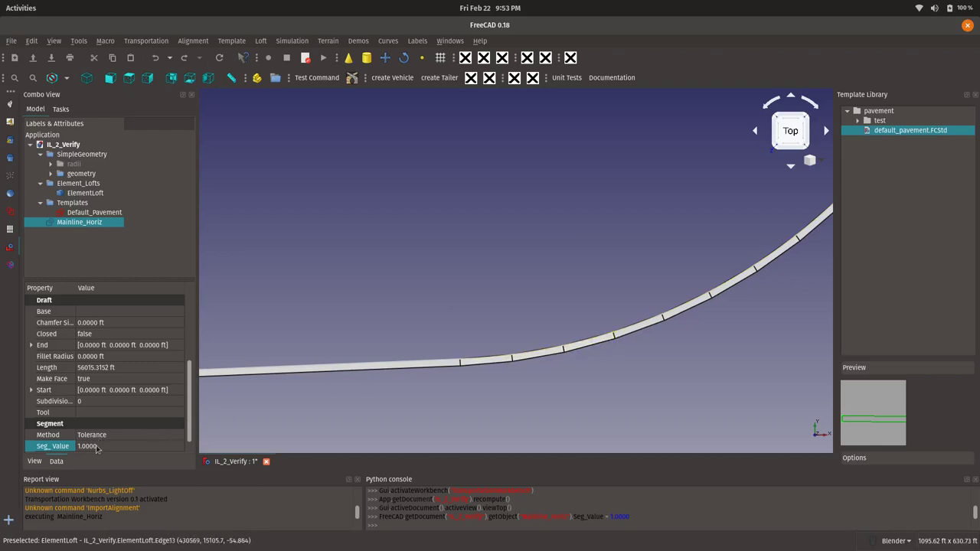
scroll(544, 339, "down", 3)
scroll(567, 333, "up", 1)
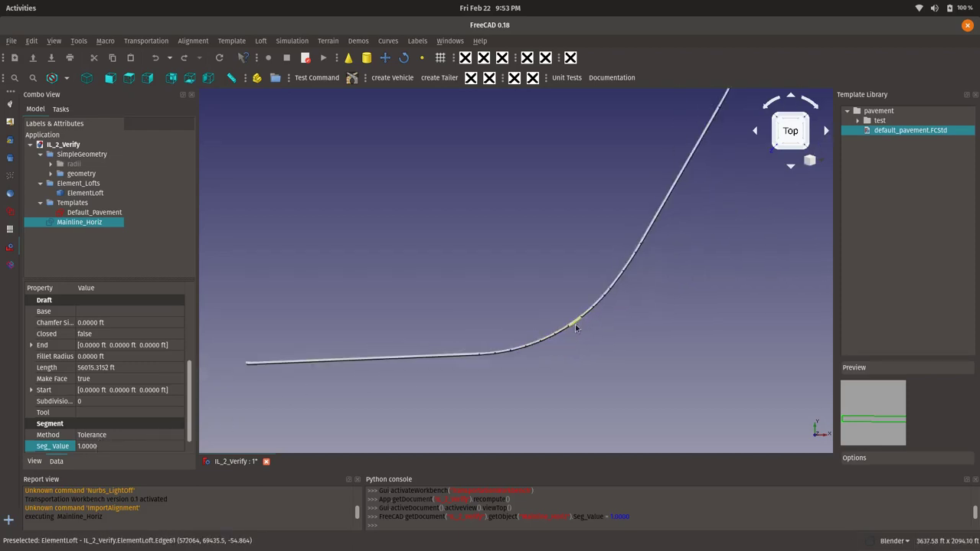
scroll(575, 327, "up", 2)
scroll(519, 357, "down", 1)
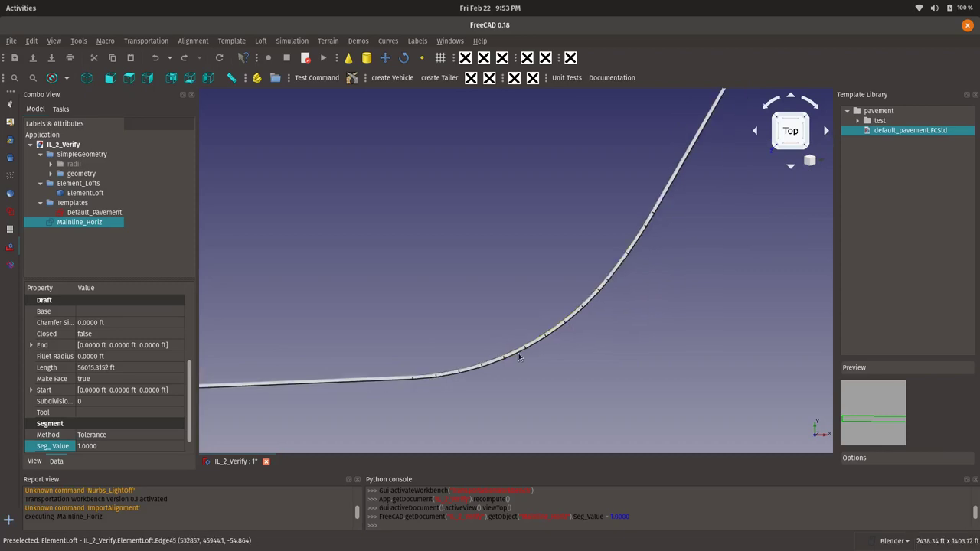
scroll(519, 357, "down", 1)
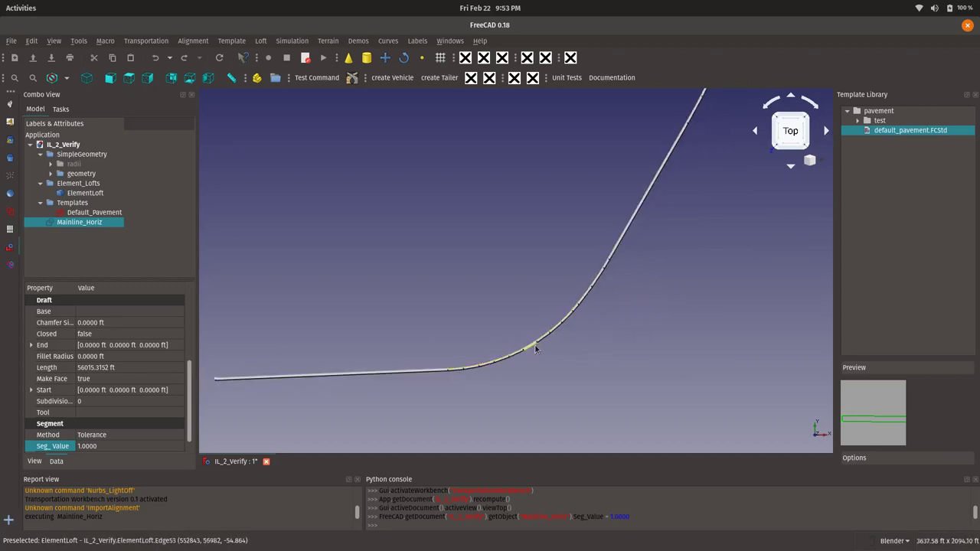
scroll(507, 358, "down", 10)
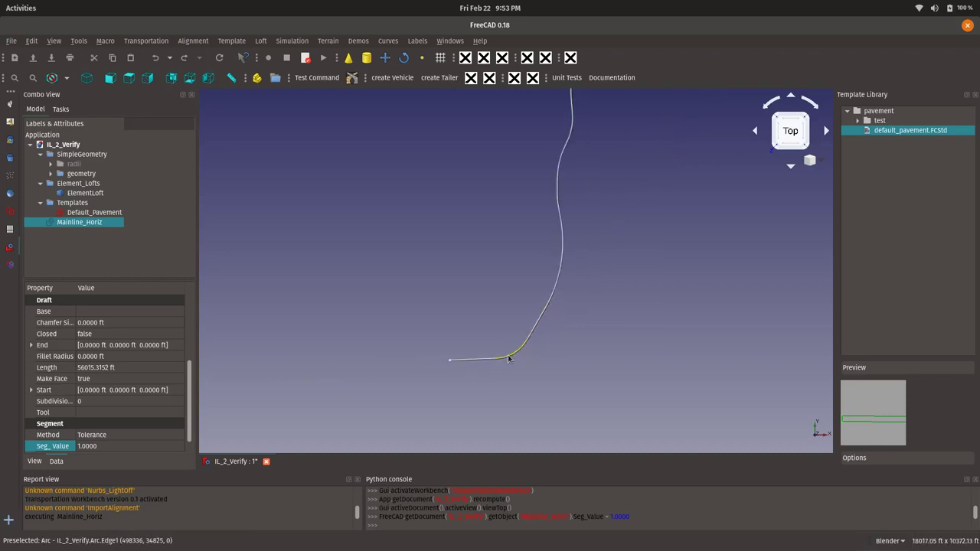